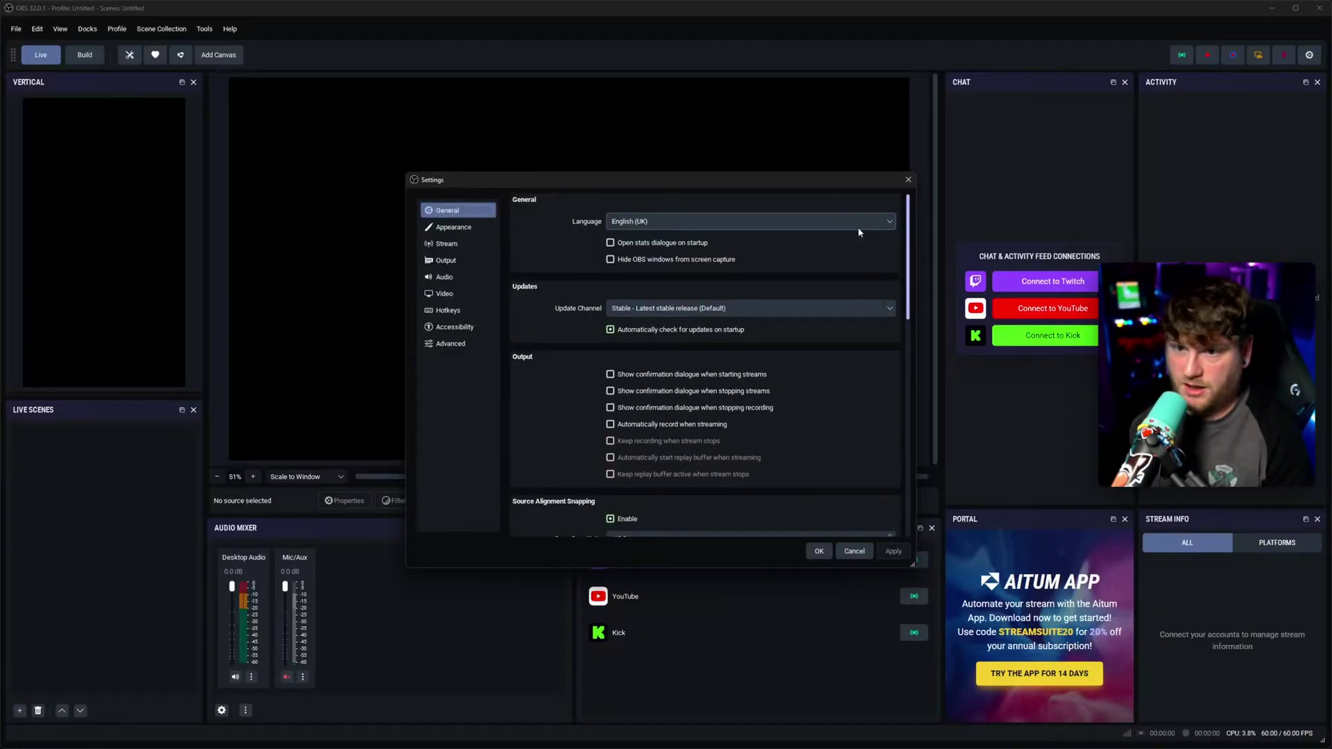
Close the settings window, view the Build layout and return to the Live layout.
click(908, 180)
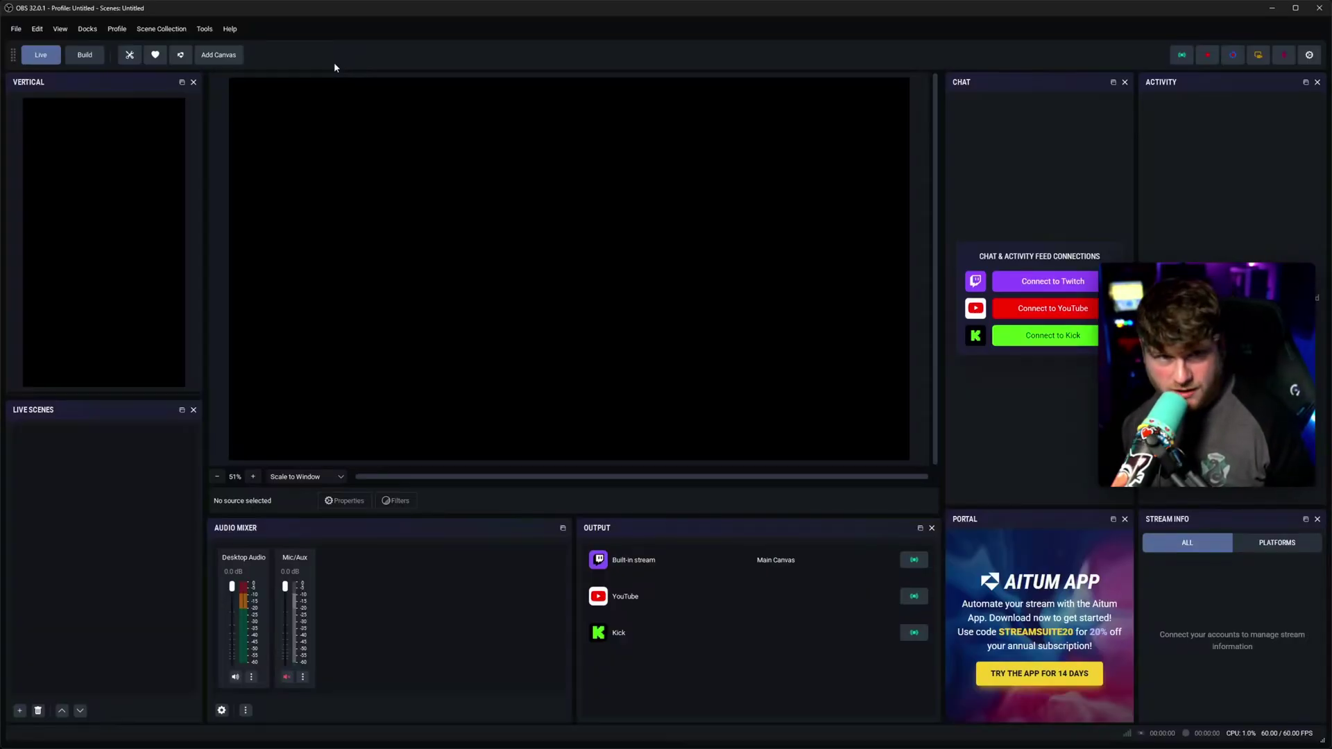
click(87, 59)
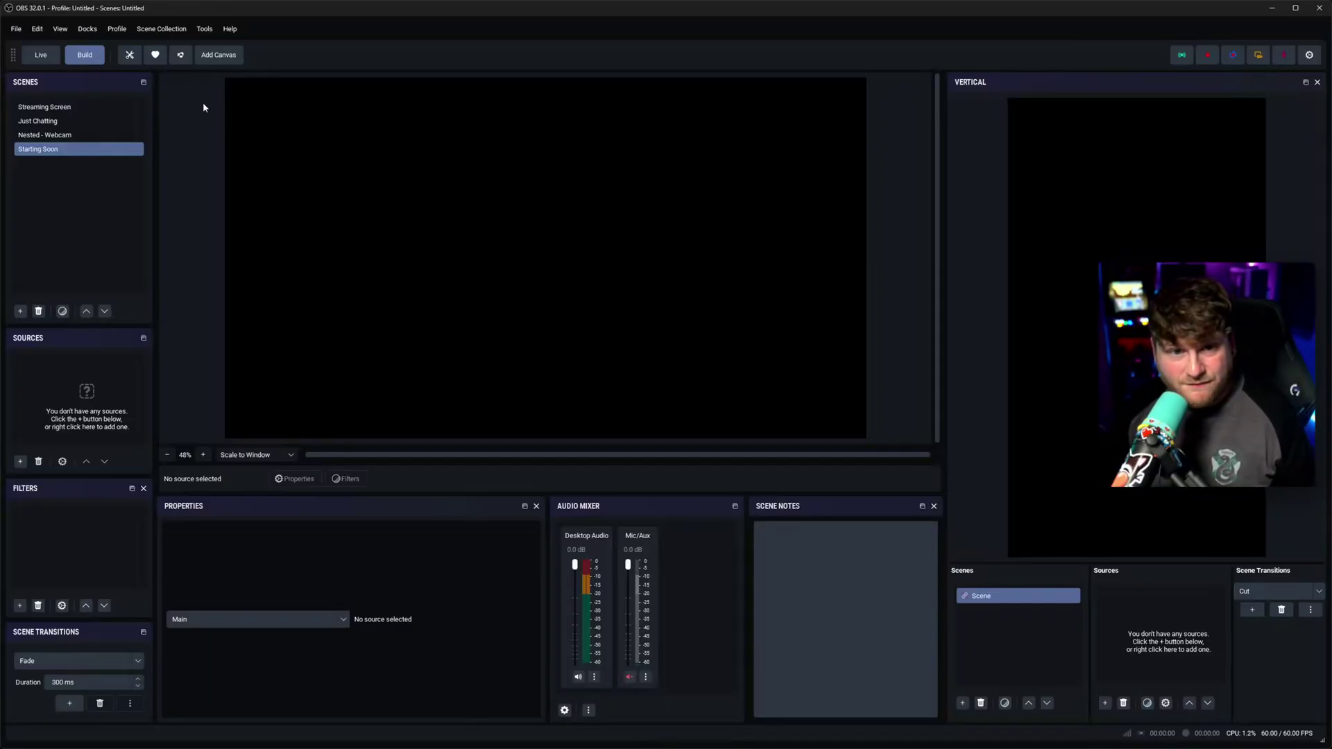
click(41, 54)
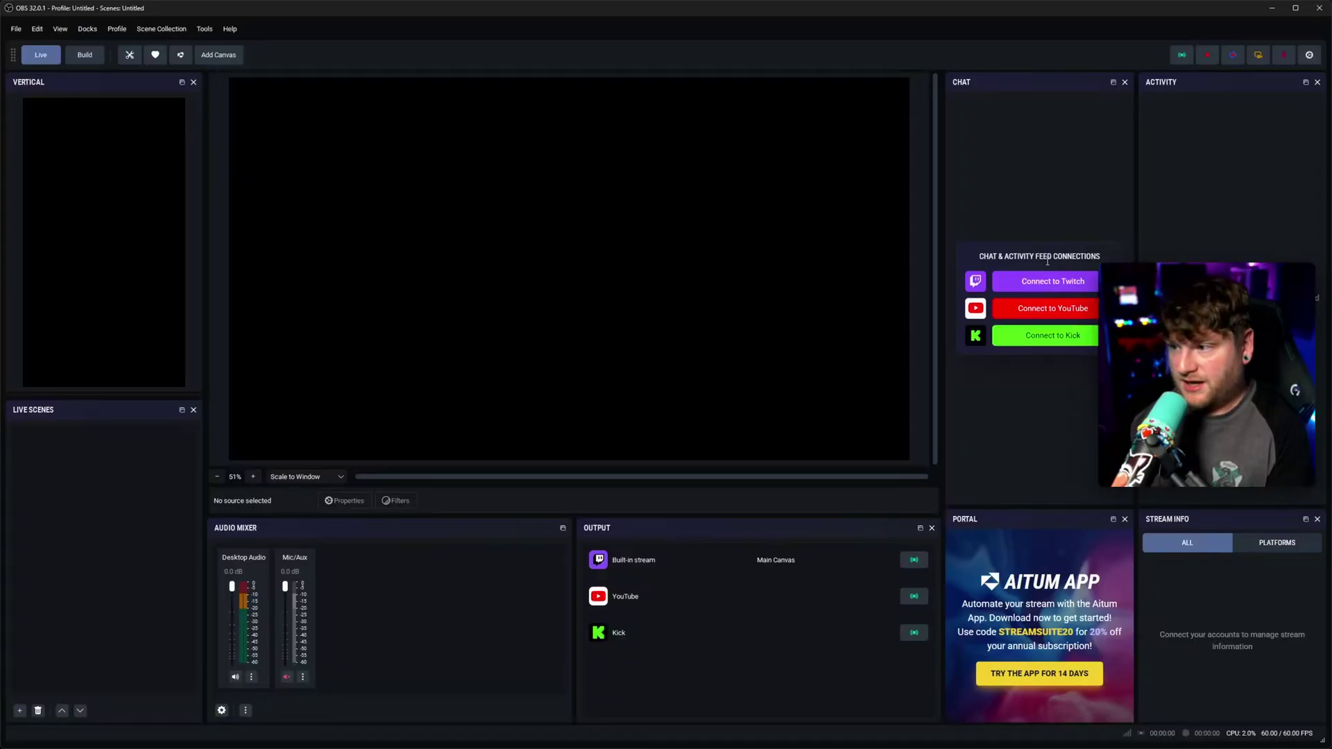
Connect the Twitch and YouTube accounts to the chat and activity feeds, granting Aitum Stream Suite access, and reopen the feed connections.
click(1055, 284)
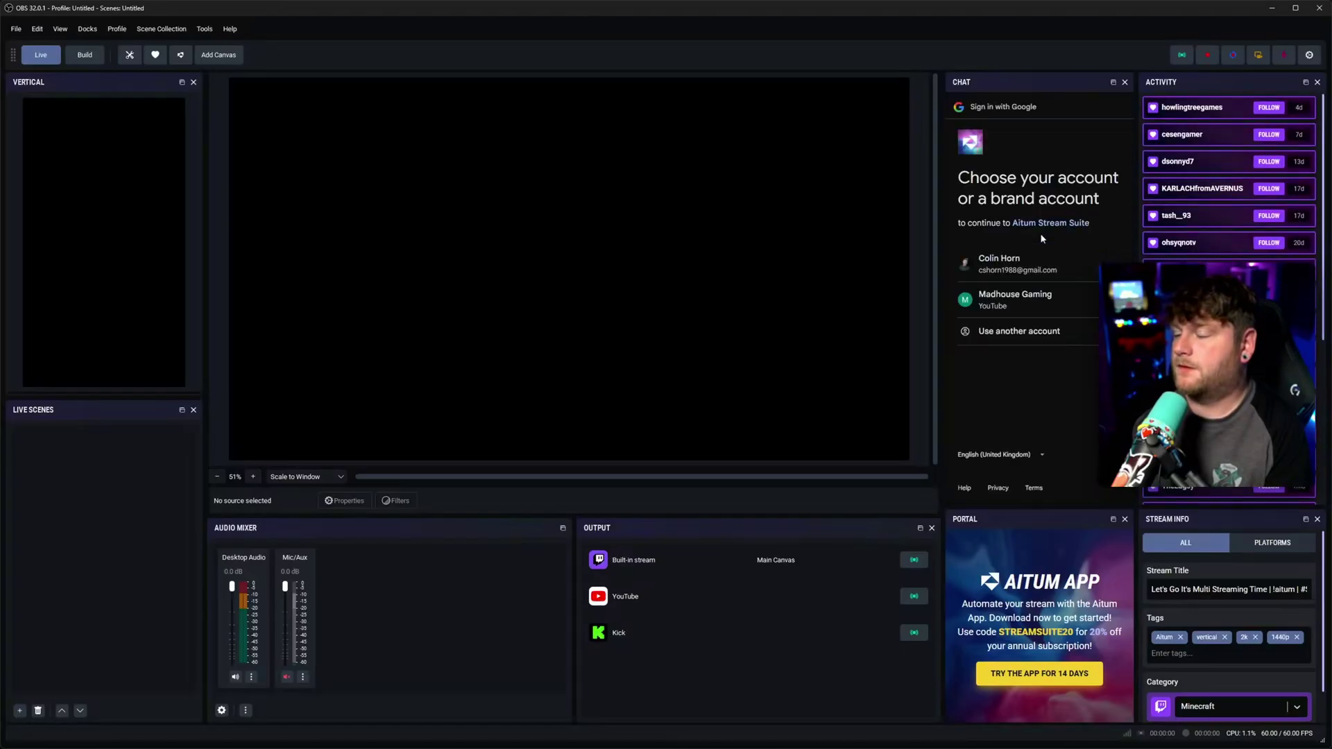
click(1030, 255)
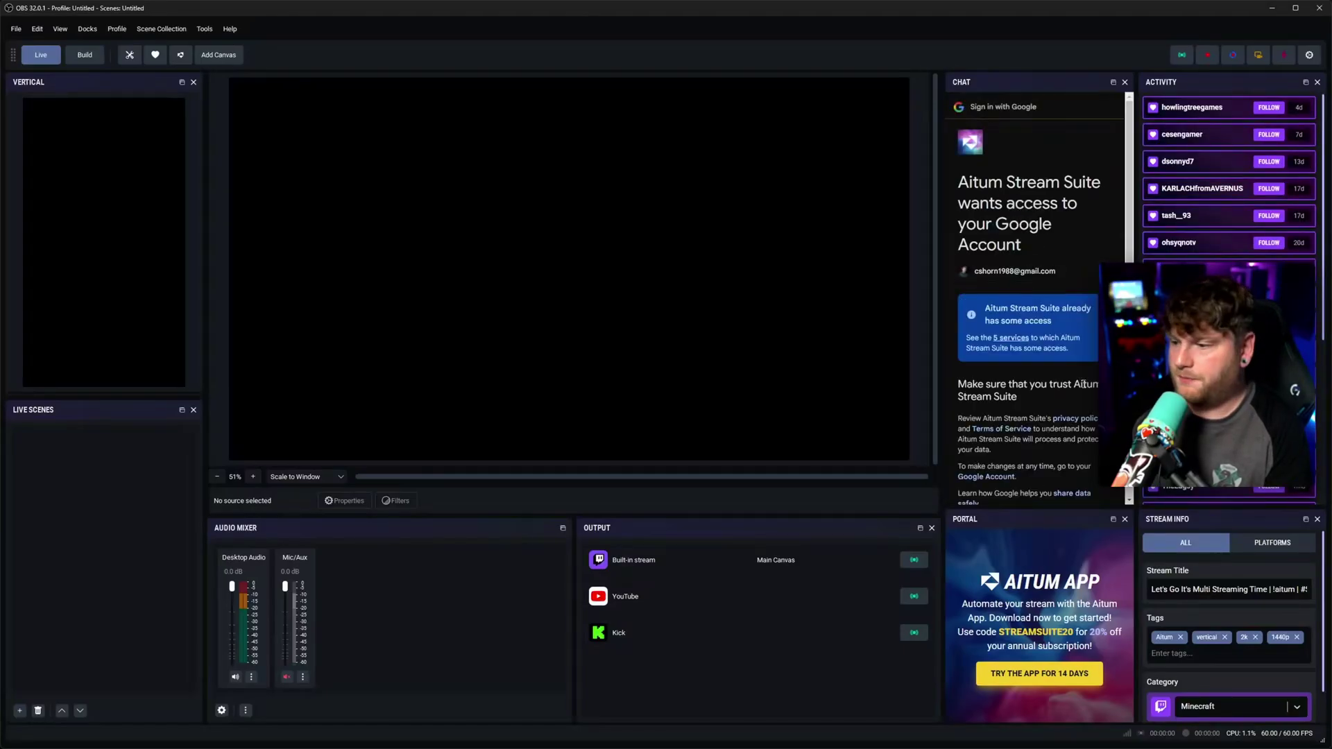
scroll(1083, 382, down, 3)
click(1073, 414)
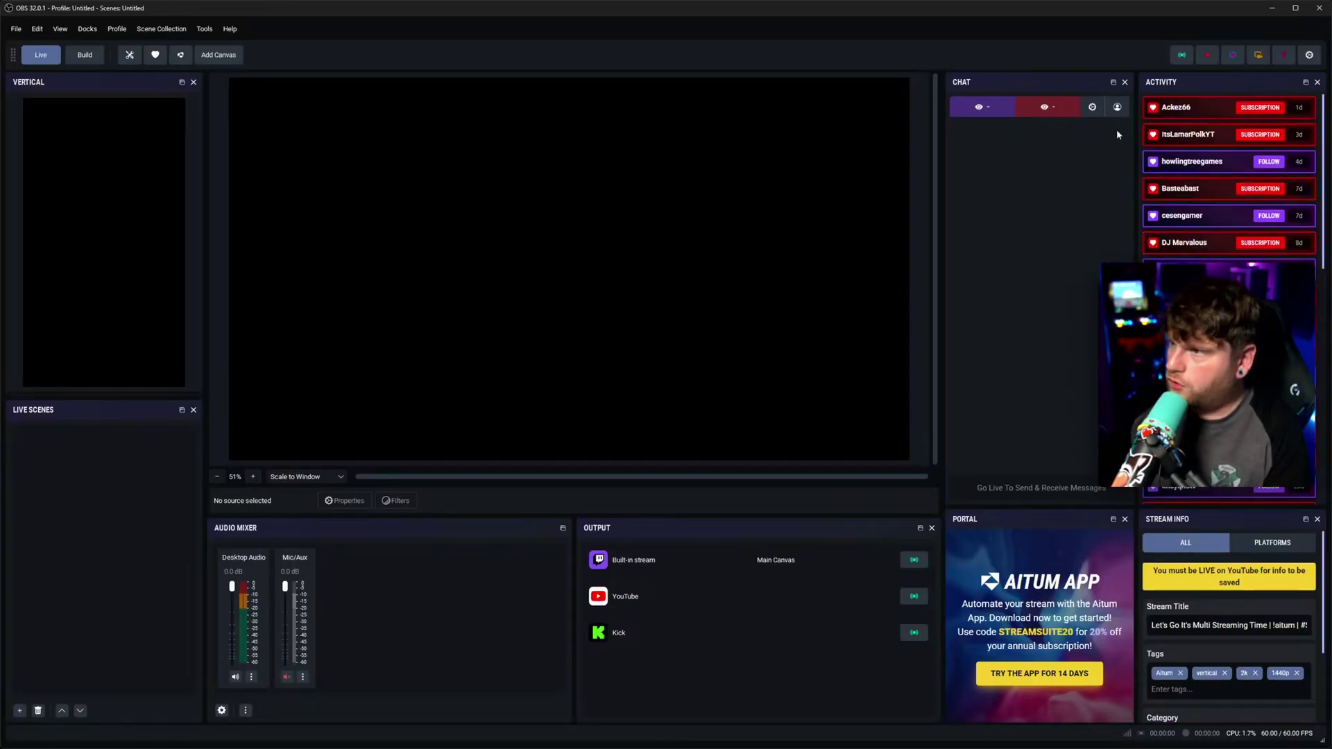
click(1117, 108)
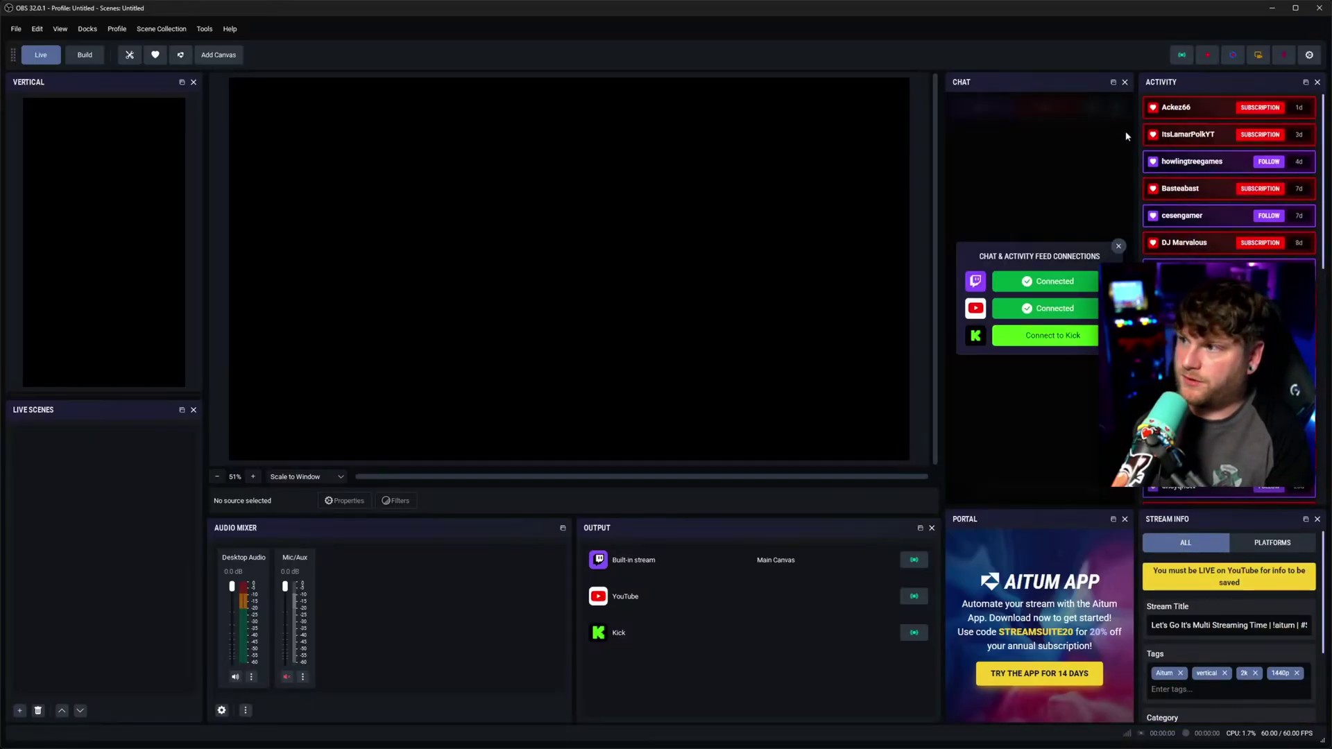
click(1117, 108)
click(1117, 108)
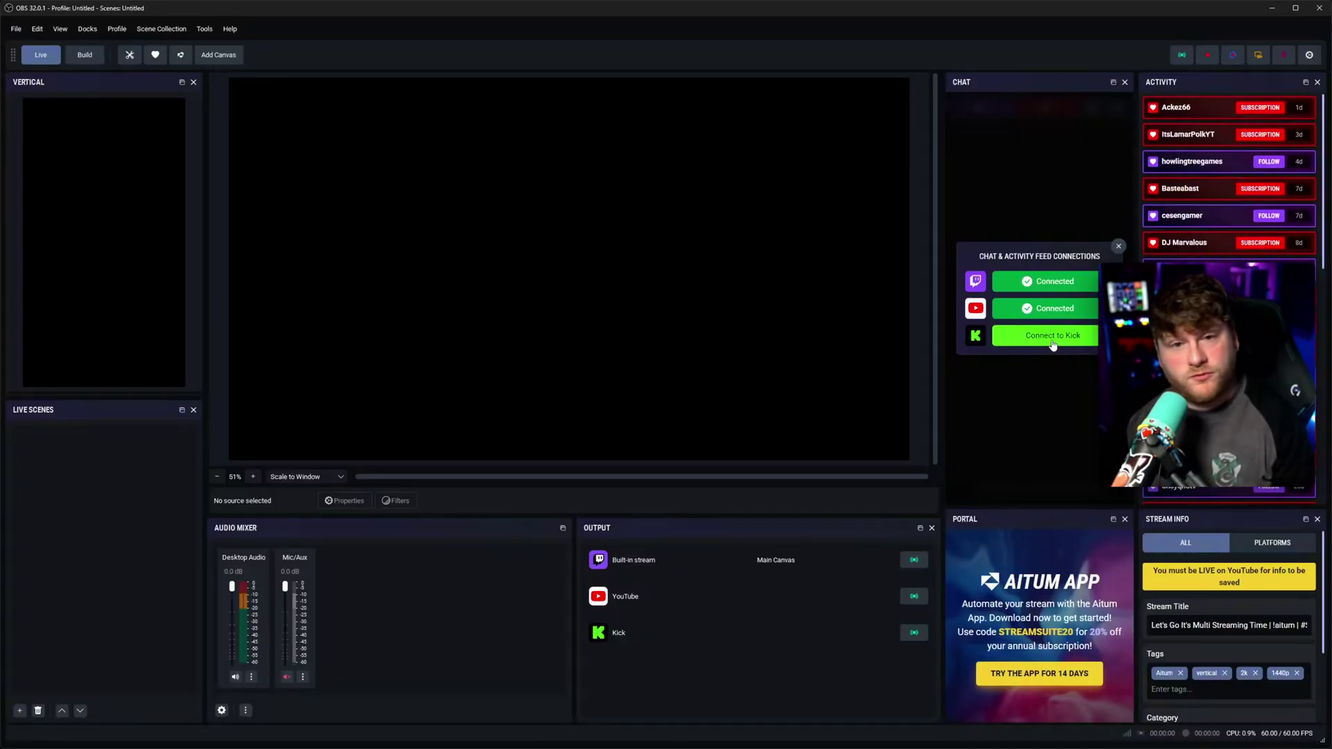
click(91, 32)
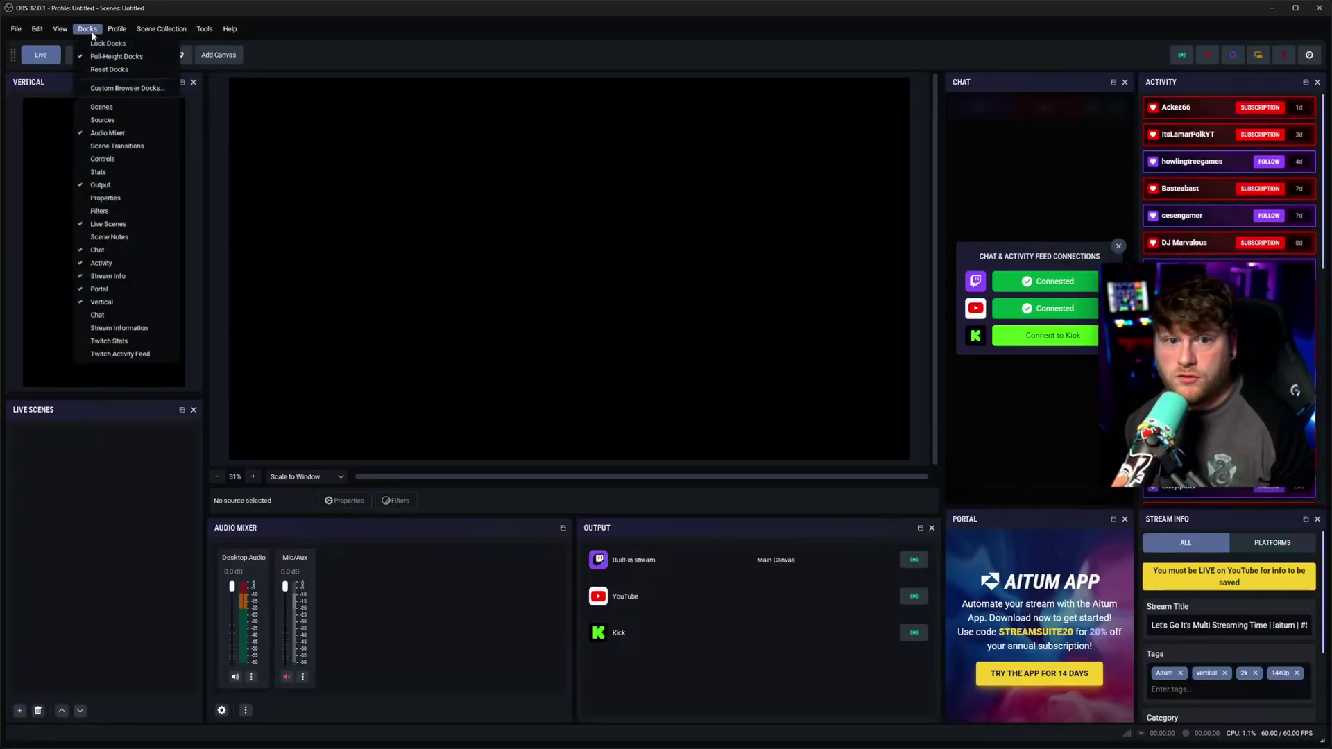
click(111, 89)
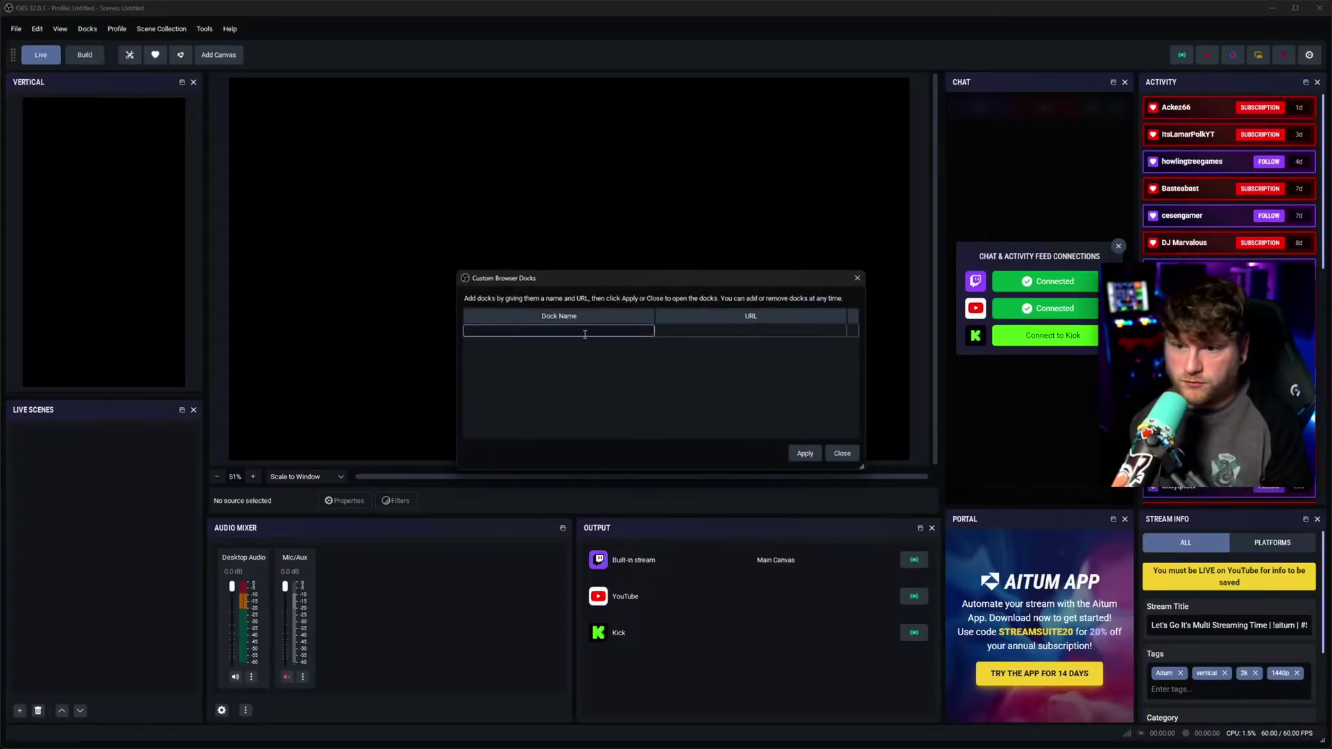
text(Kick)
key(Tab)
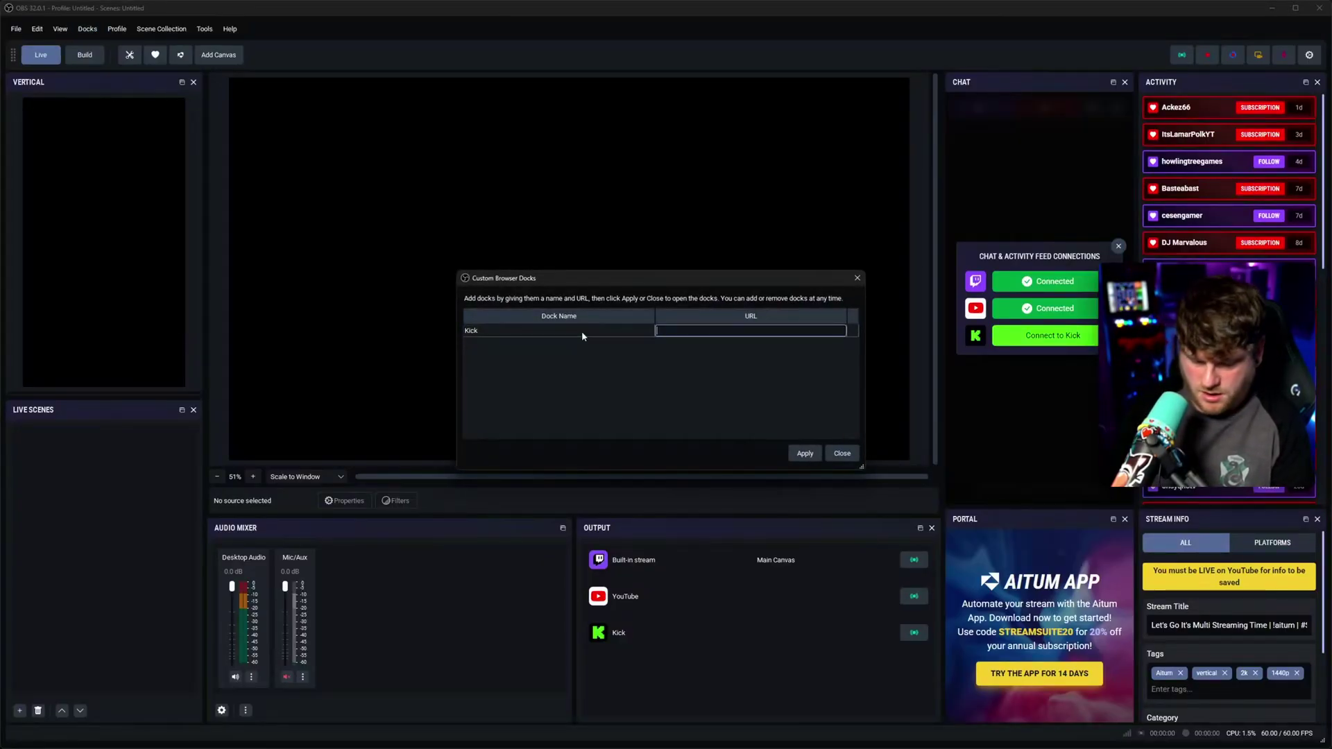
text(https://kick.com)
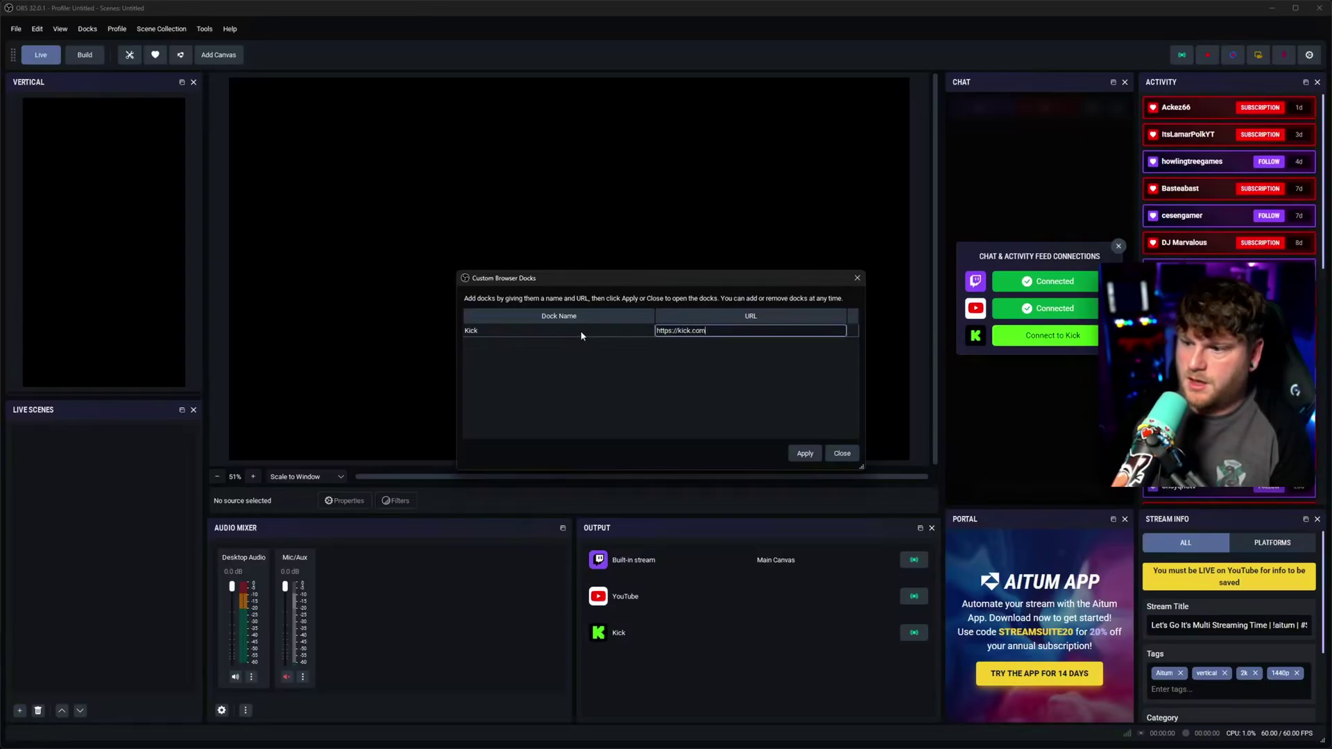
click(804, 453)
Move and enlarge the floating Kick dock and mute its featured stream.
drag(730, 219, 417, 176)
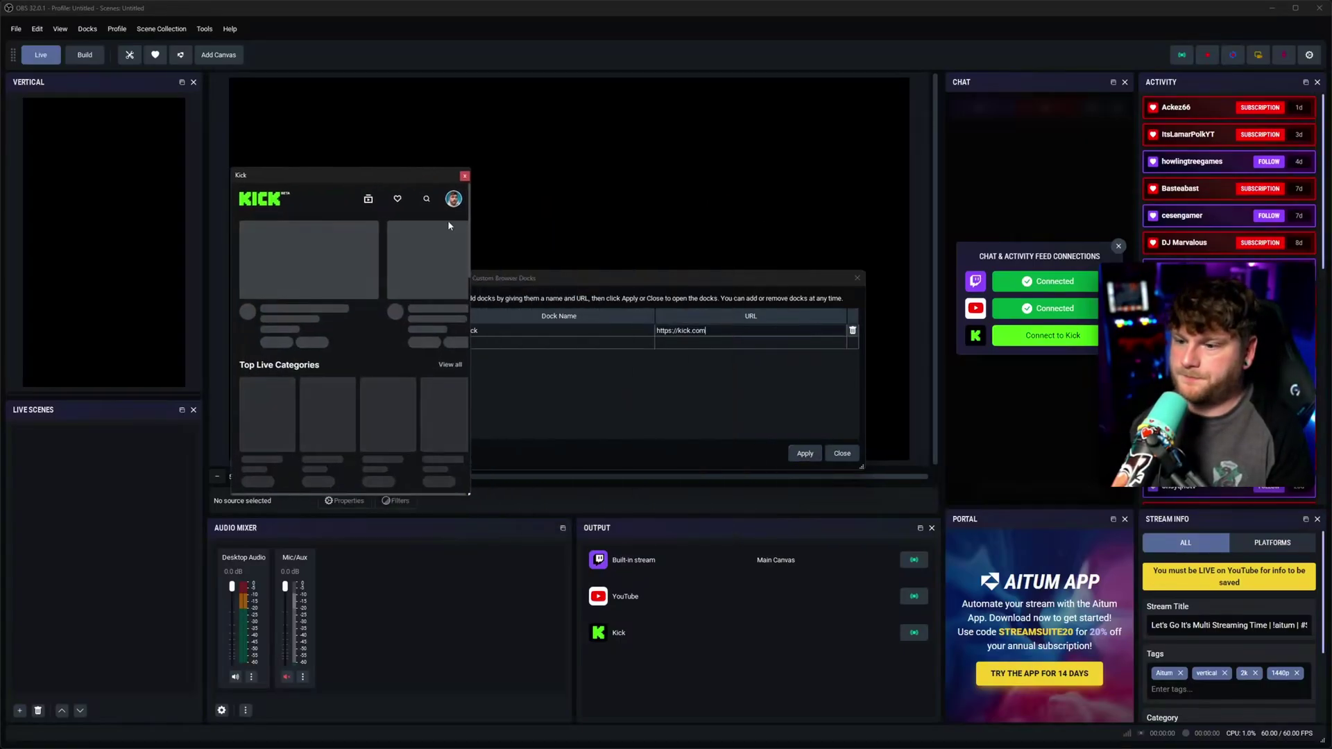
drag(471, 496, 810, 563)
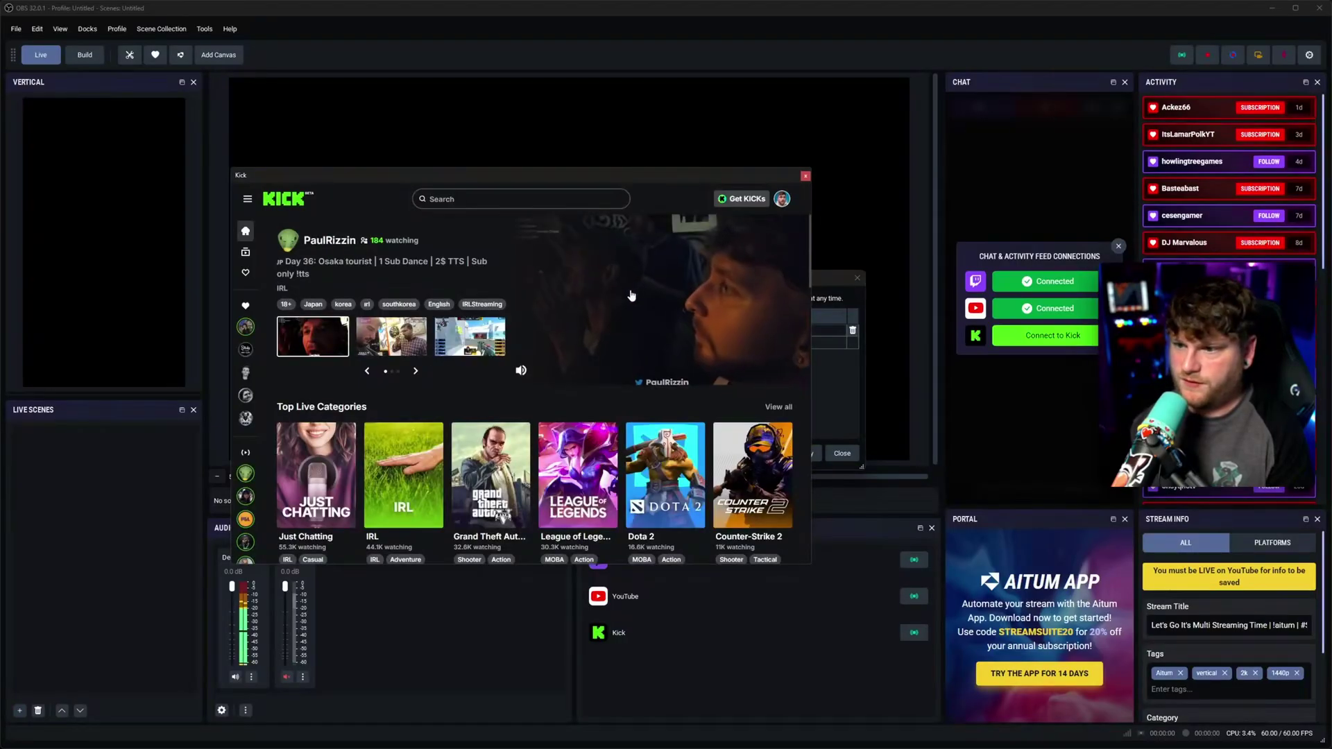
click(521, 369)
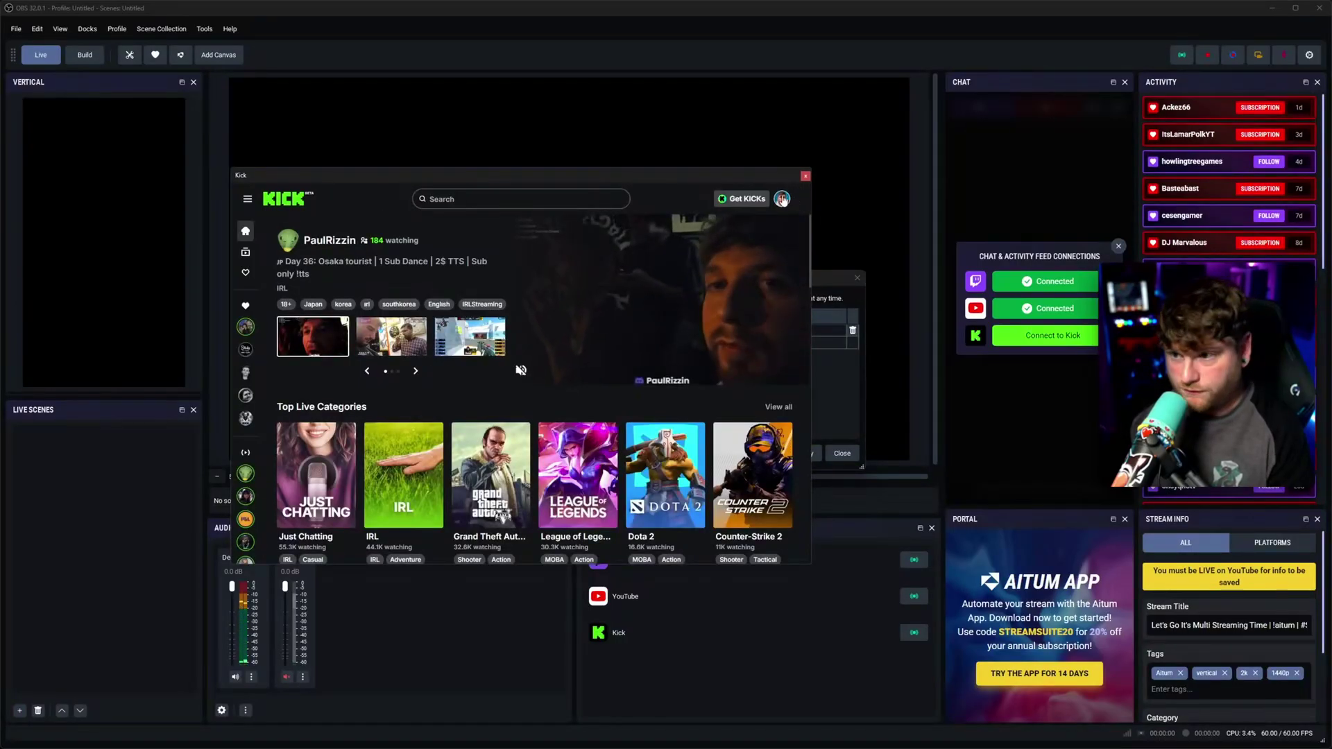
Close the floating Kick dock and delete its entry from the custom browser docks.
click(805, 176)
click(853, 330)
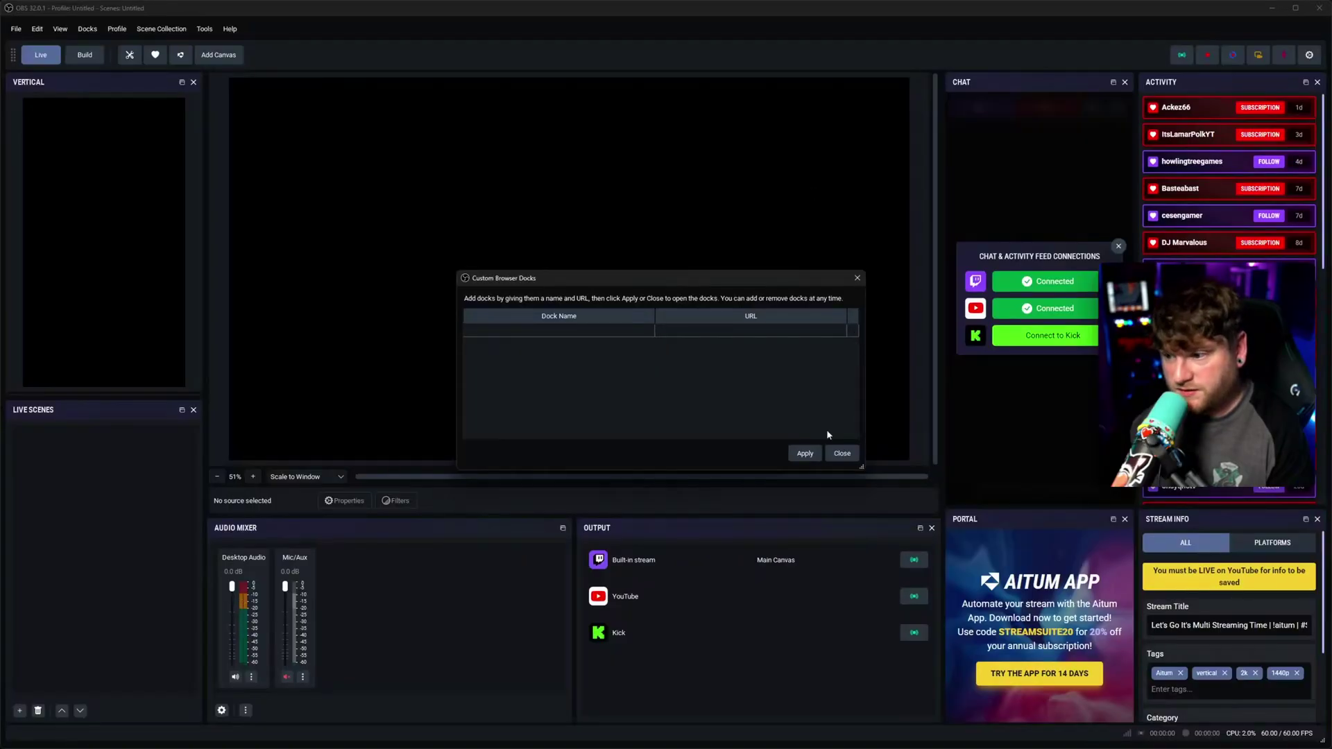
click(857, 277)
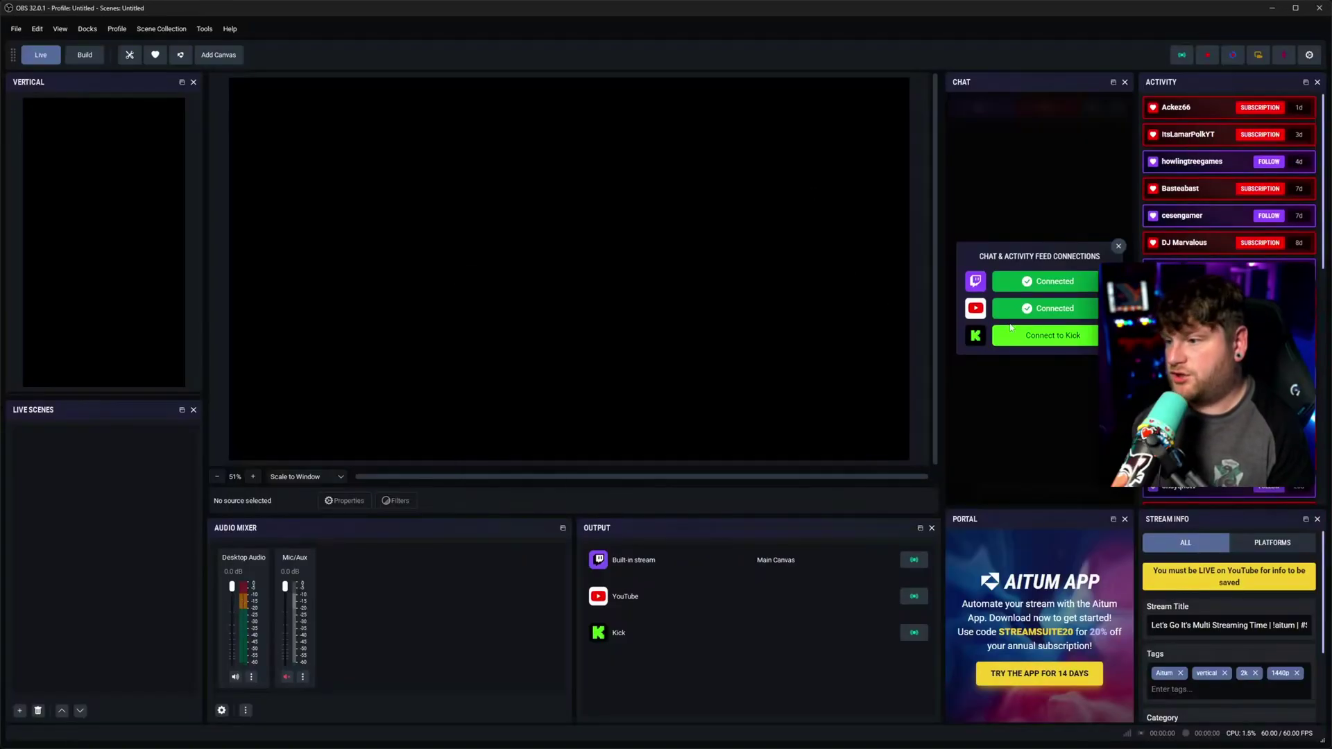
Connect the Kick account to the chat and activity feeds.
click(1052, 339)
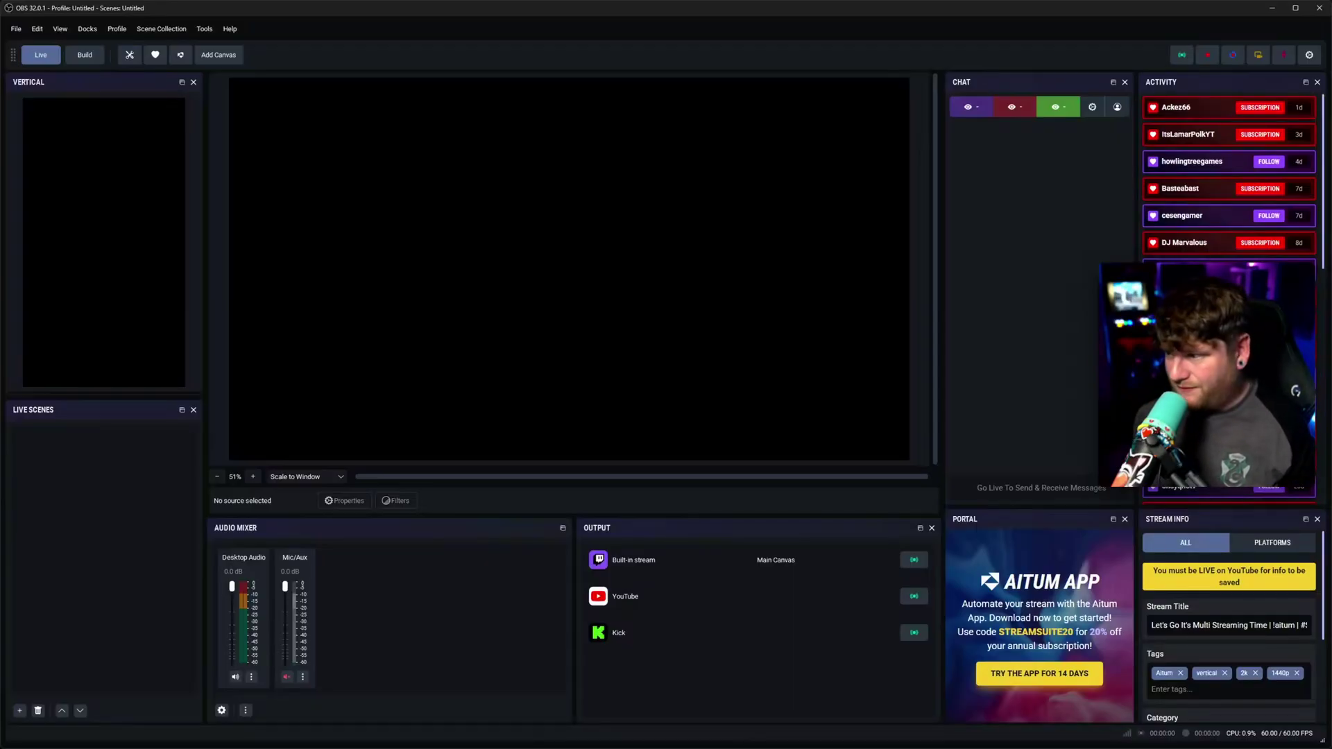
Enlarge the Stream Info dock and set the Twitch category to Just Chatting.
drag(1211, 512, 1214, 303)
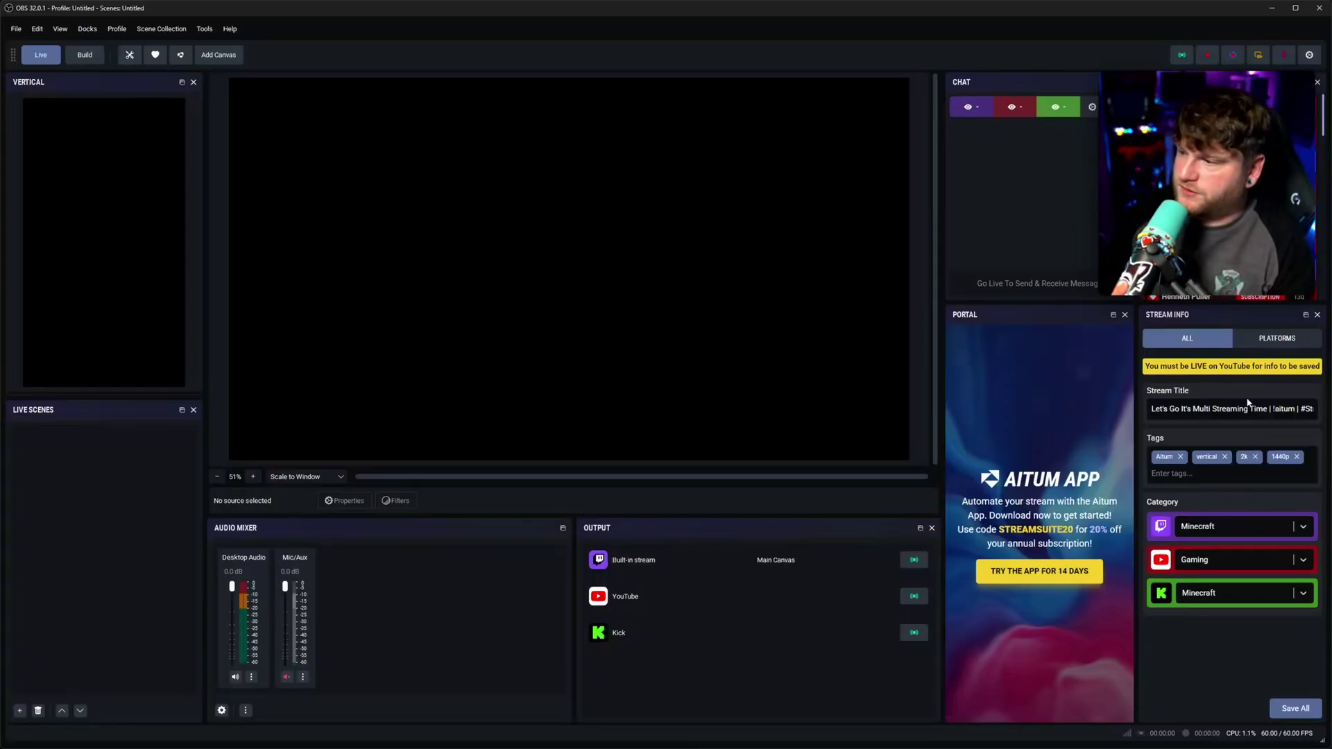
click(1245, 531)
text(just)
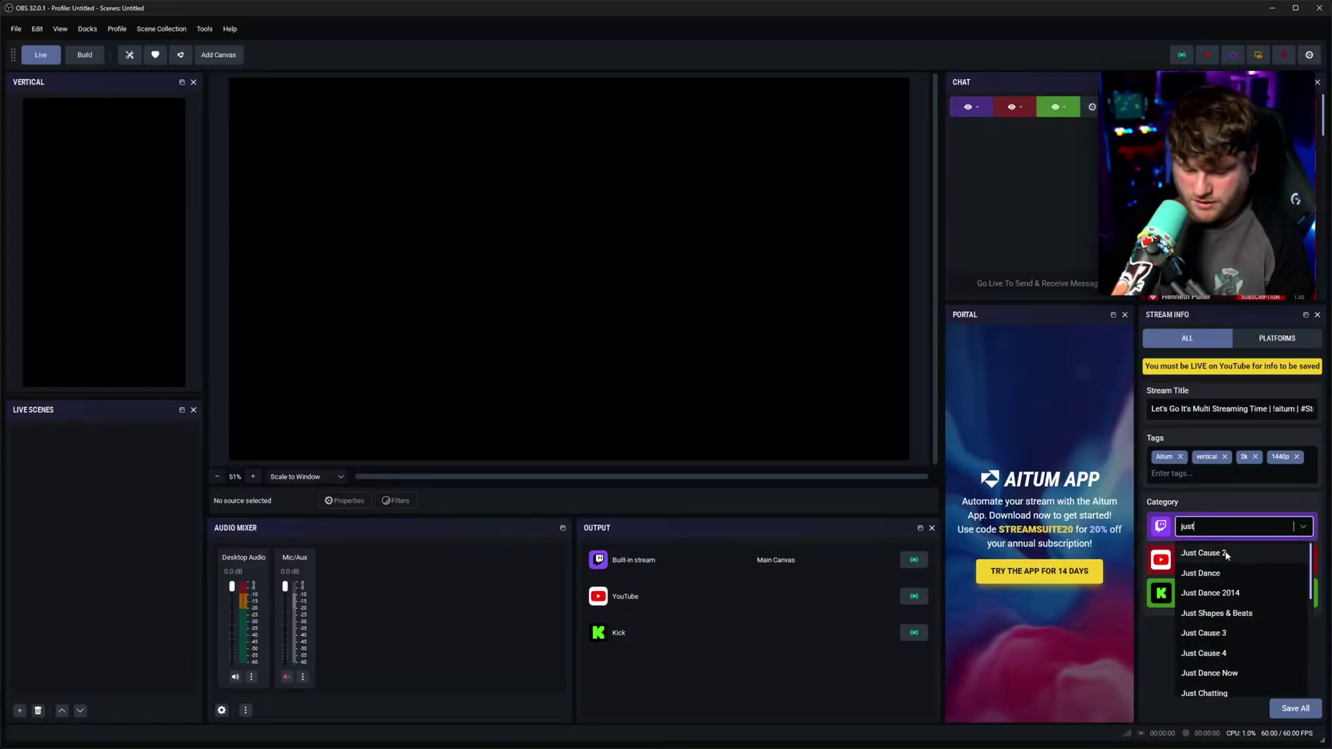
text( chatting)
click(1226, 555)
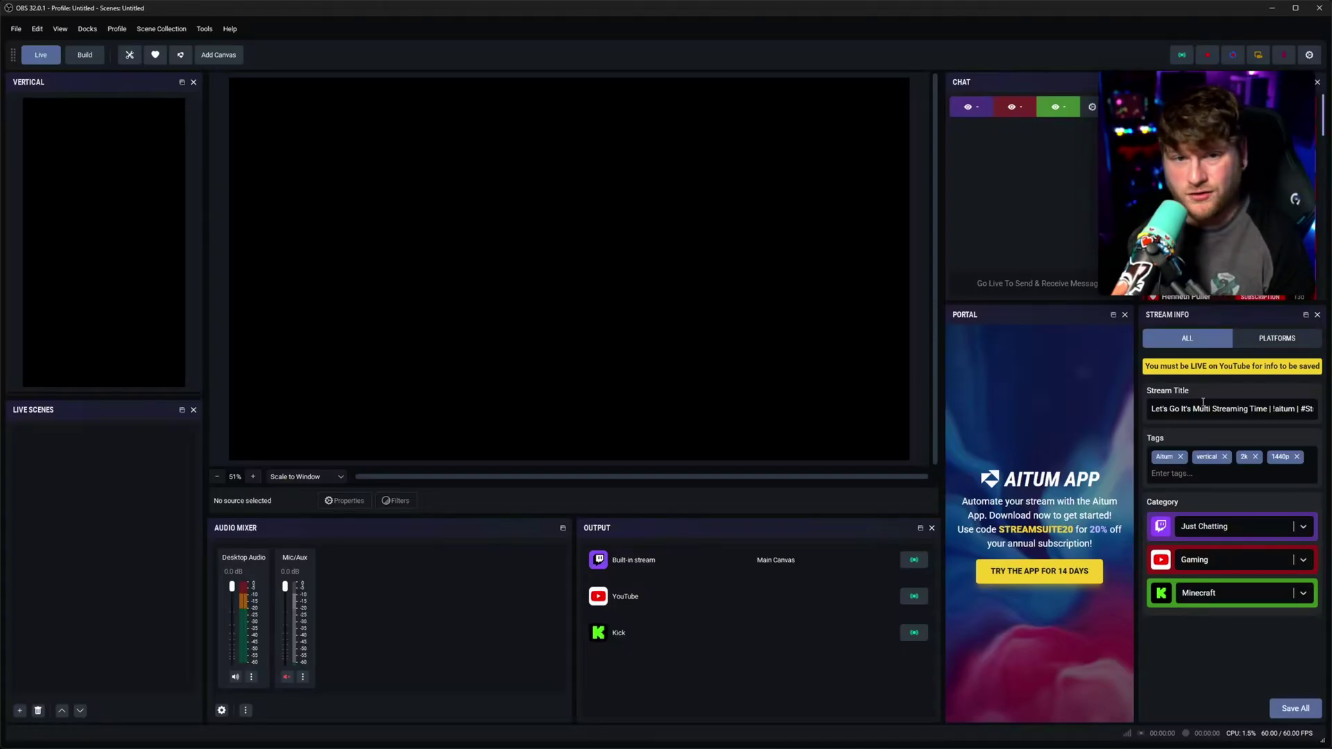
Review the separate stream info of each platform, return to the combined view and shrink the Stream Info dock.
click(1259, 344)
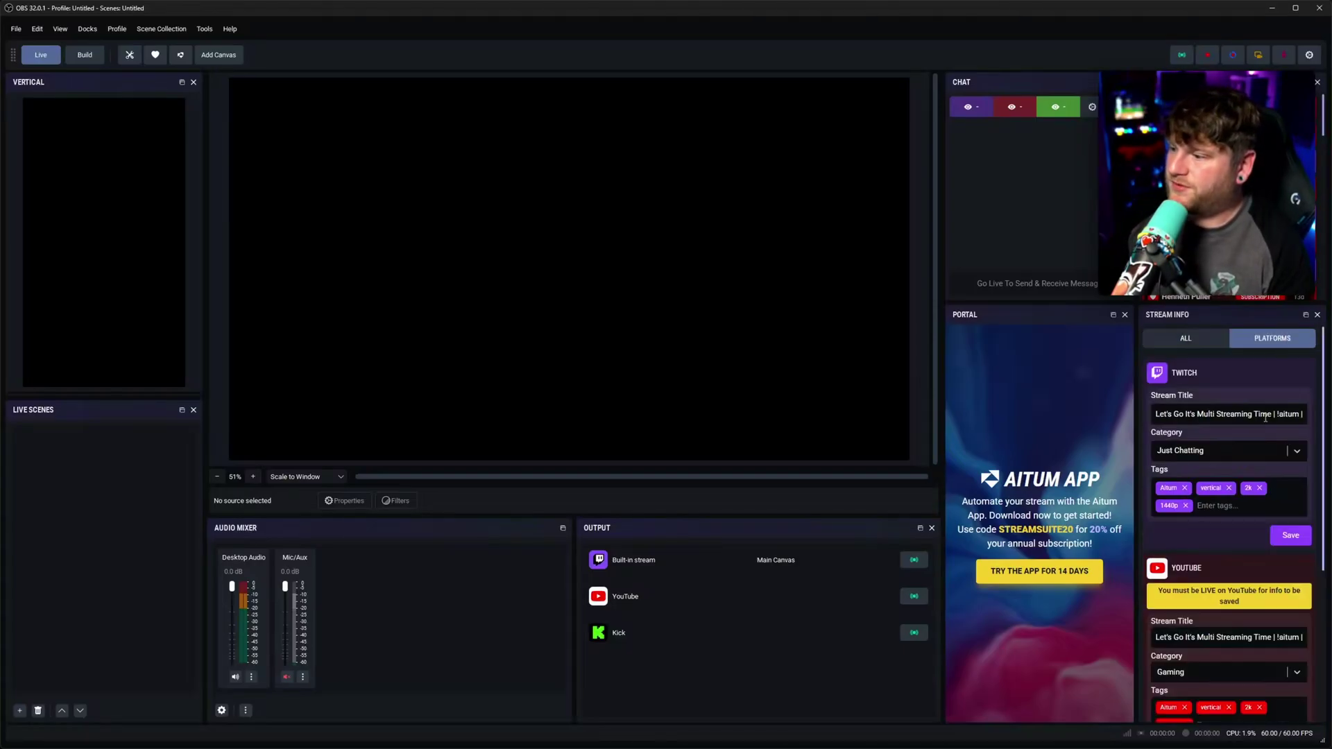
scroll(1219, 414, down, 3)
scroll(1219, 414, down, 2)
scroll(1210, 375, up, 5)
click(1205, 345)
drag(1226, 305, 1225, 477)
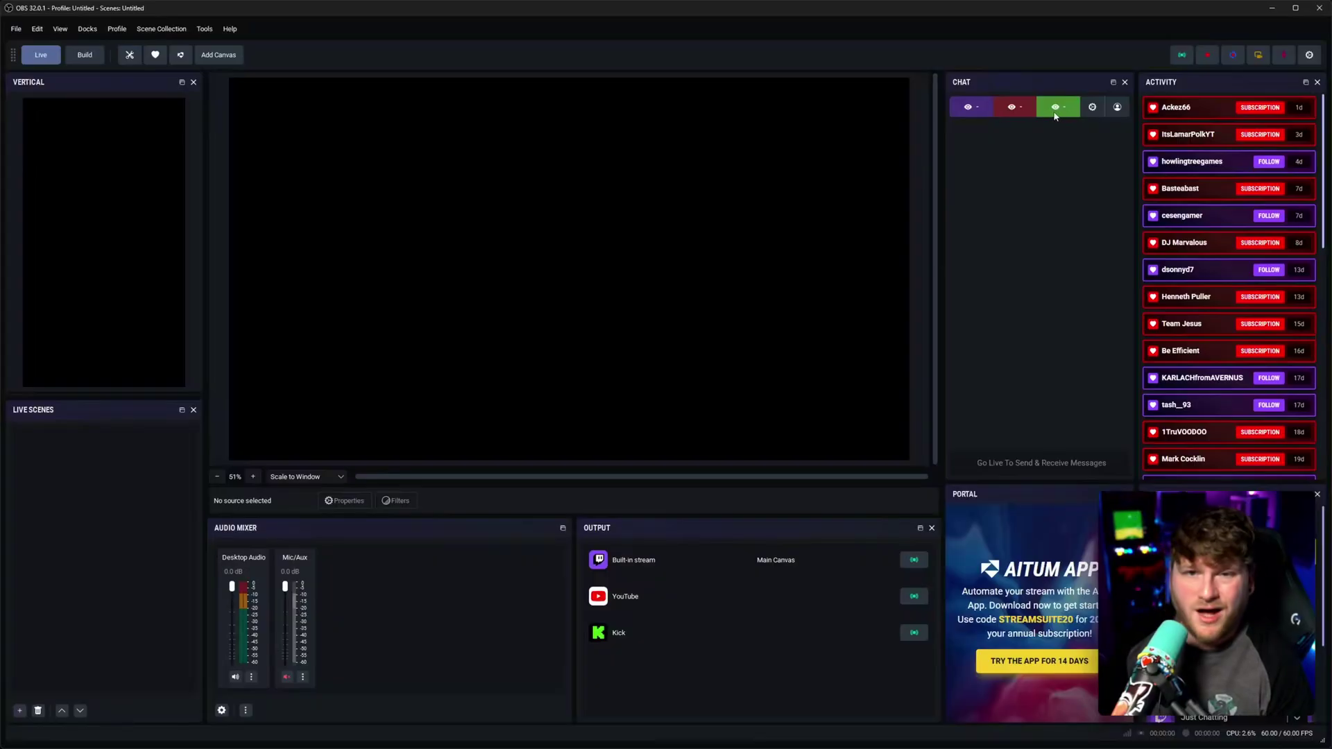
Try the other menu bar position in the chat settings, restore the top position and close the settings.
click(1100, 114)
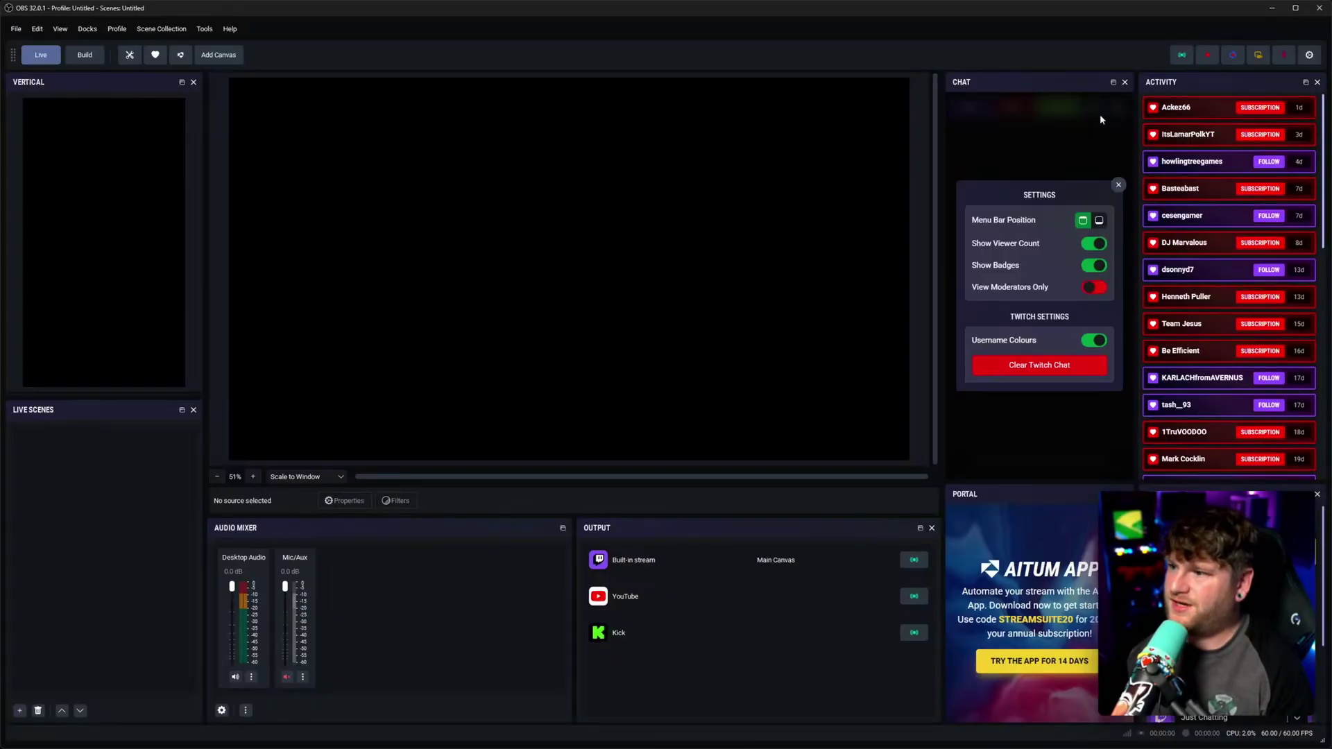
click(1092, 224)
click(1084, 222)
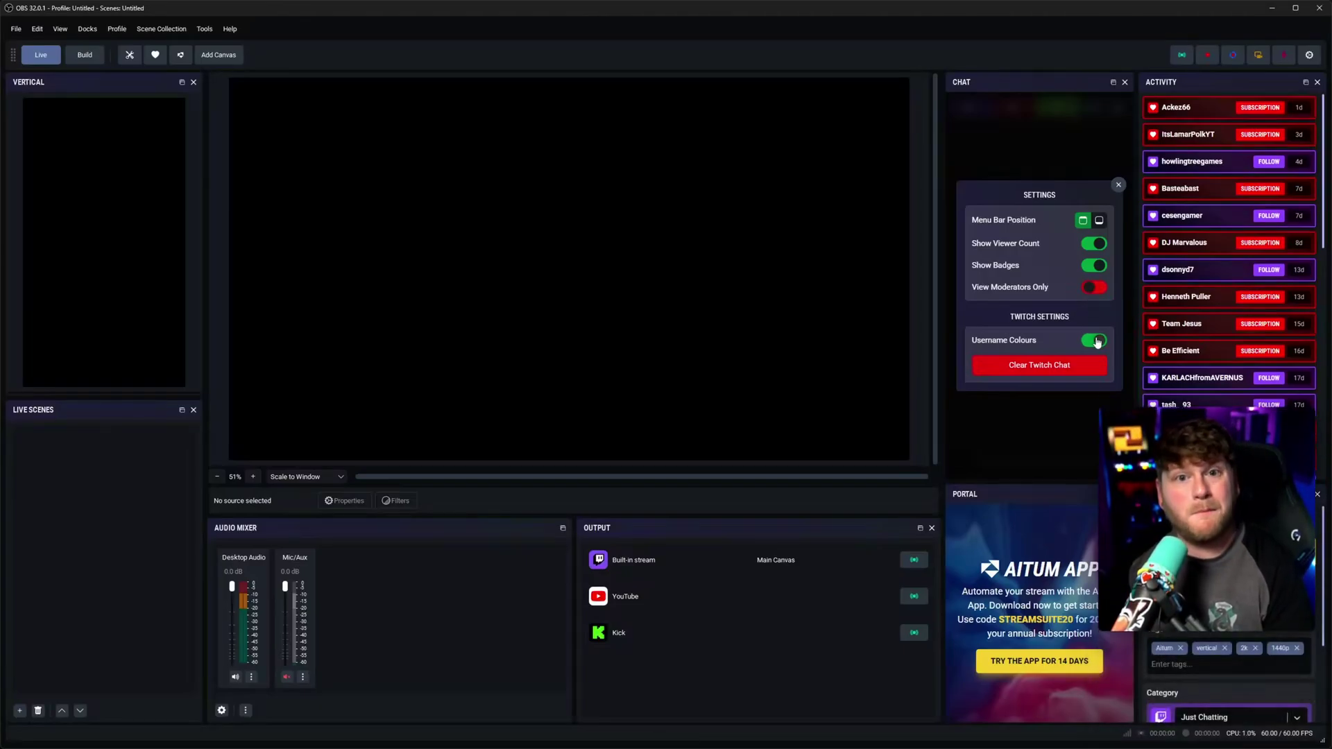
click(929, 295)
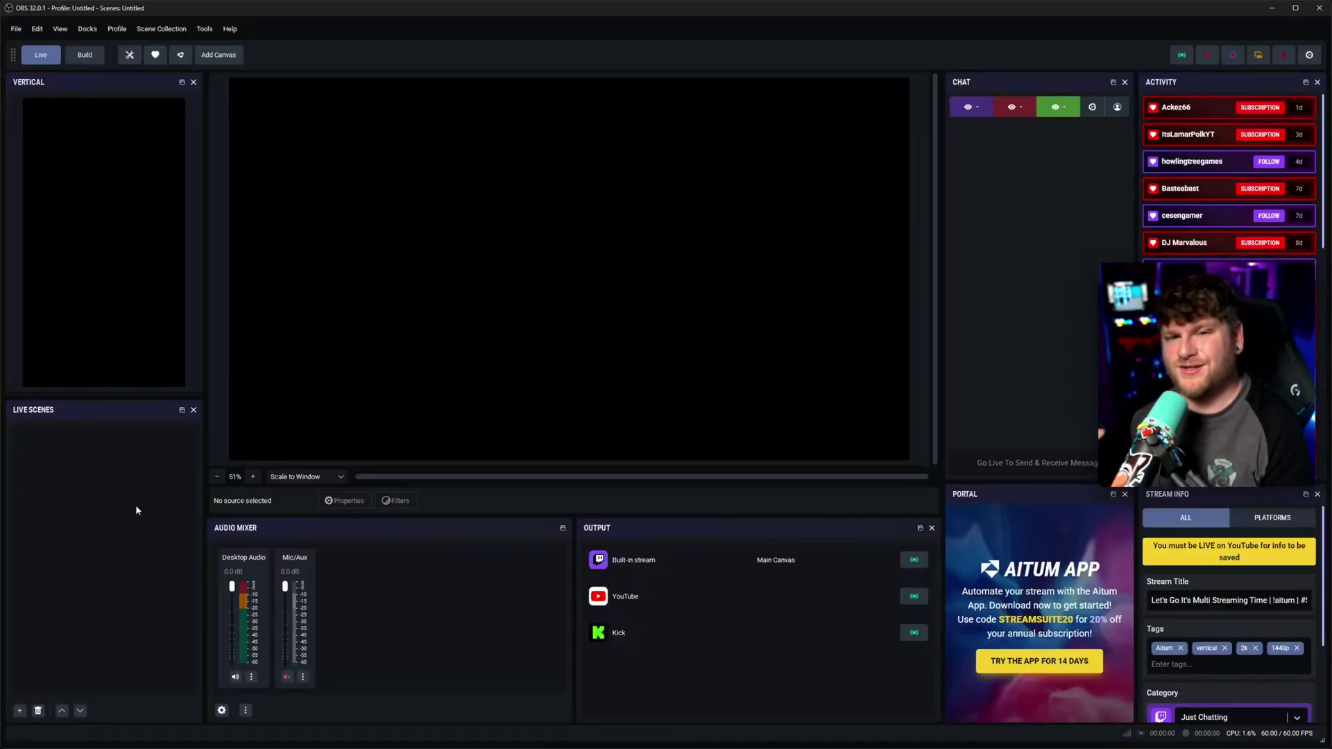
In the Build layout, add a Video Capture Device source to the Starting Soon scene and look through its properties.
click(85, 54)
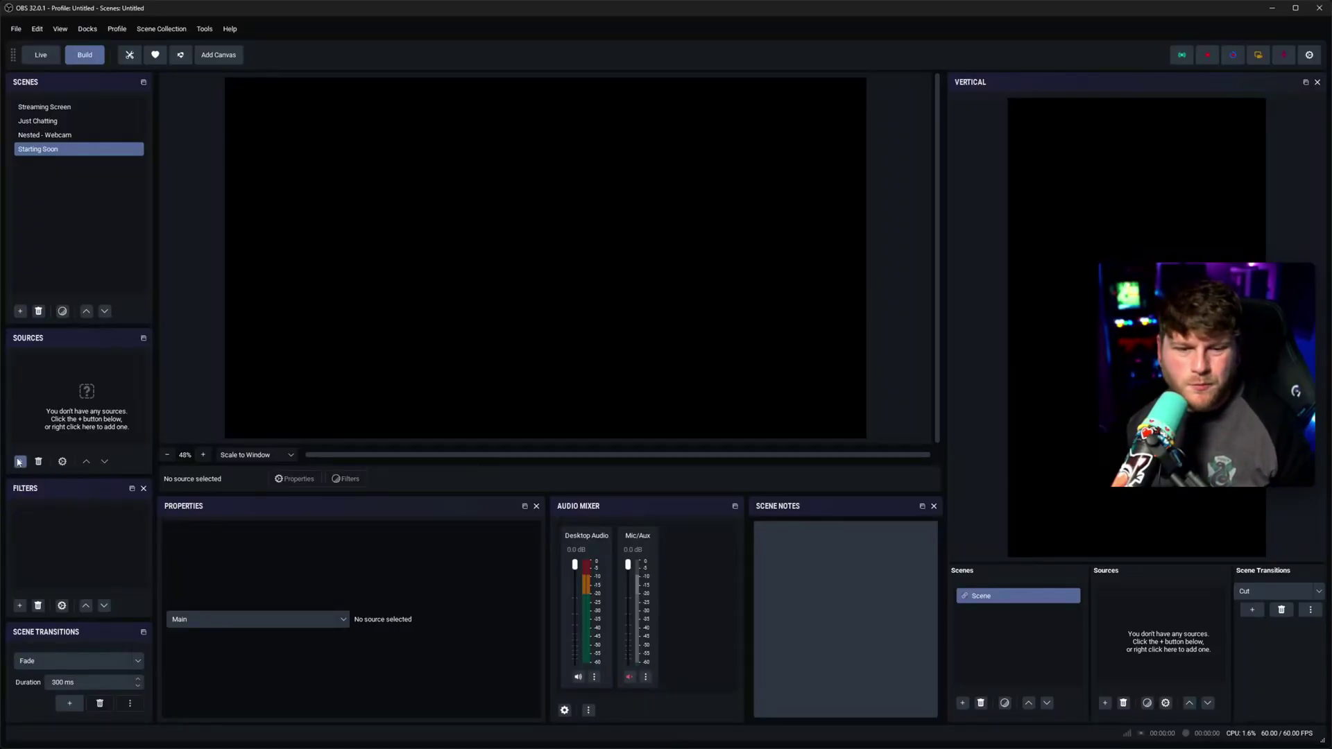
click(20, 461)
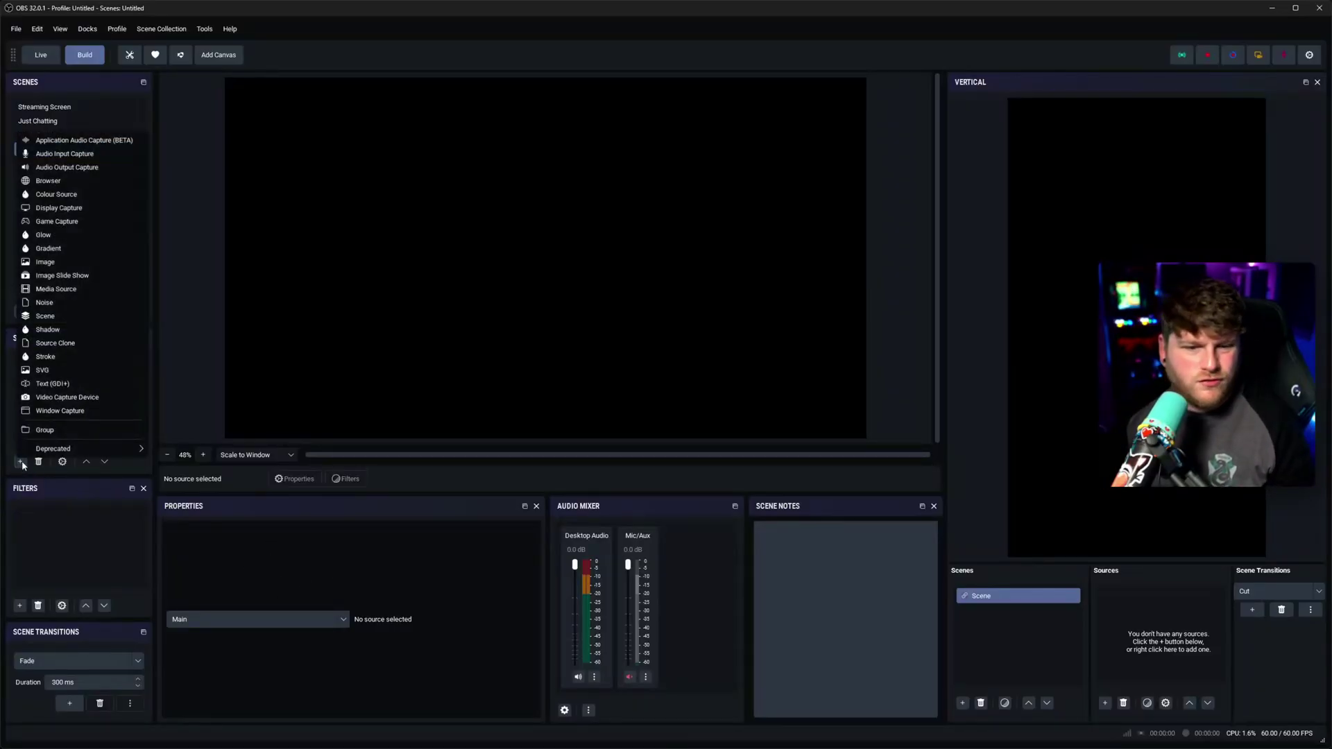
click(77, 399)
click(691, 442)
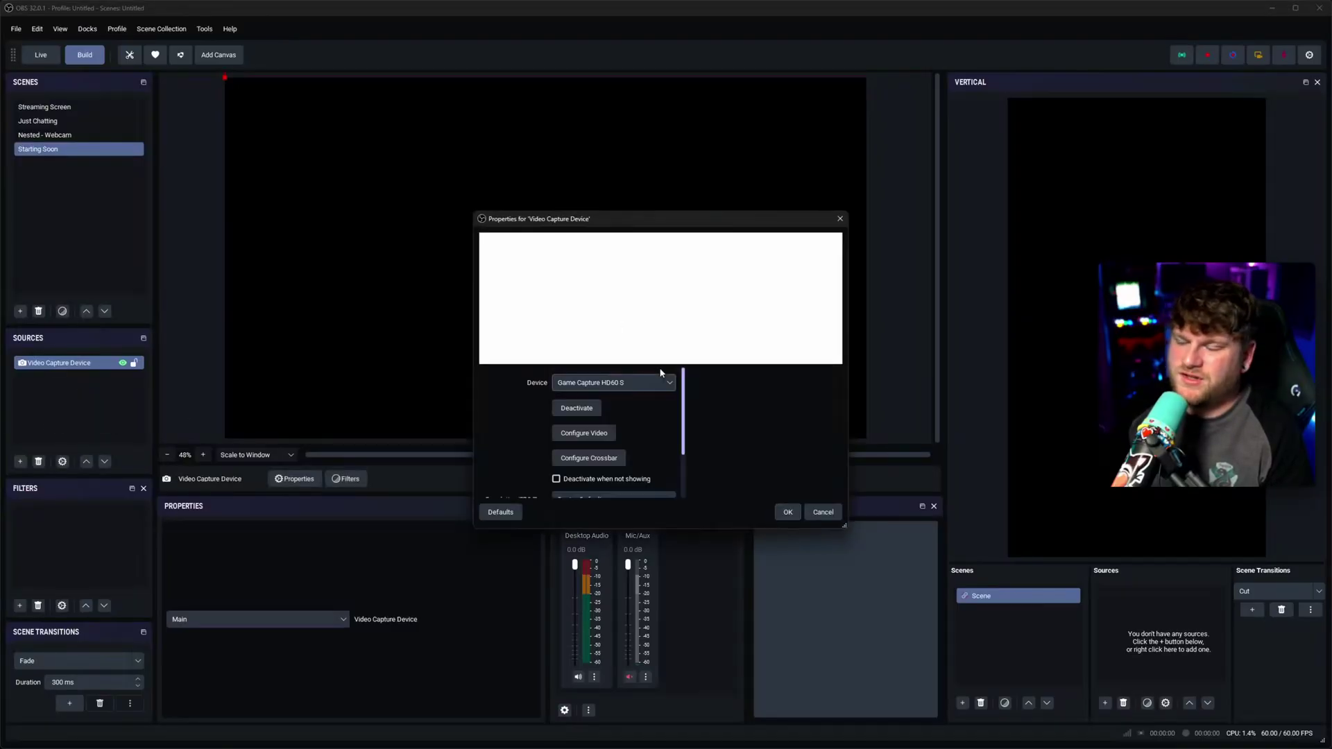
click(788, 512)
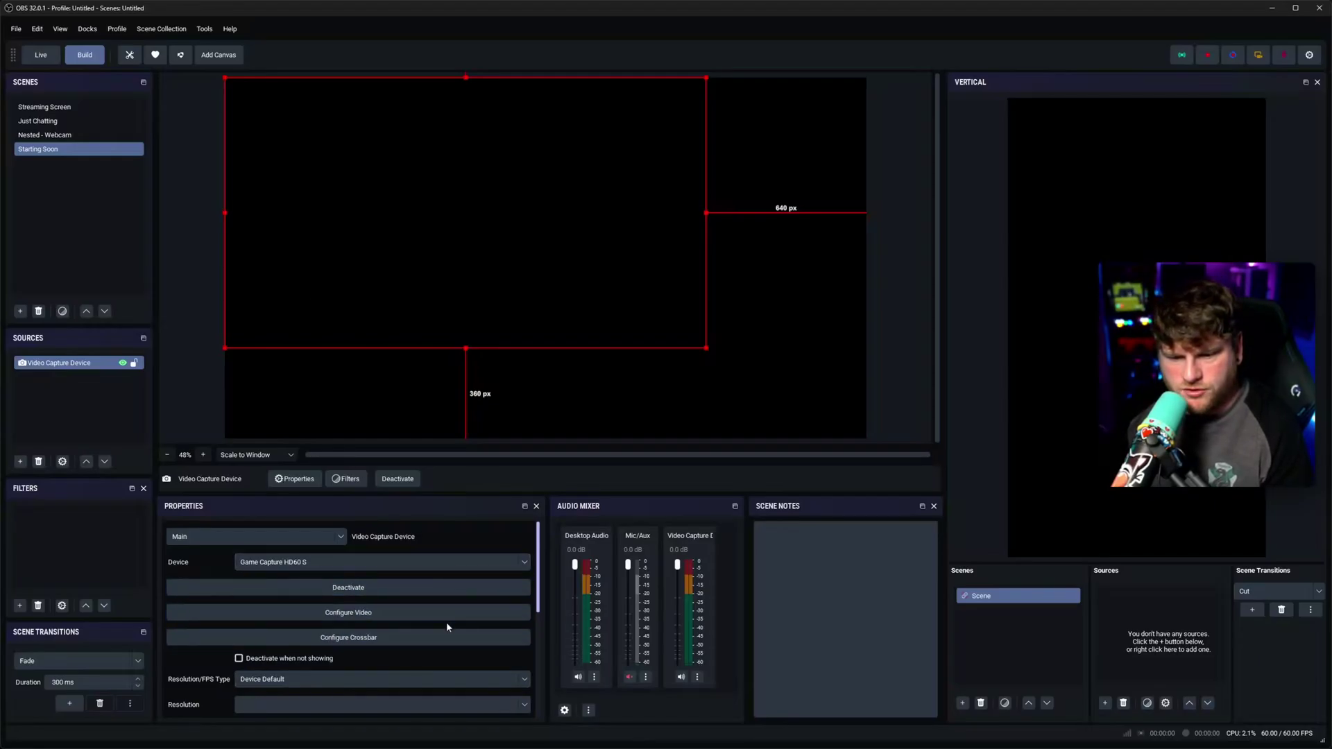
scroll(447, 621, down, 3)
scroll(471, 579, up, 3)
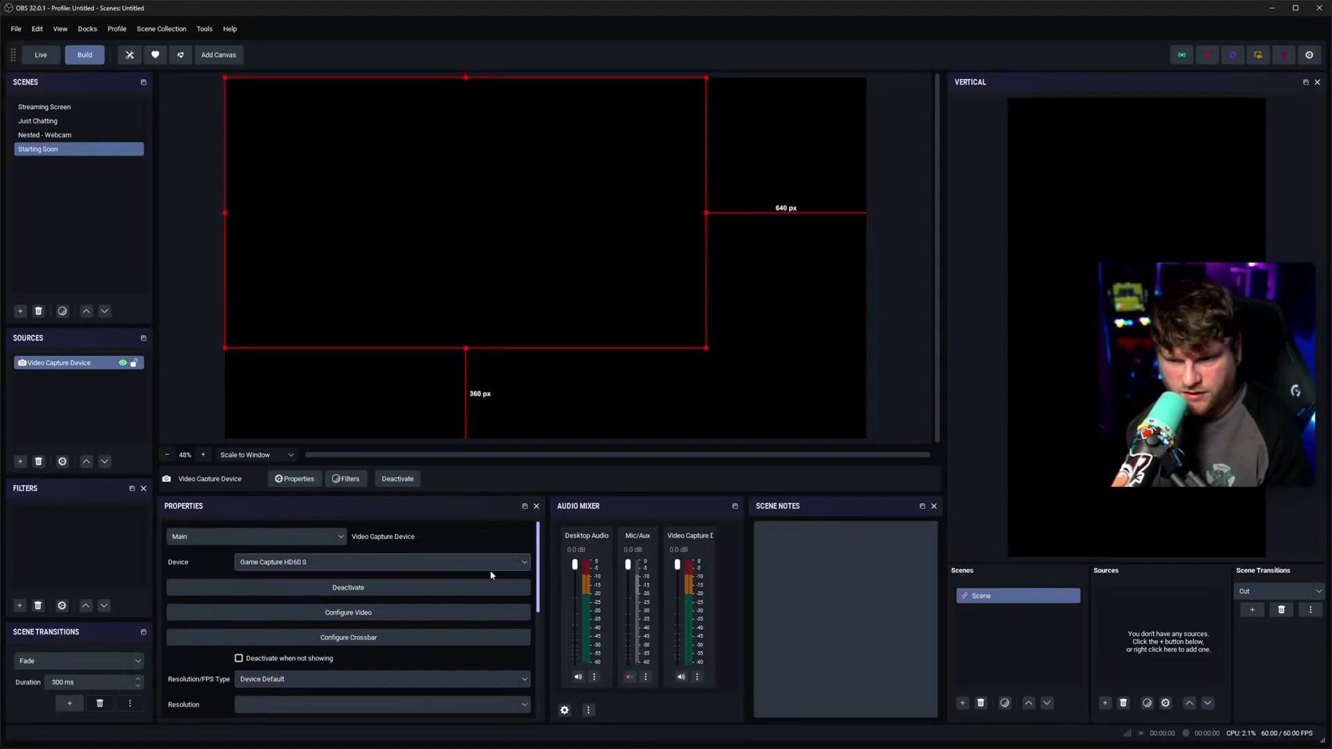
Add a Colour Correction effect filter to the Video Capture Device source, keeping the default name.
right_click(94, 362)
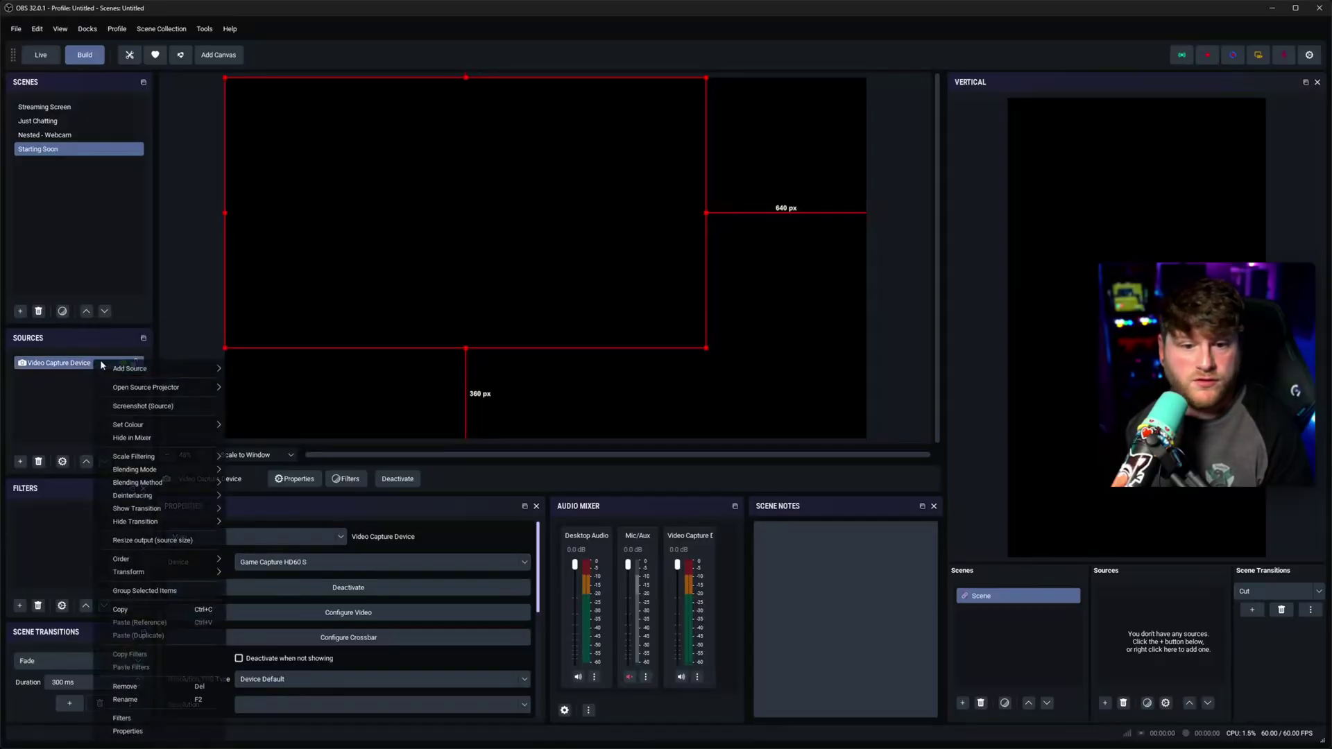
click(177, 718)
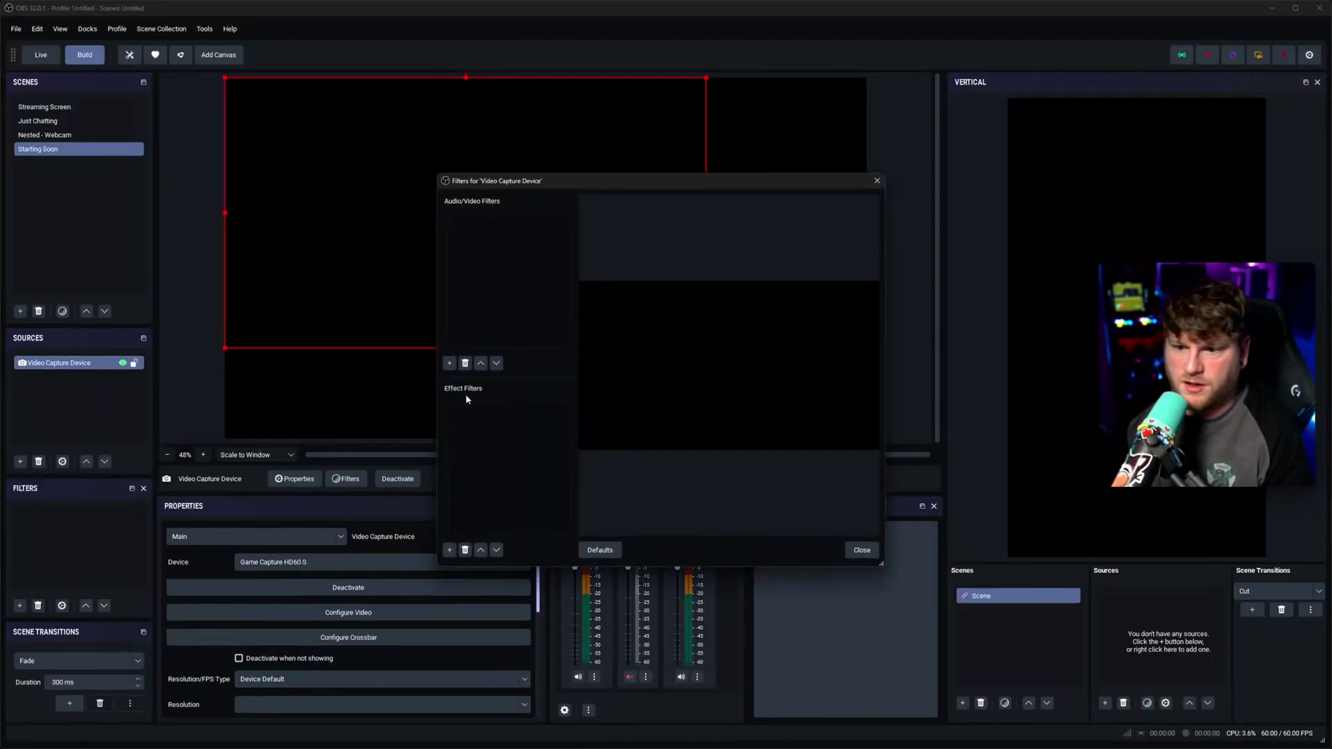
click(449, 551)
click(506, 270)
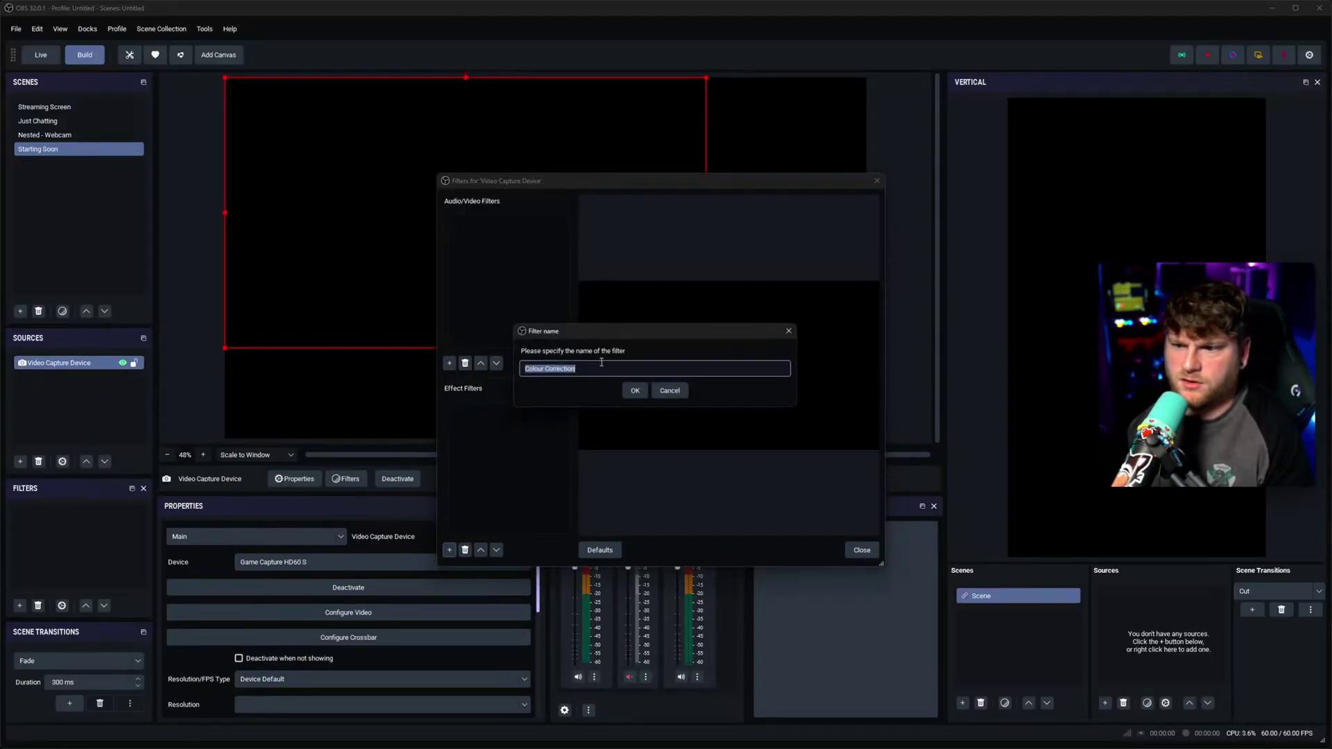
click(633, 393)
click(860, 550)
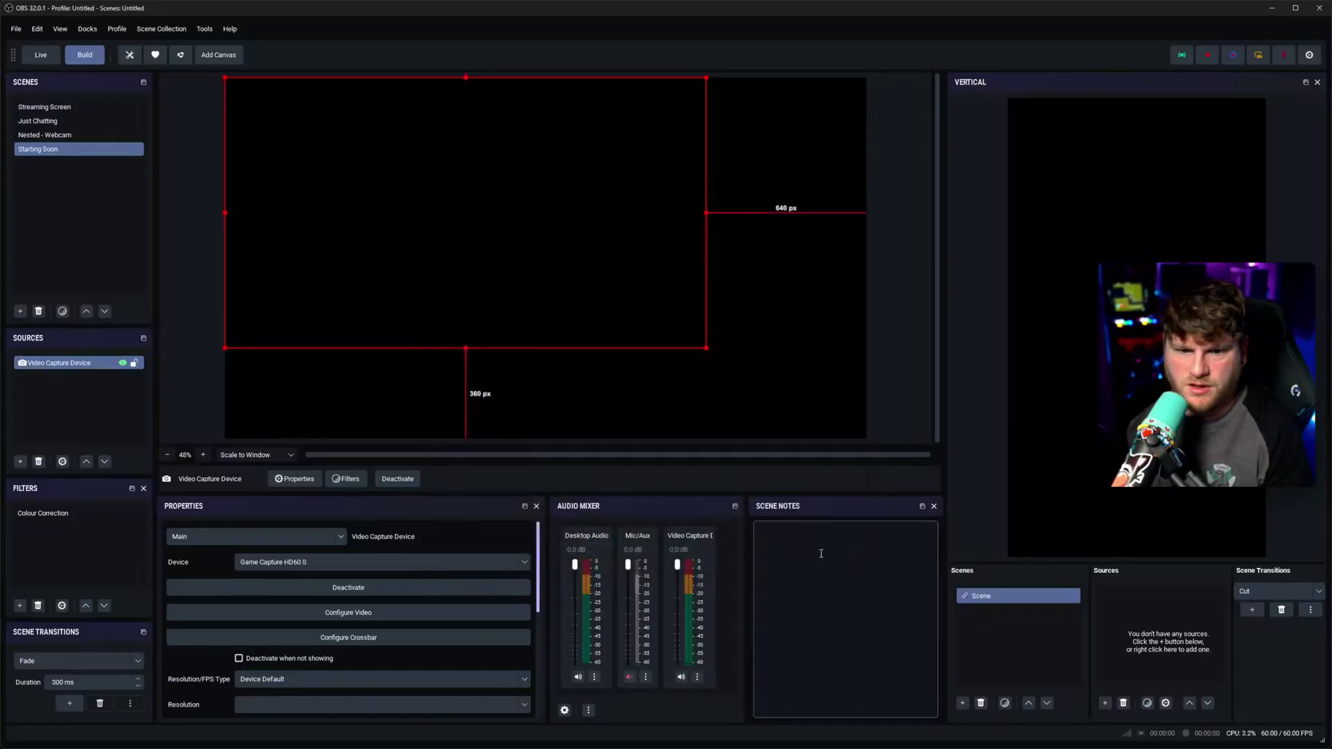
Compare the Colour Correction filter's settings with the Video Capture Device properties, and delete the Video Capture Device source.
click(95, 514)
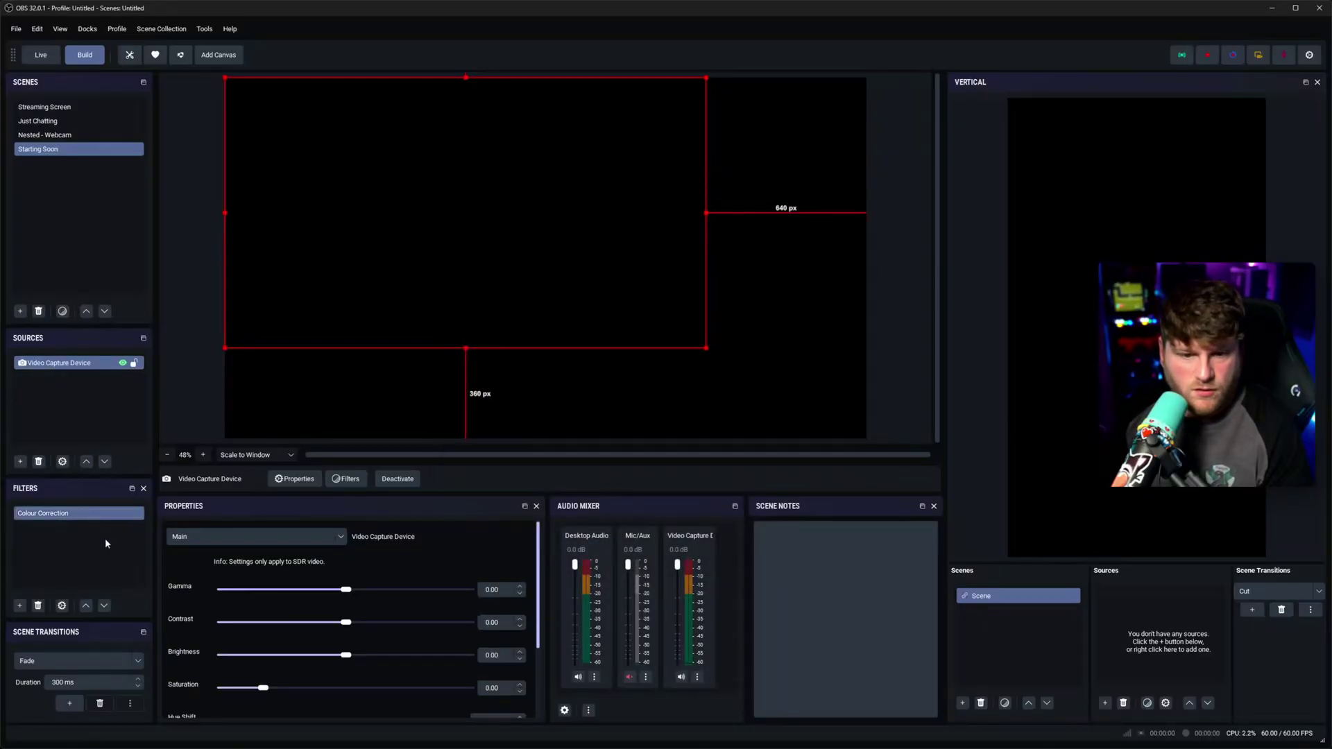
click(104, 367)
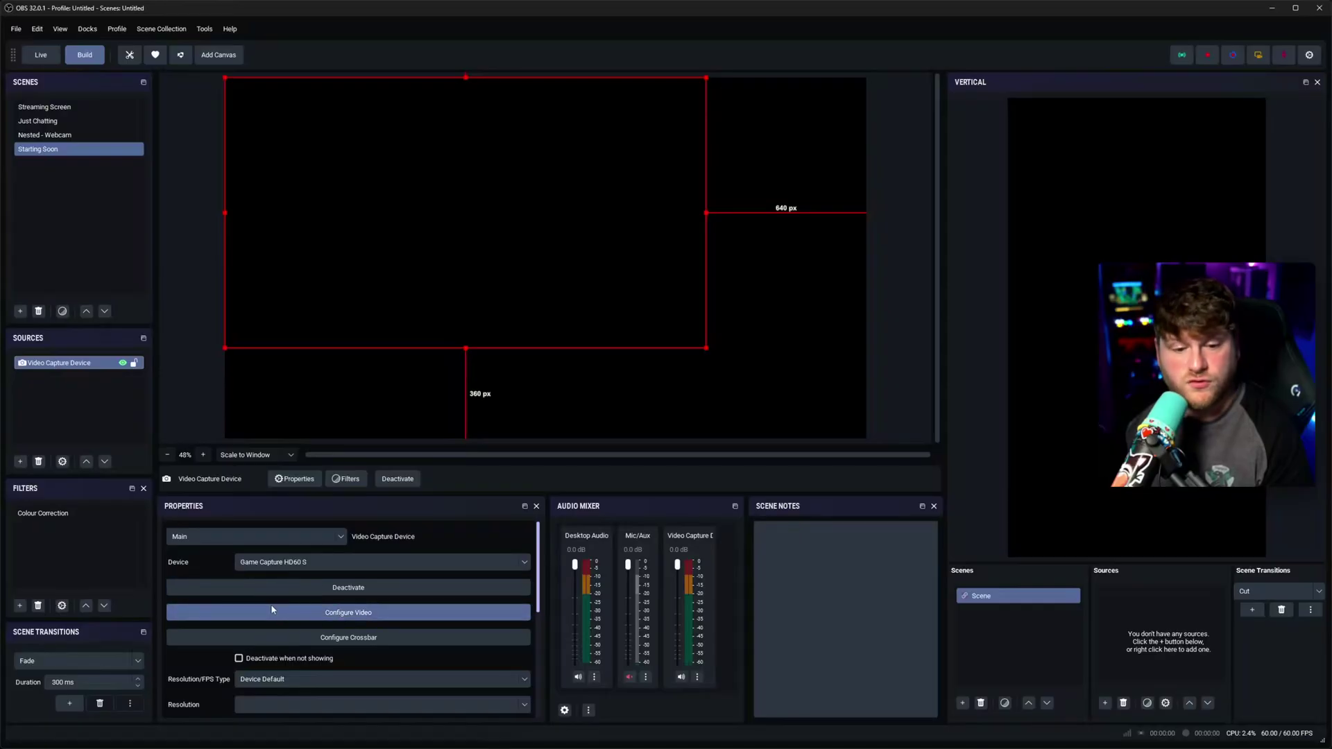
click(87, 513)
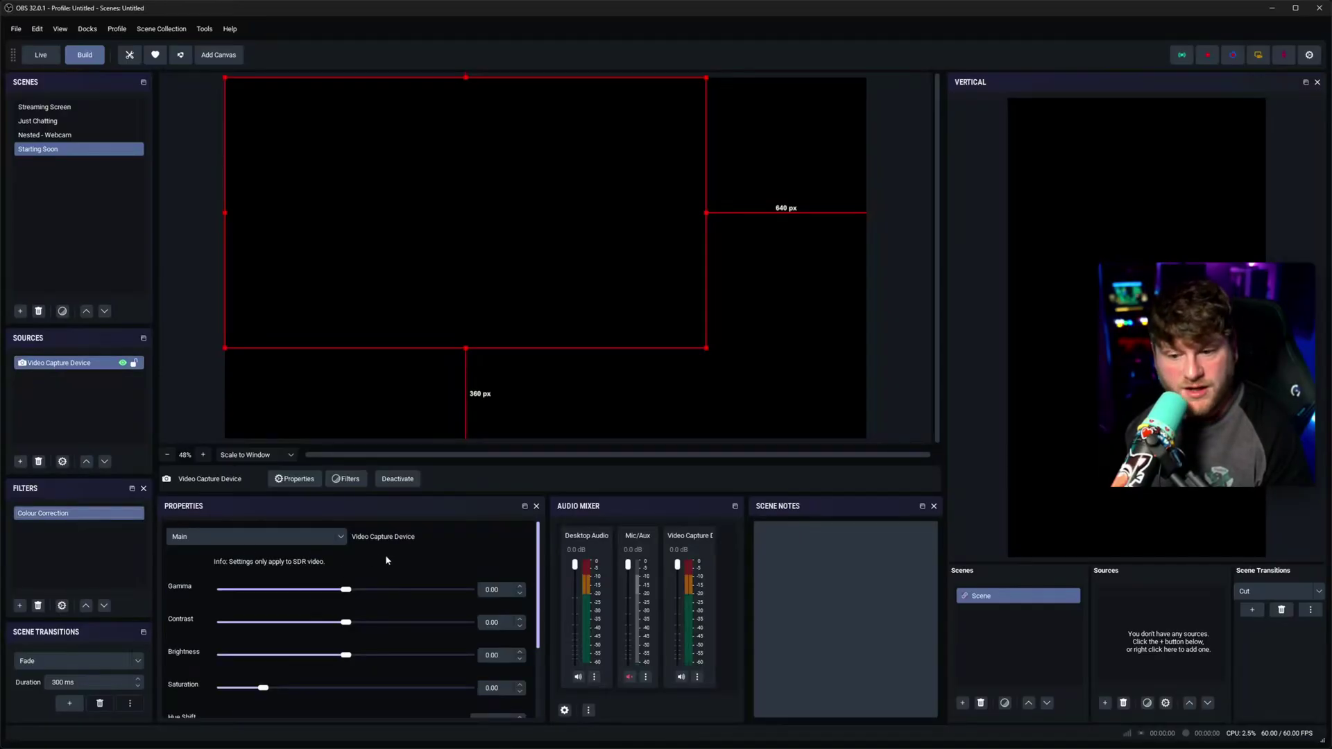
key(Delete)
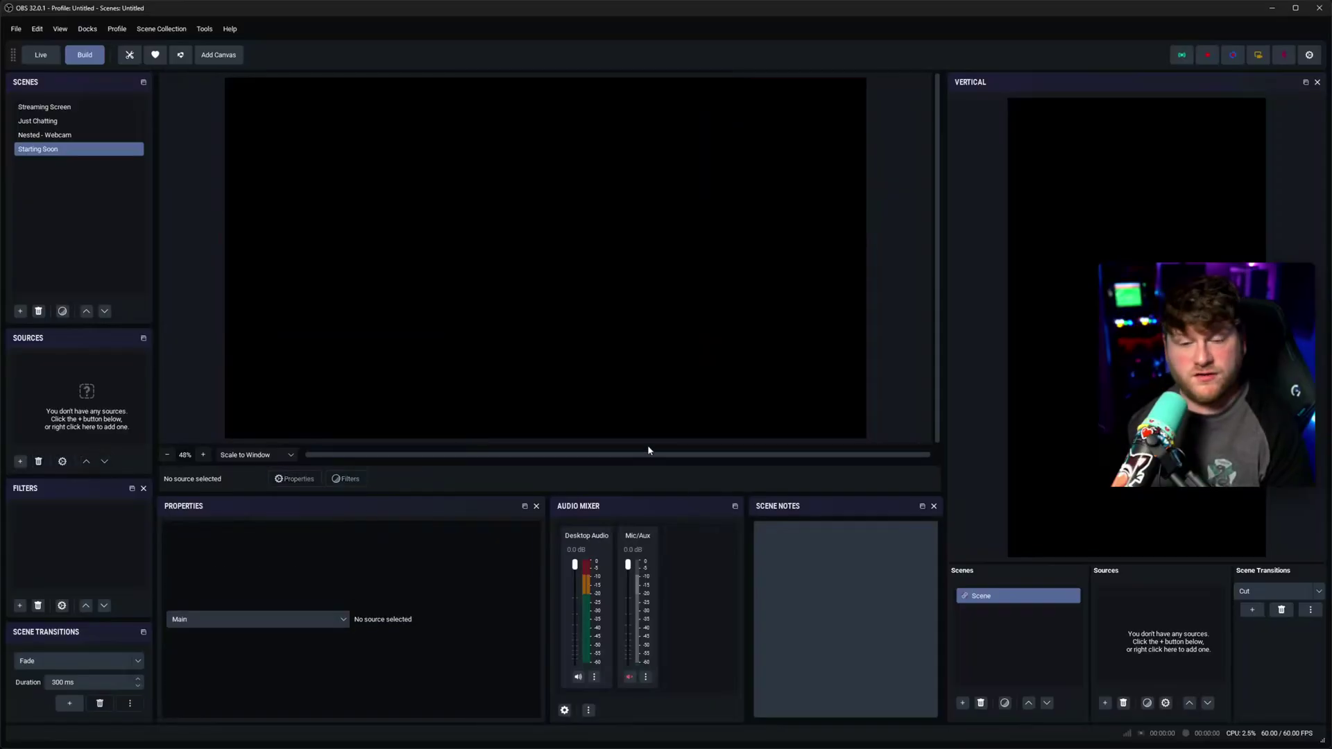
Look at the linked-scene options of the vertical canvas's scene without linking any, and keep the scene's name.
click(999, 600)
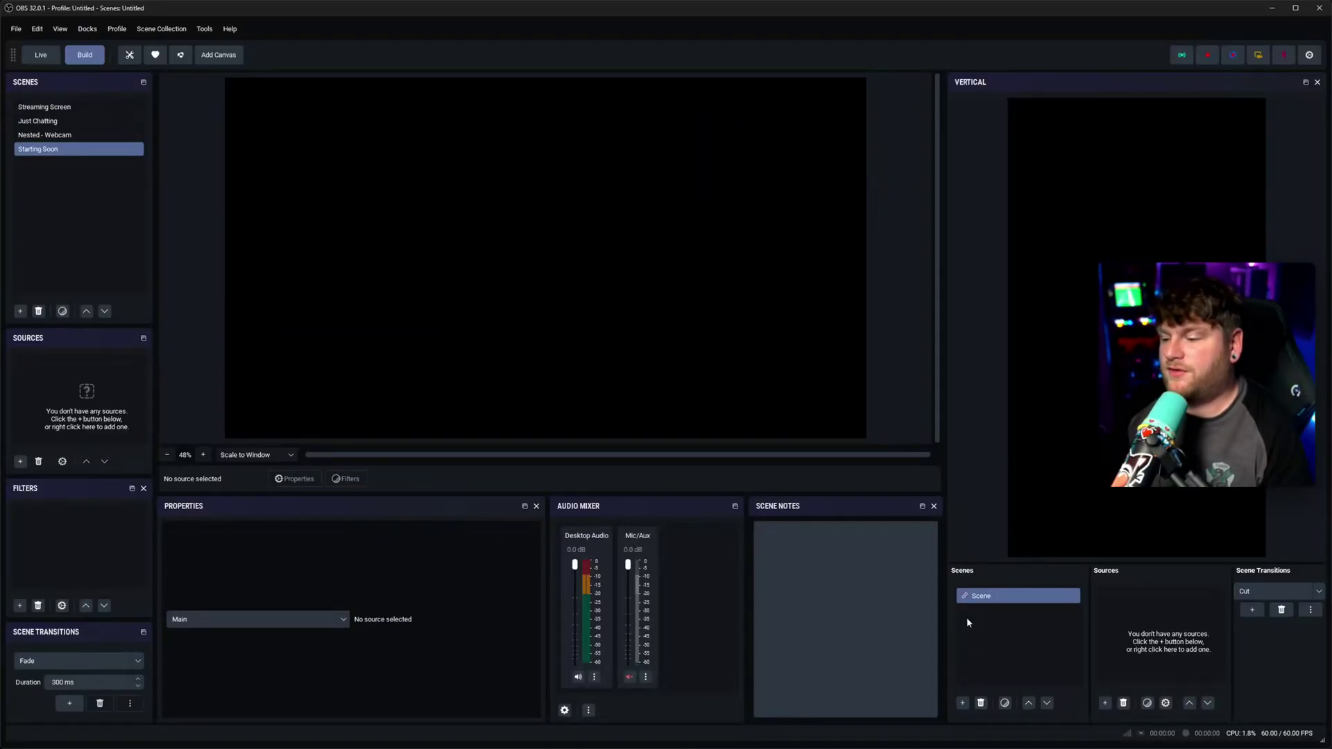
right_click(1001, 598)
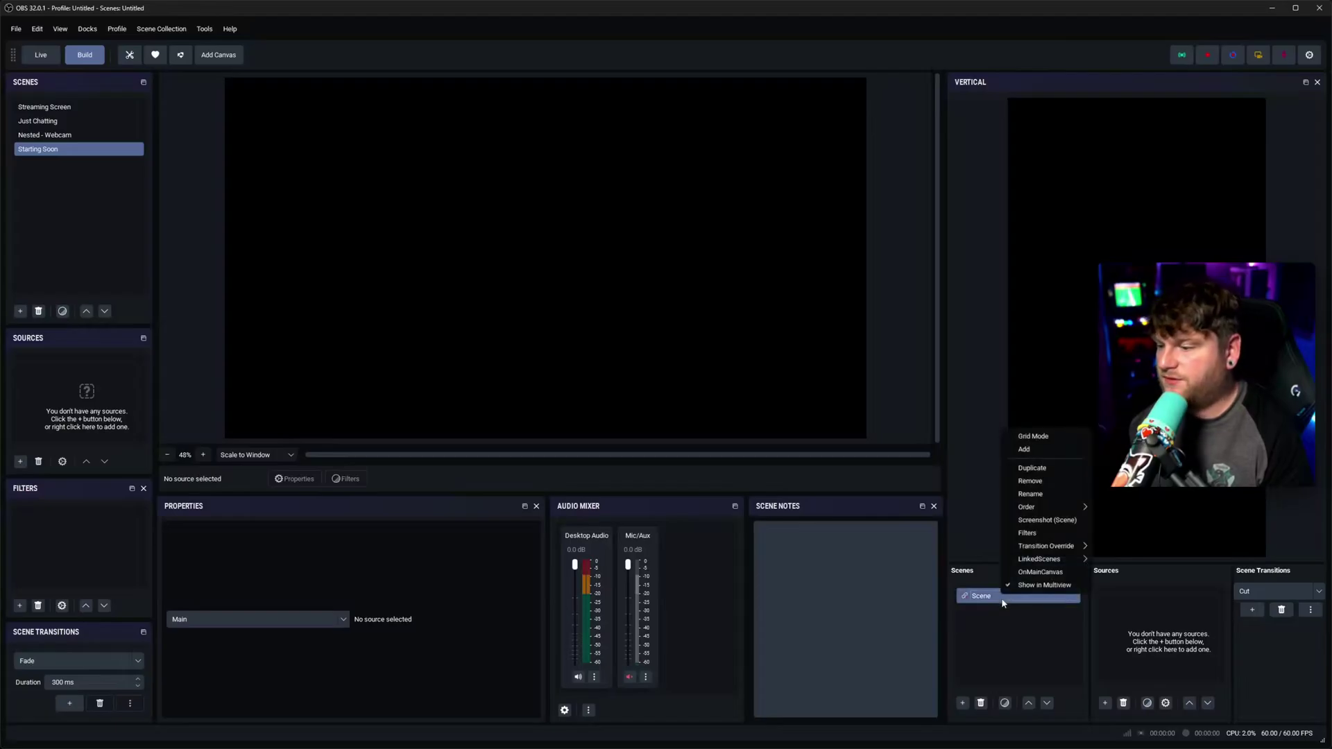
mouse_move(1058, 559)
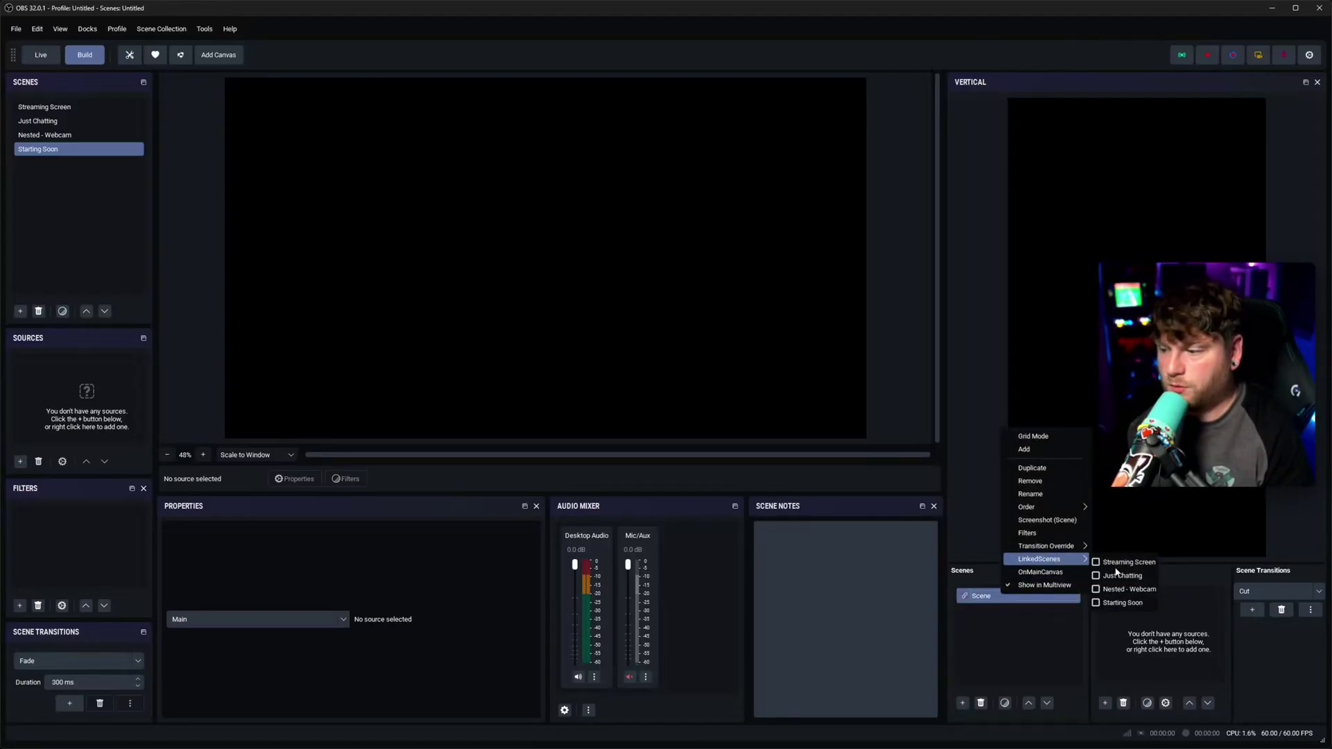
click(1051, 631)
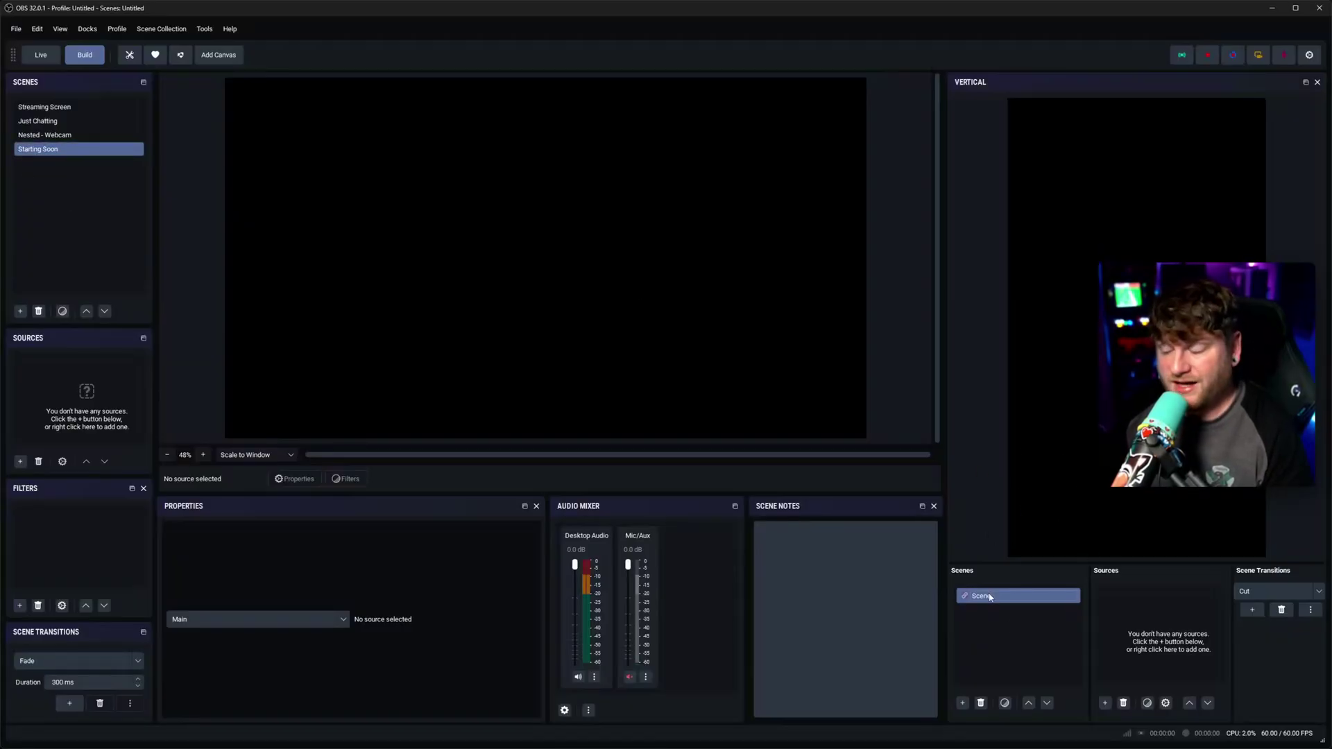
double_click(999, 597)
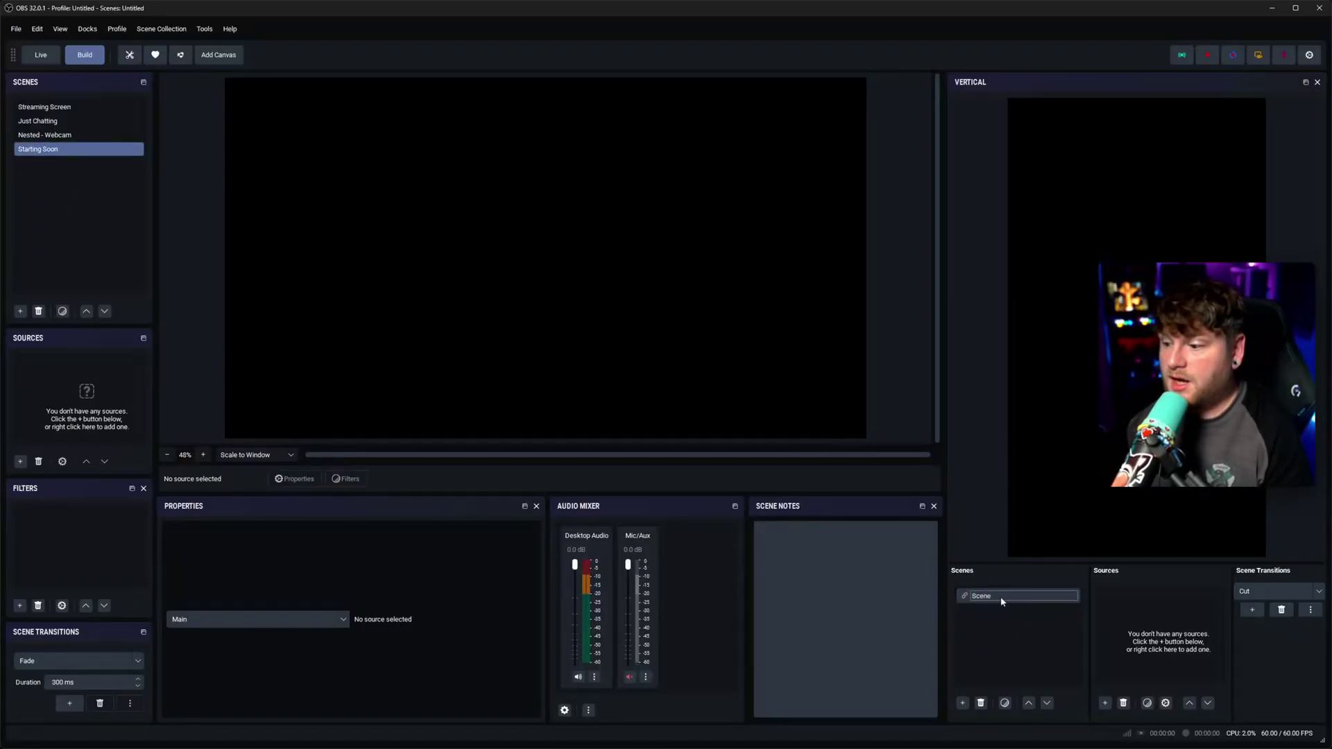
key(Return)
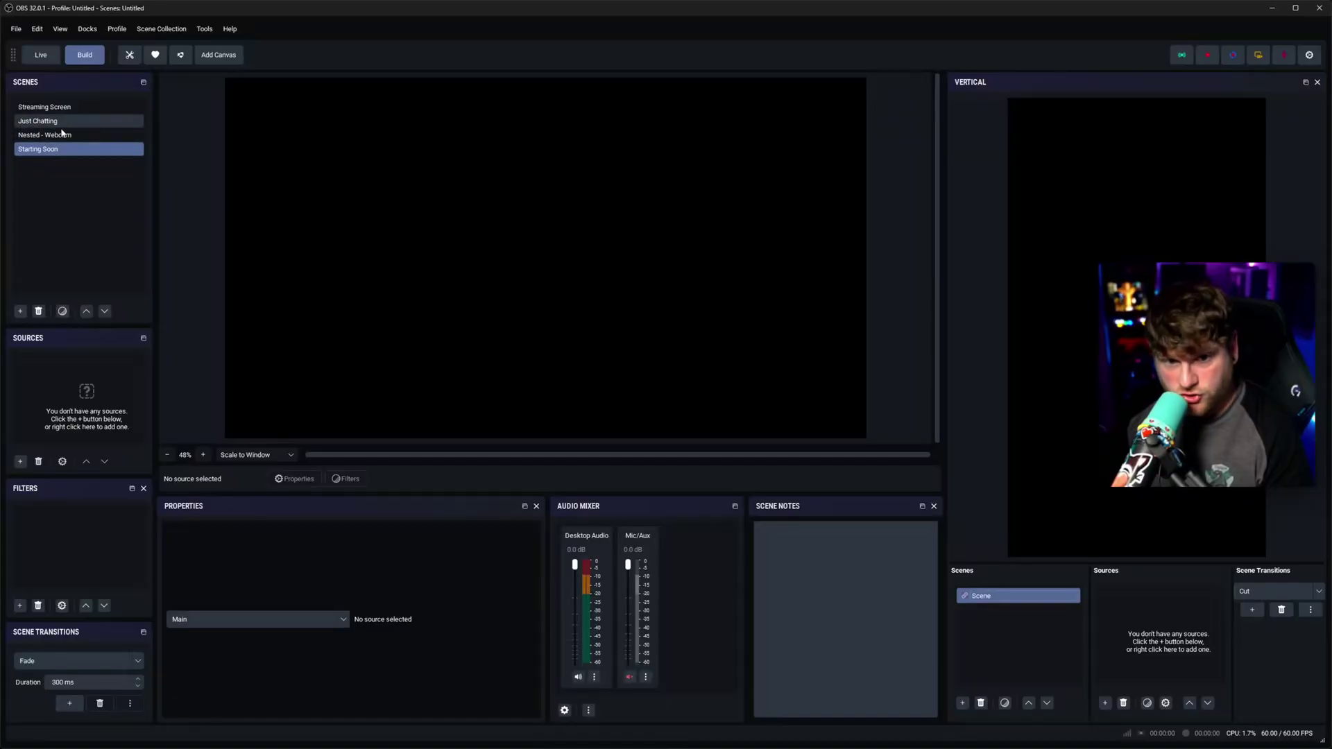
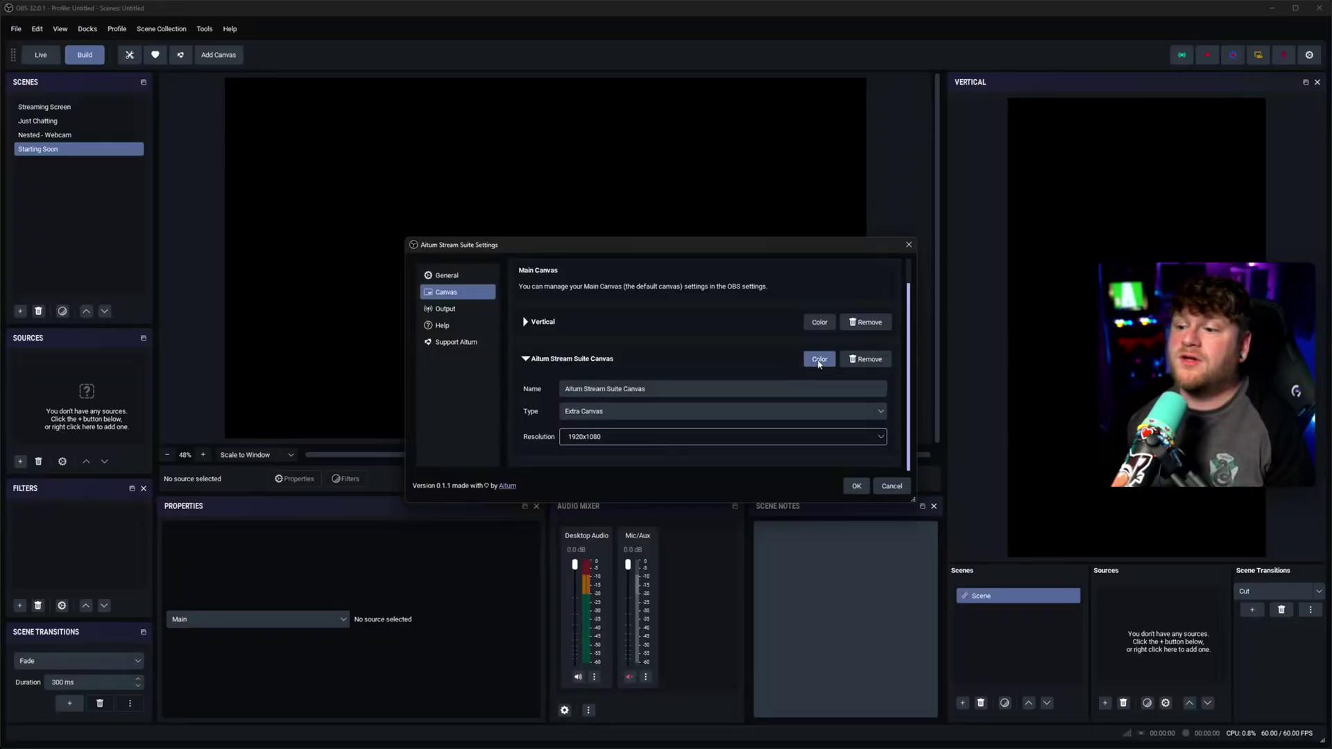
Set the new extra canvas's colour to green #55ff00, name it Kick Canvas and apply the settings.
click(817, 360)
click(598, 313)
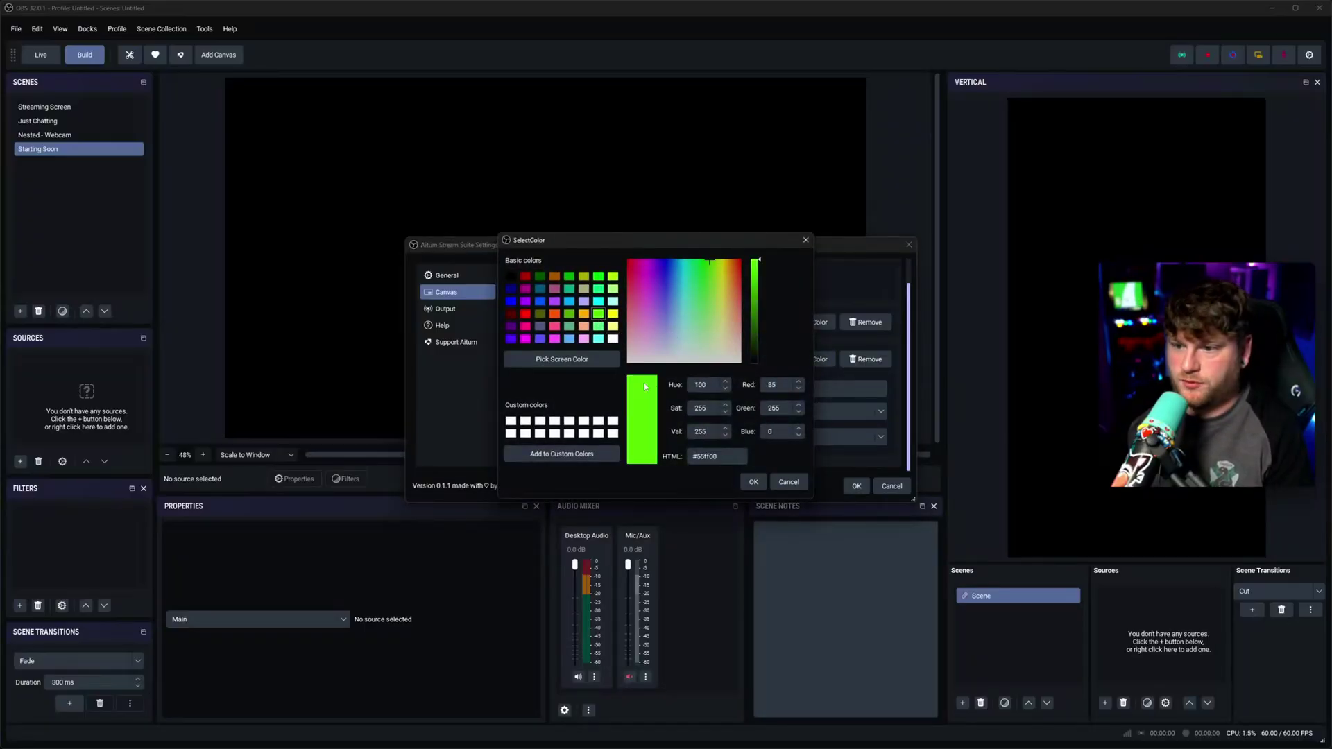
click(753, 481)
triple_click(626, 390)
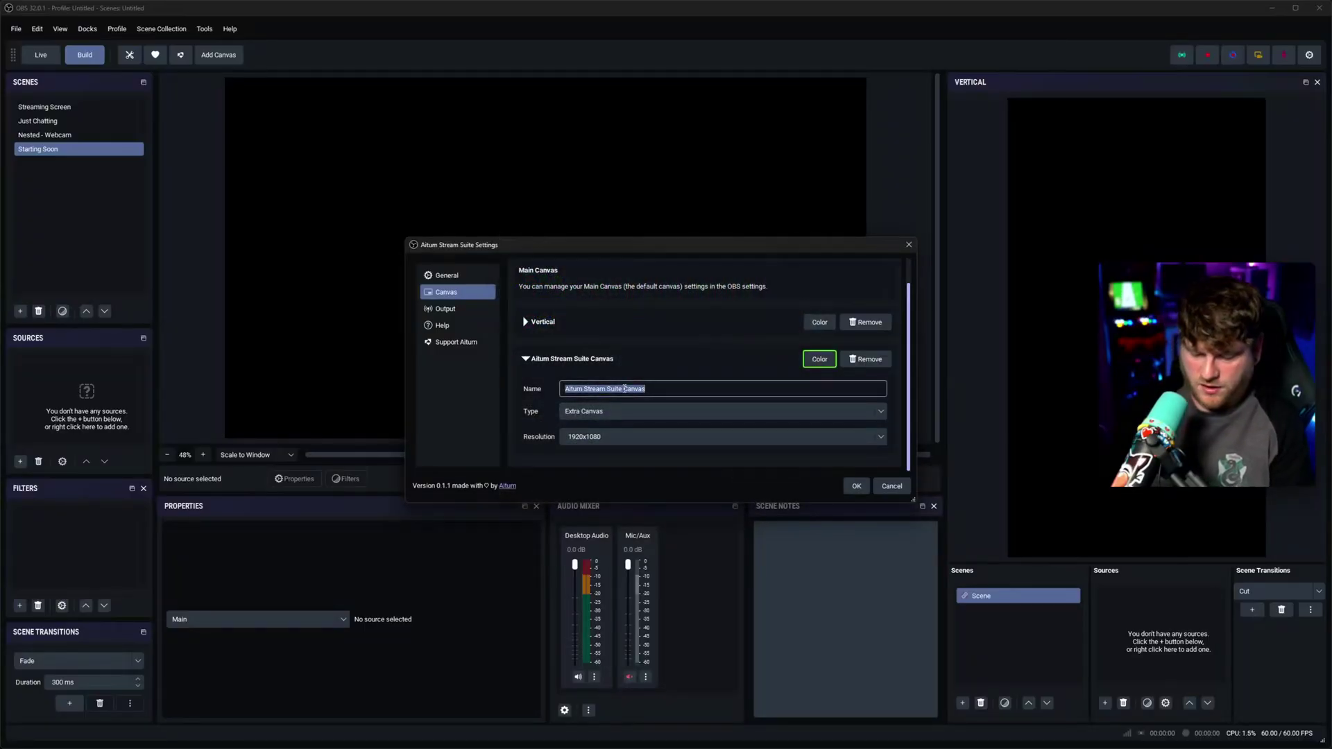
text(Kick Ca)
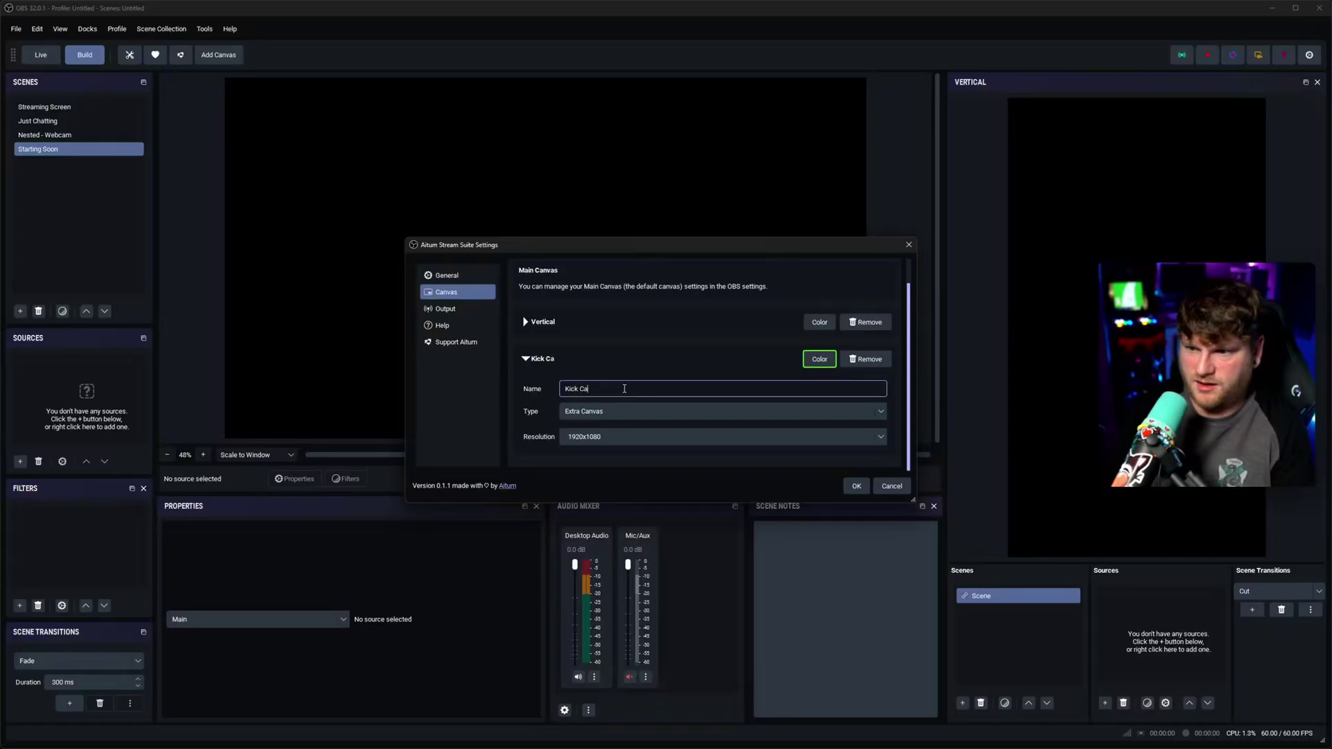
text(nvas)
click(856, 485)
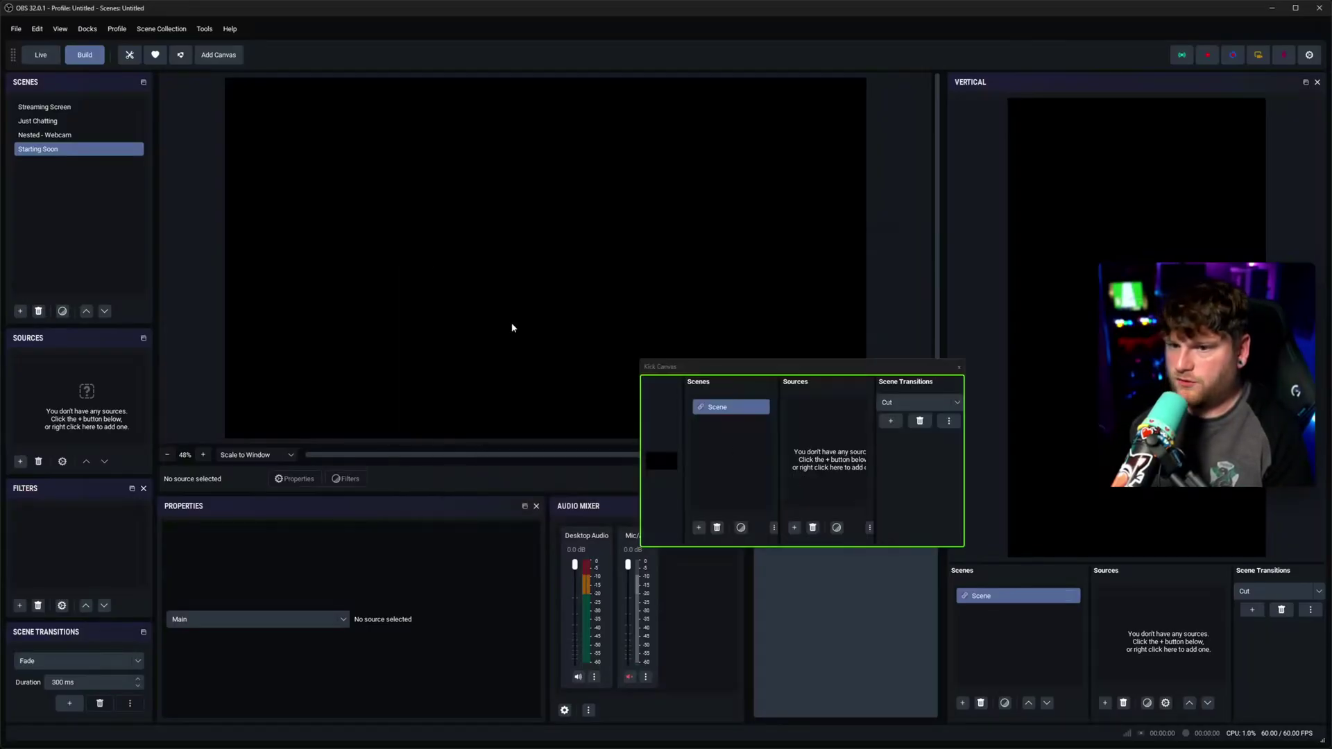
Move and enlarge the floating Kick Canvas window, widen its preview area and close the window.
drag(867, 371, 533, 241)
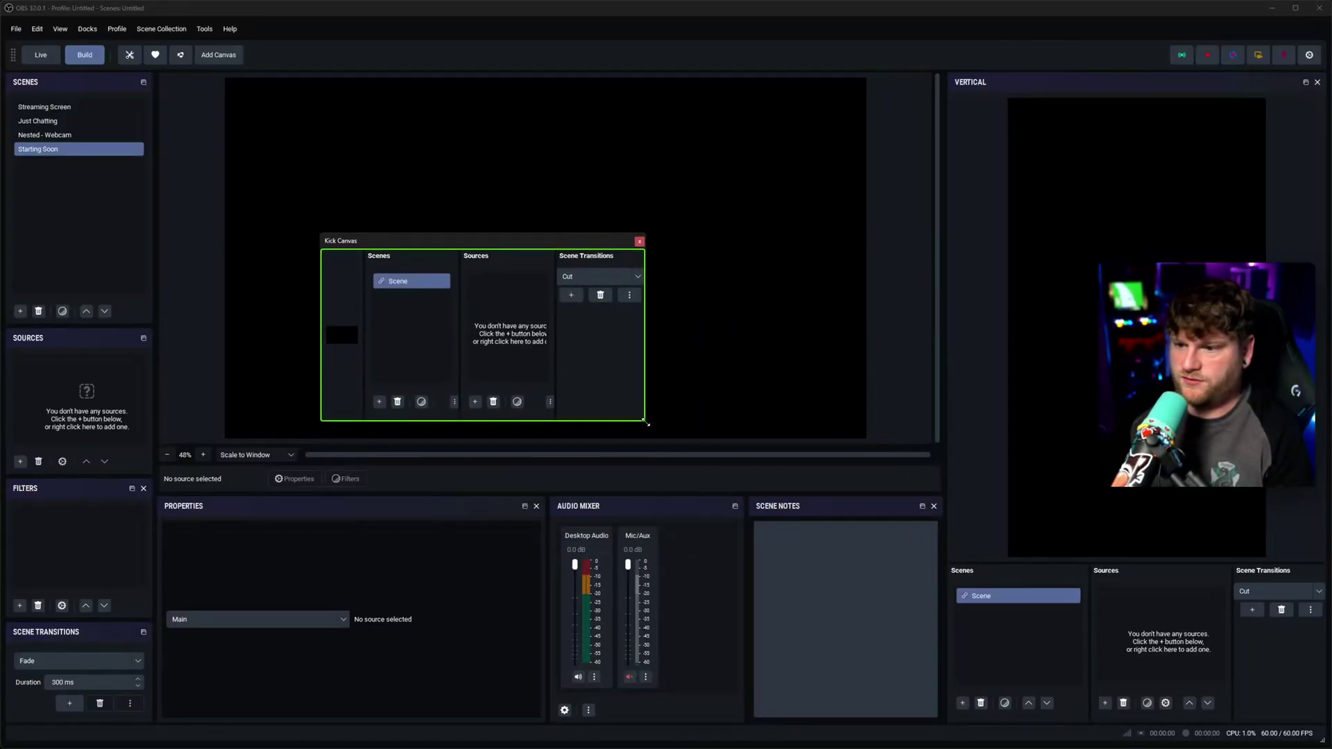
drag(647, 419, 993, 536)
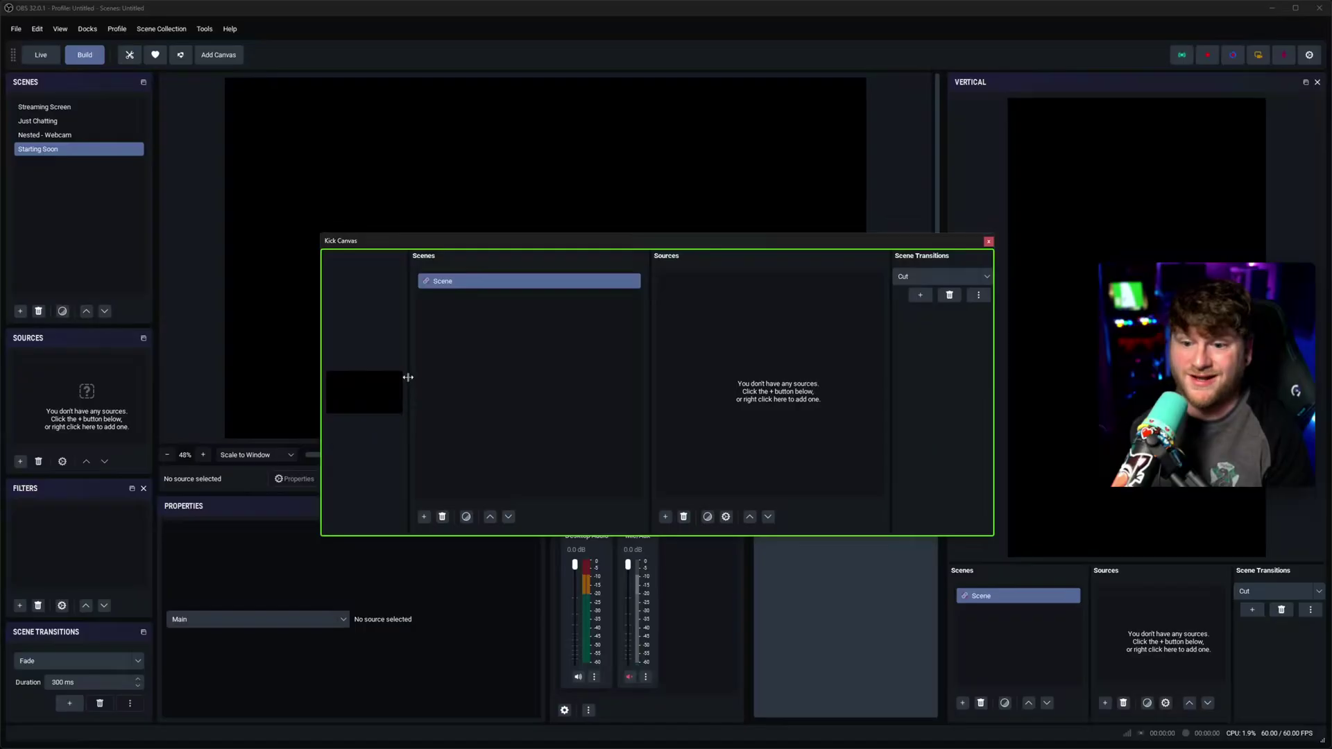
drag(409, 380, 768, 372)
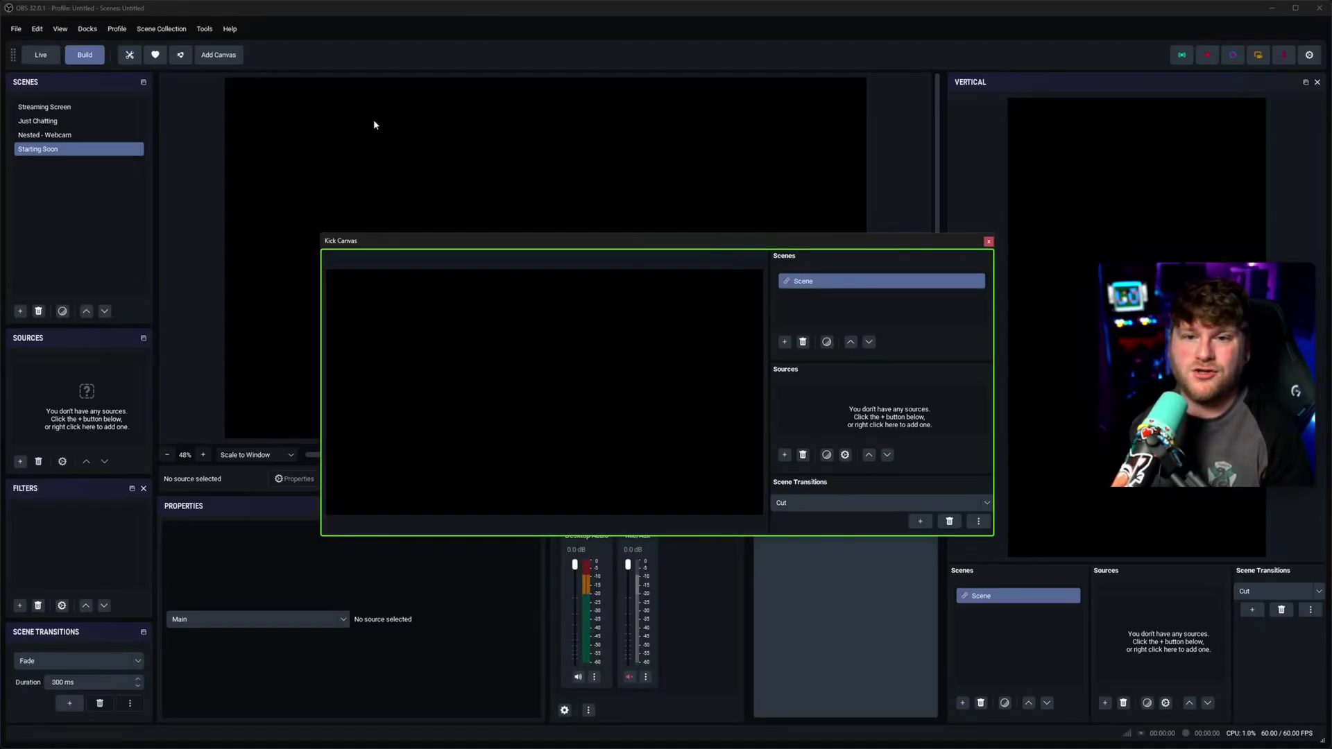
click(988, 241)
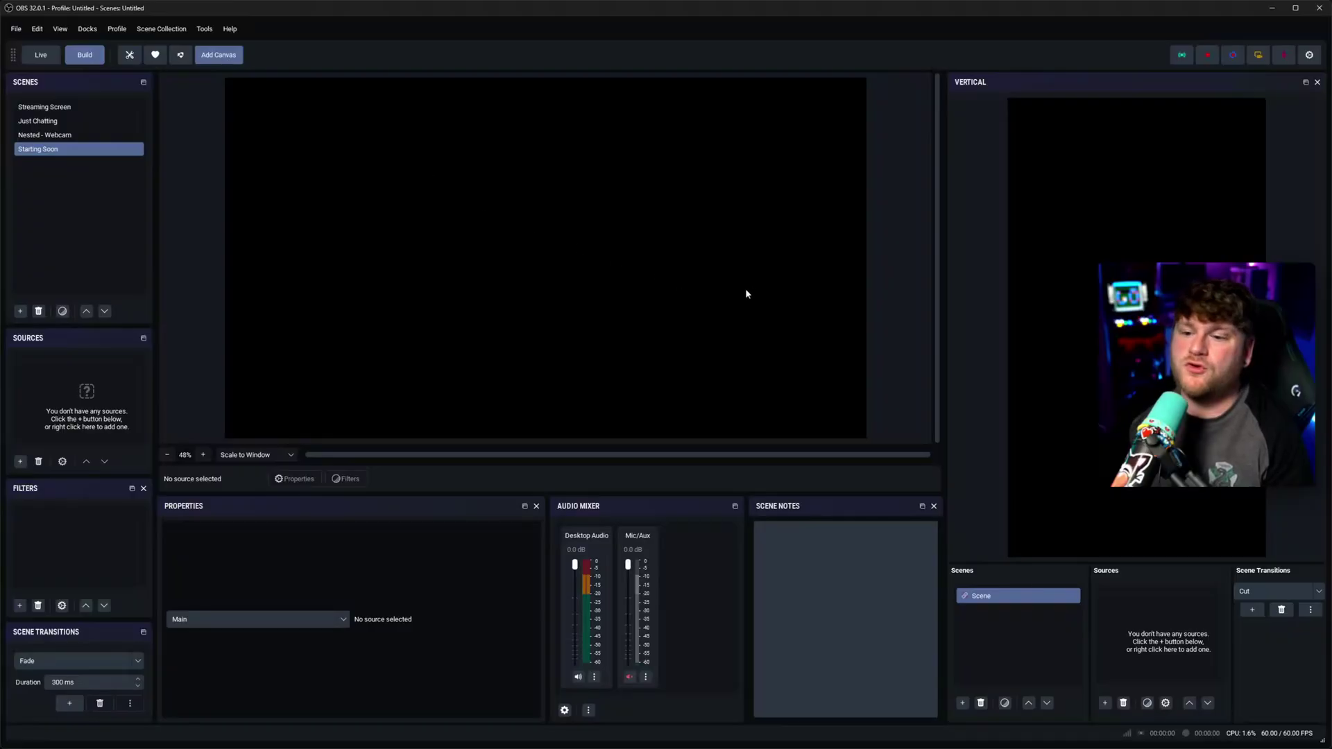
Change the Kick Canvas type to Clone Canvas and look through the sources that can be replaced.
click(617, 414)
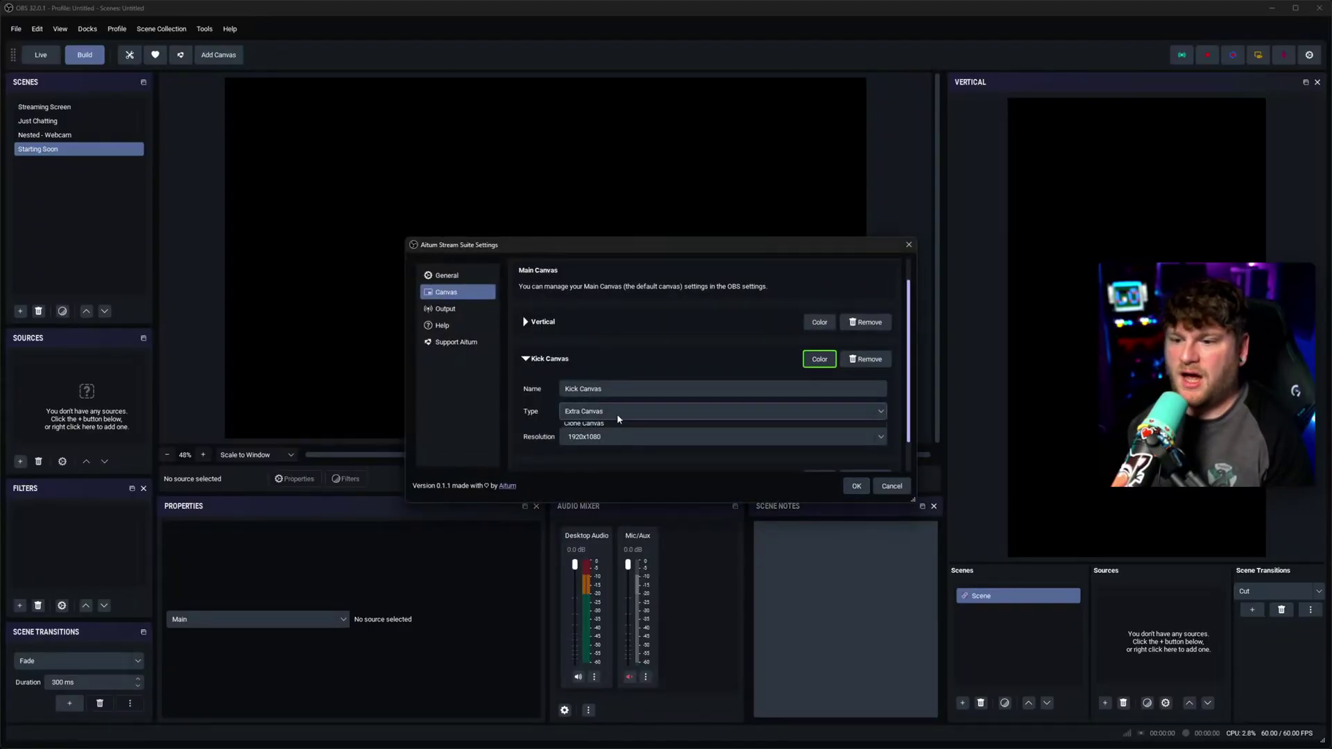
click(617, 432)
scroll(696, 408, down, 1)
click(722, 400)
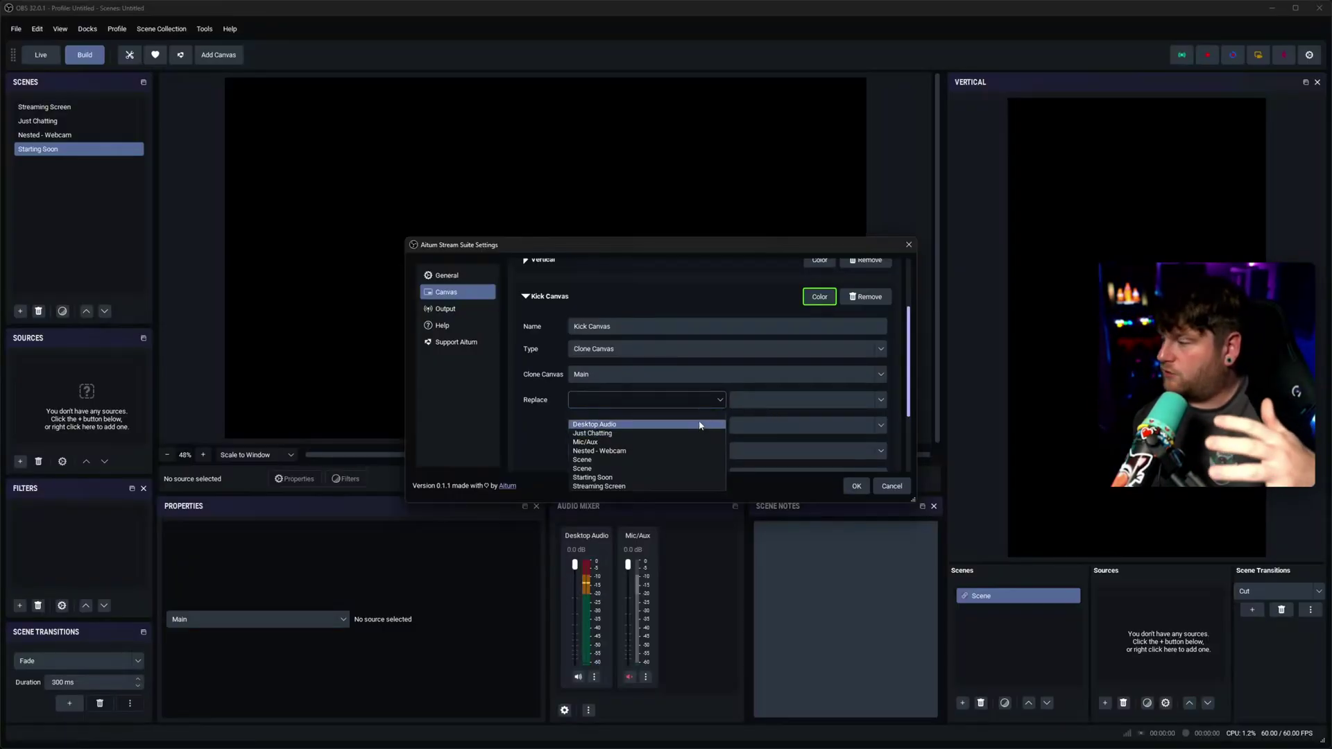
click(534, 420)
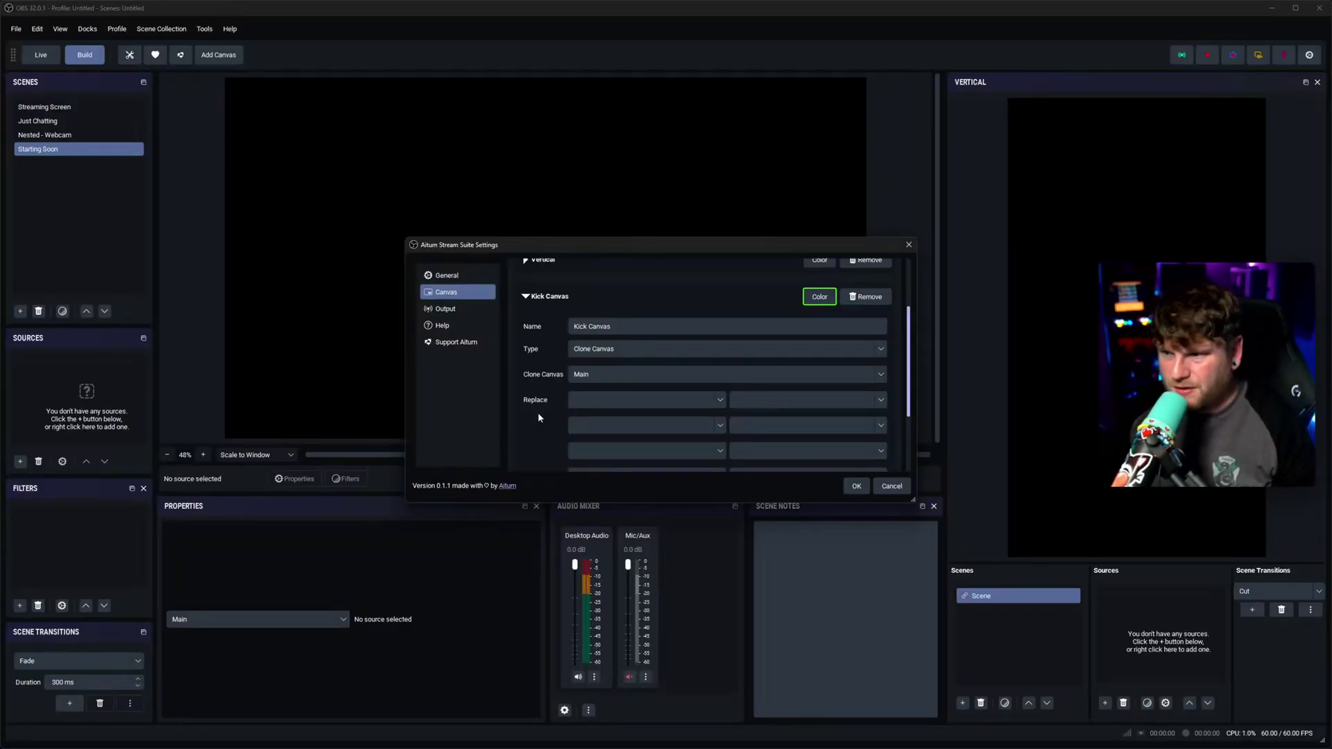
Try out the scene note "Test" on the Starting Soon scene and clear it again.
click(821, 538)
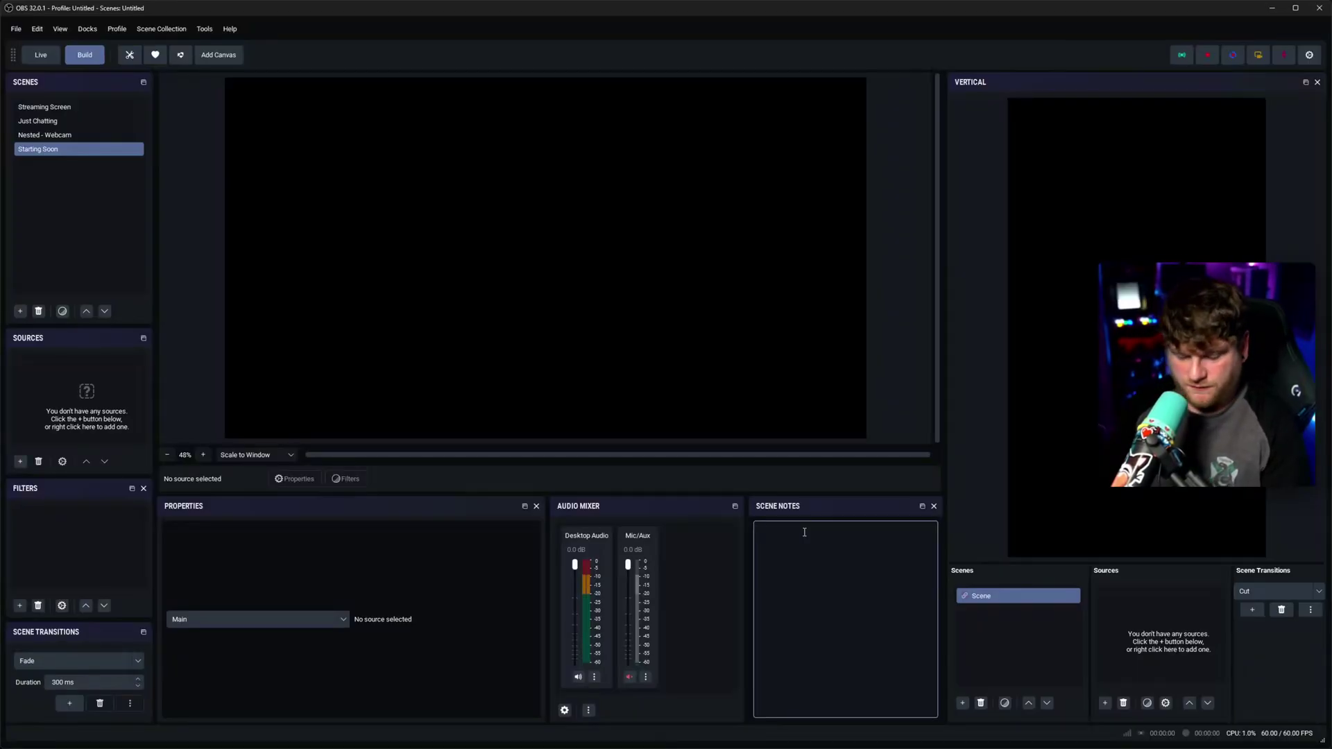
text(Test)
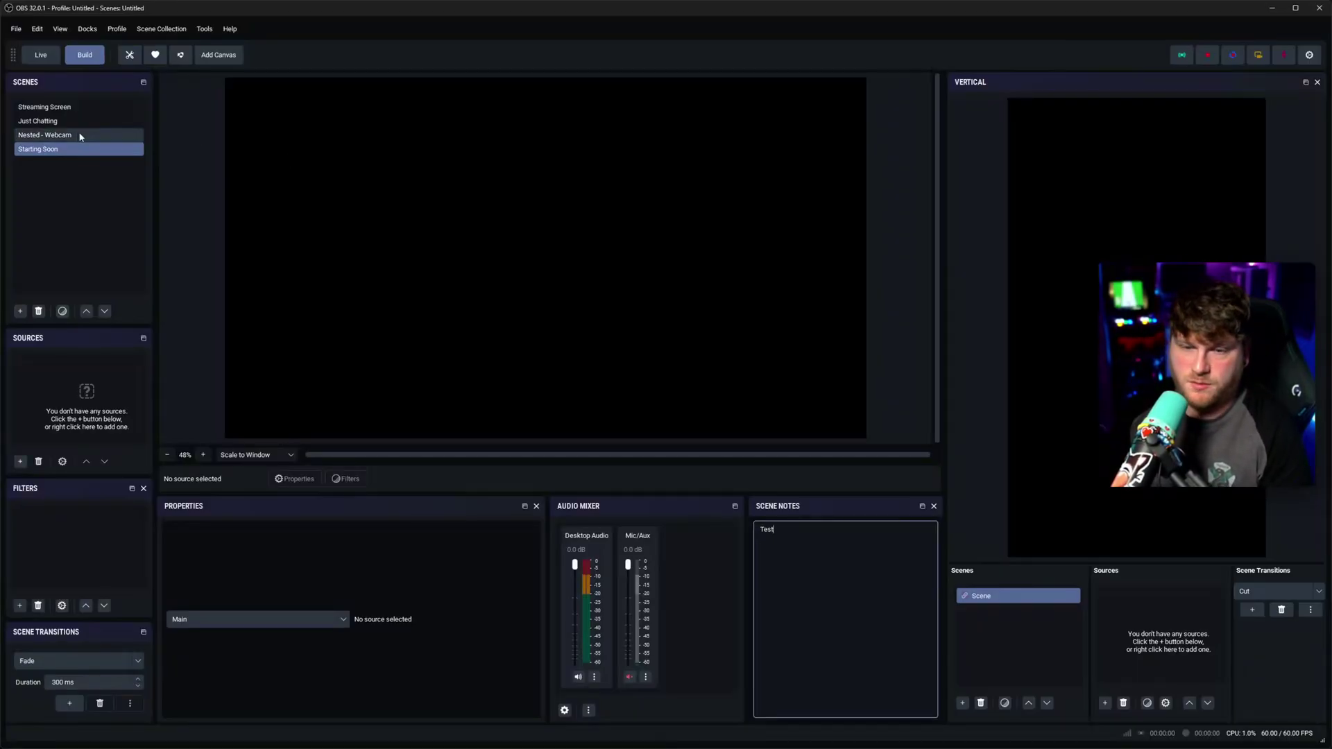
double_click(95, 153)
click(804, 536)
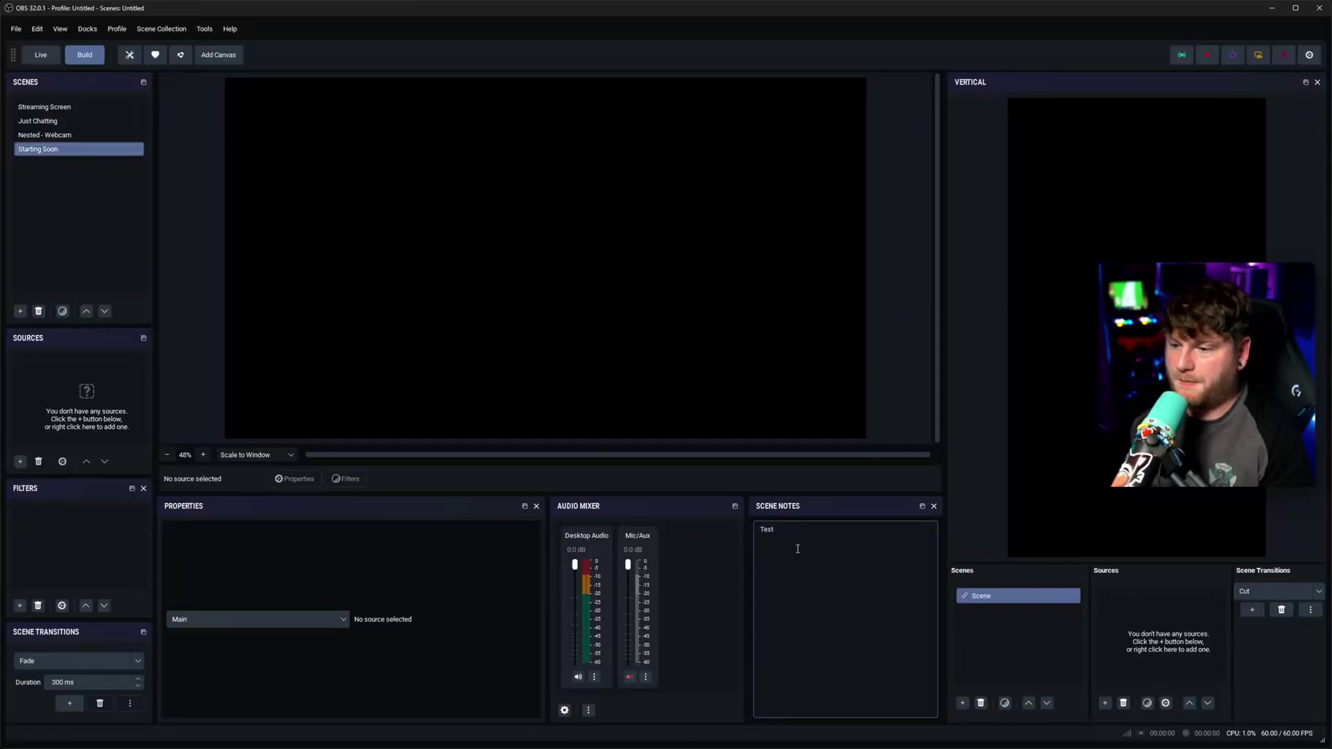
key(ctrl+a)
key(BackSpace)
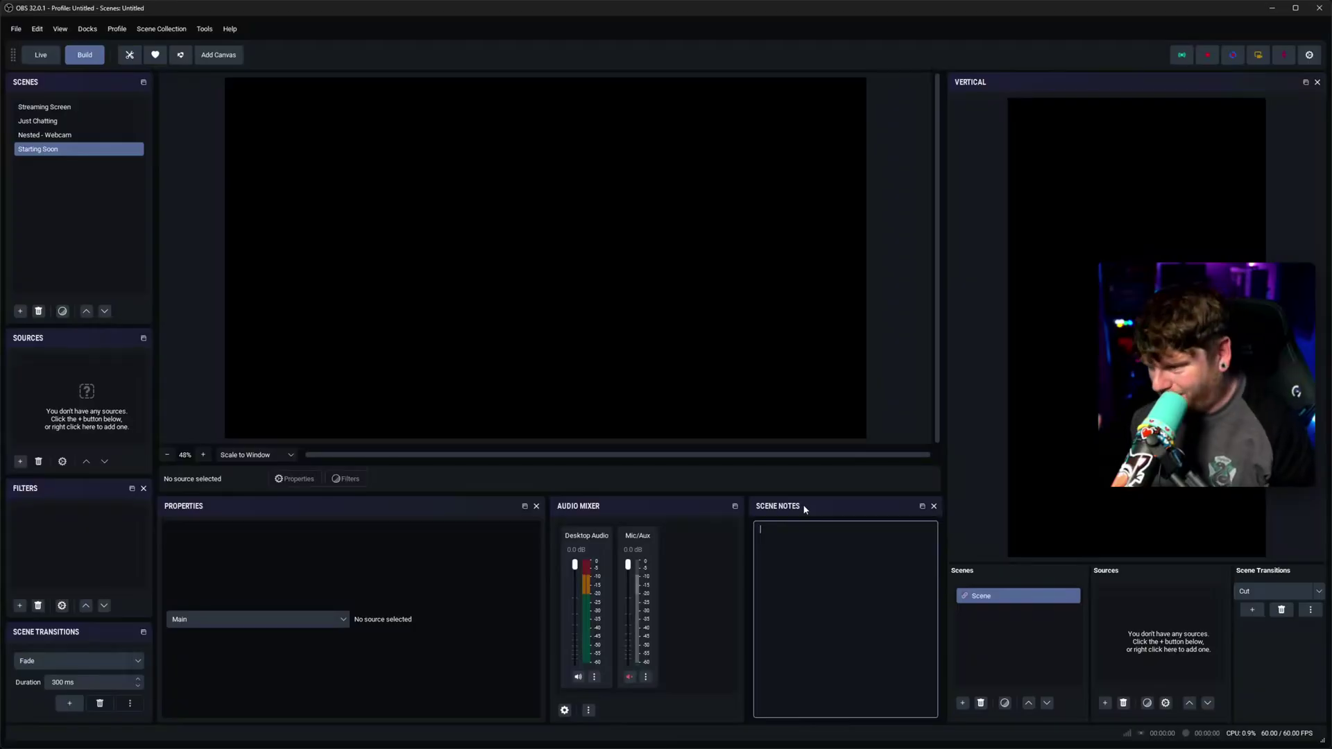
In the Live layout, add the Streaming Screen, Just Chatting and Starting Soon scenes to Live Scenes.
click(43, 56)
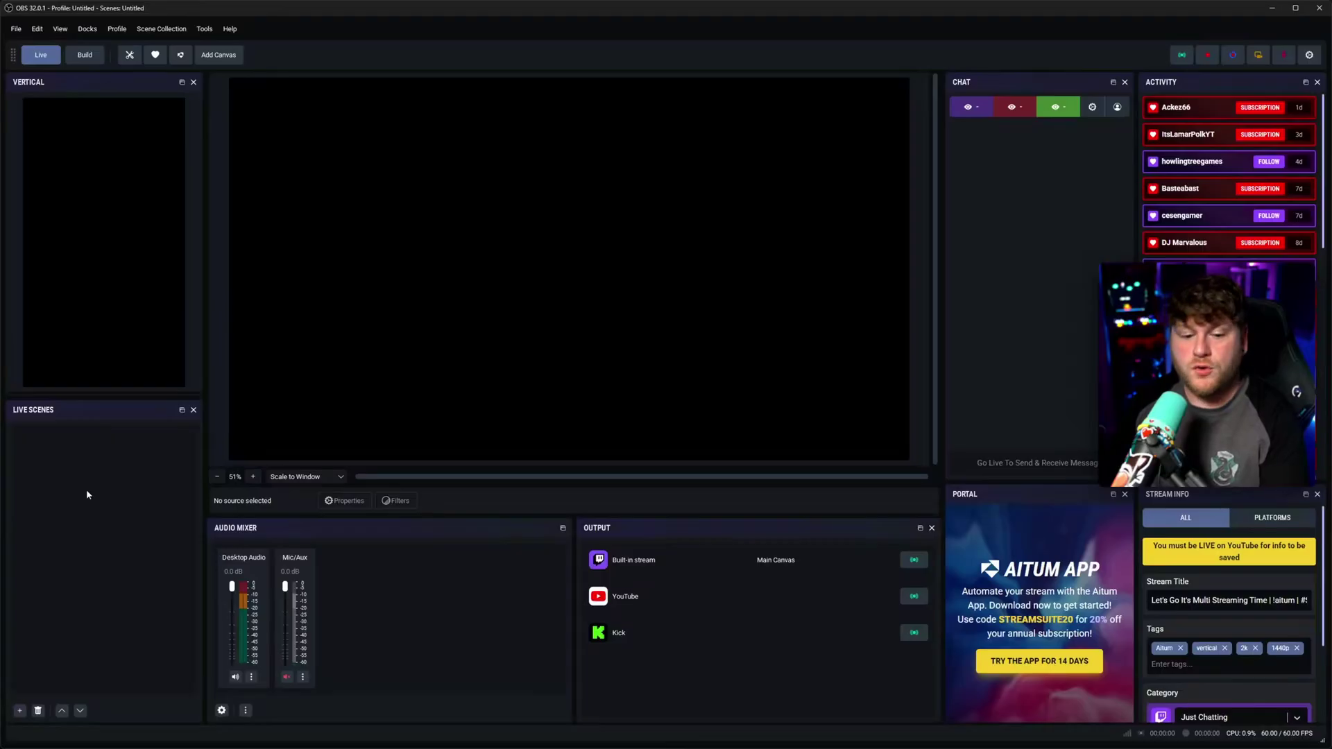
click(20, 710)
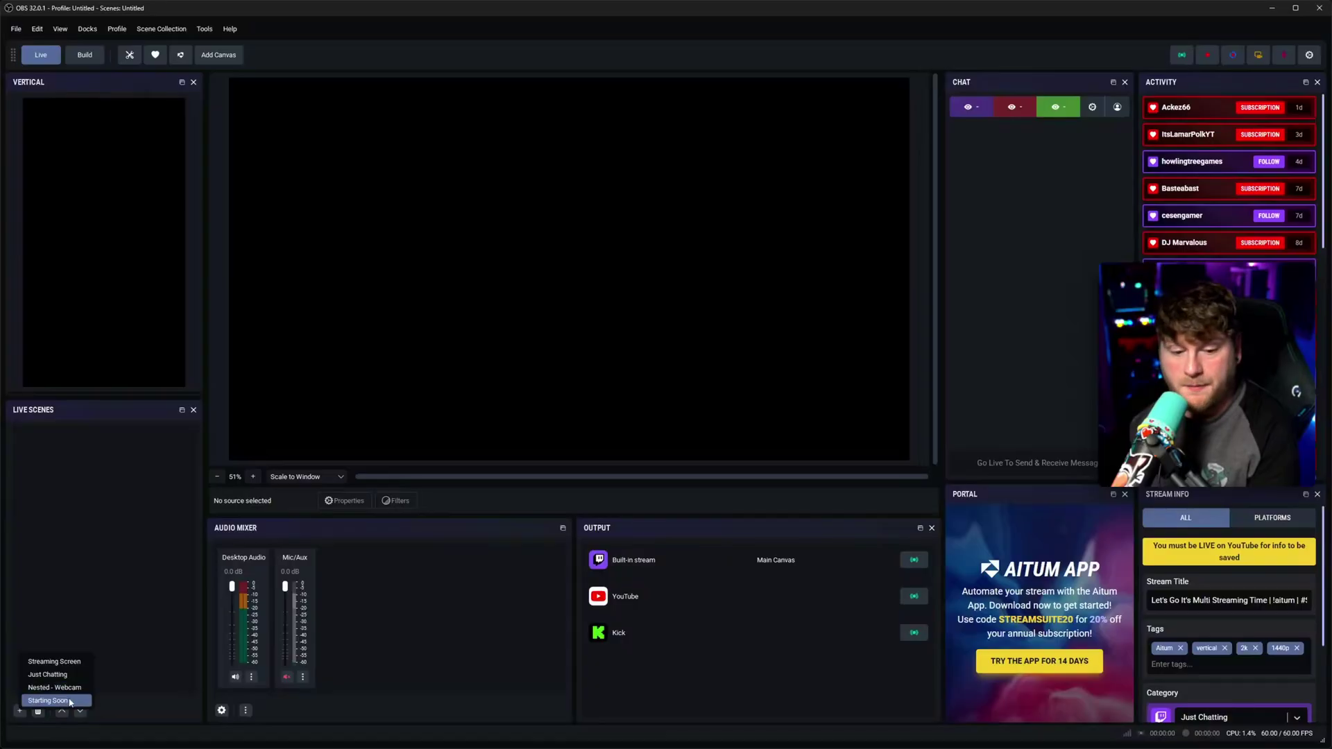
click(61, 665)
click(19, 710)
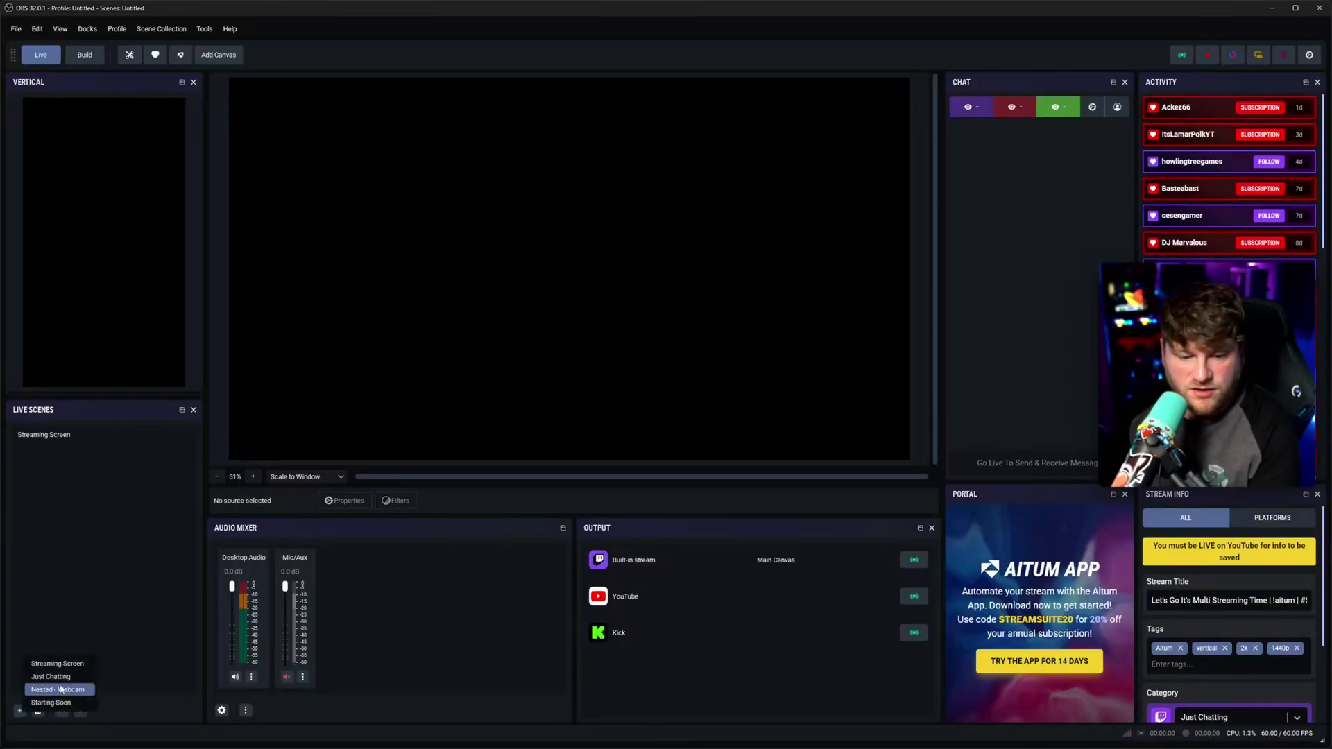
click(52, 689)
click(19, 711)
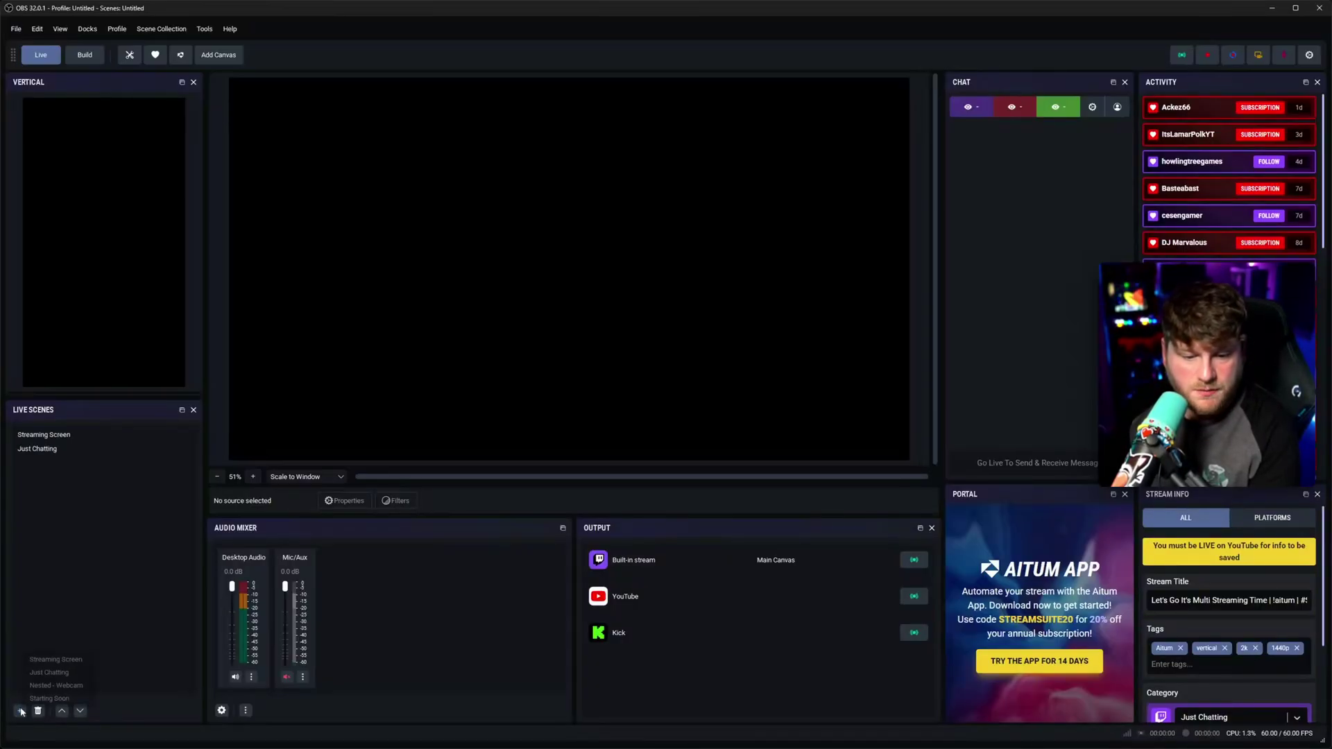
click(68, 699)
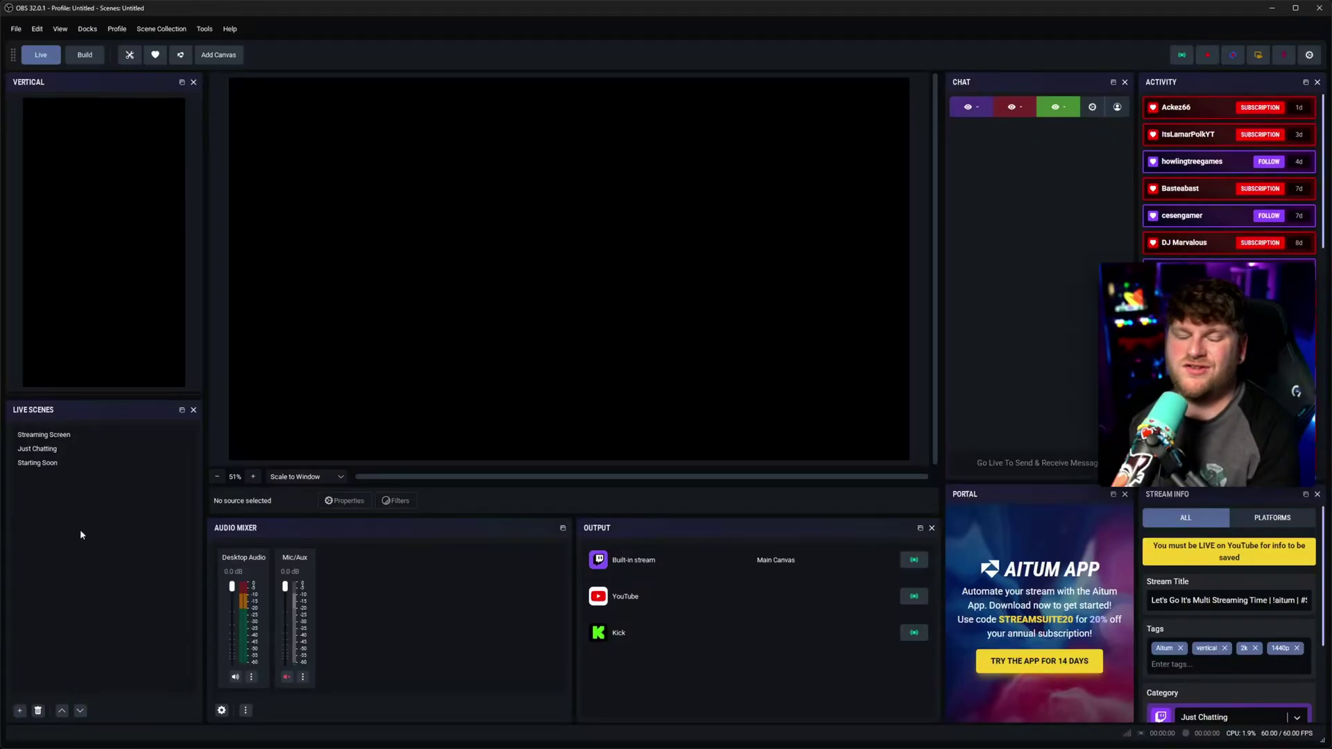
Cycle through the Streaming Screen, Just Chatting and Starting Soon live scenes, ending on Streaming Screen.
click(74, 436)
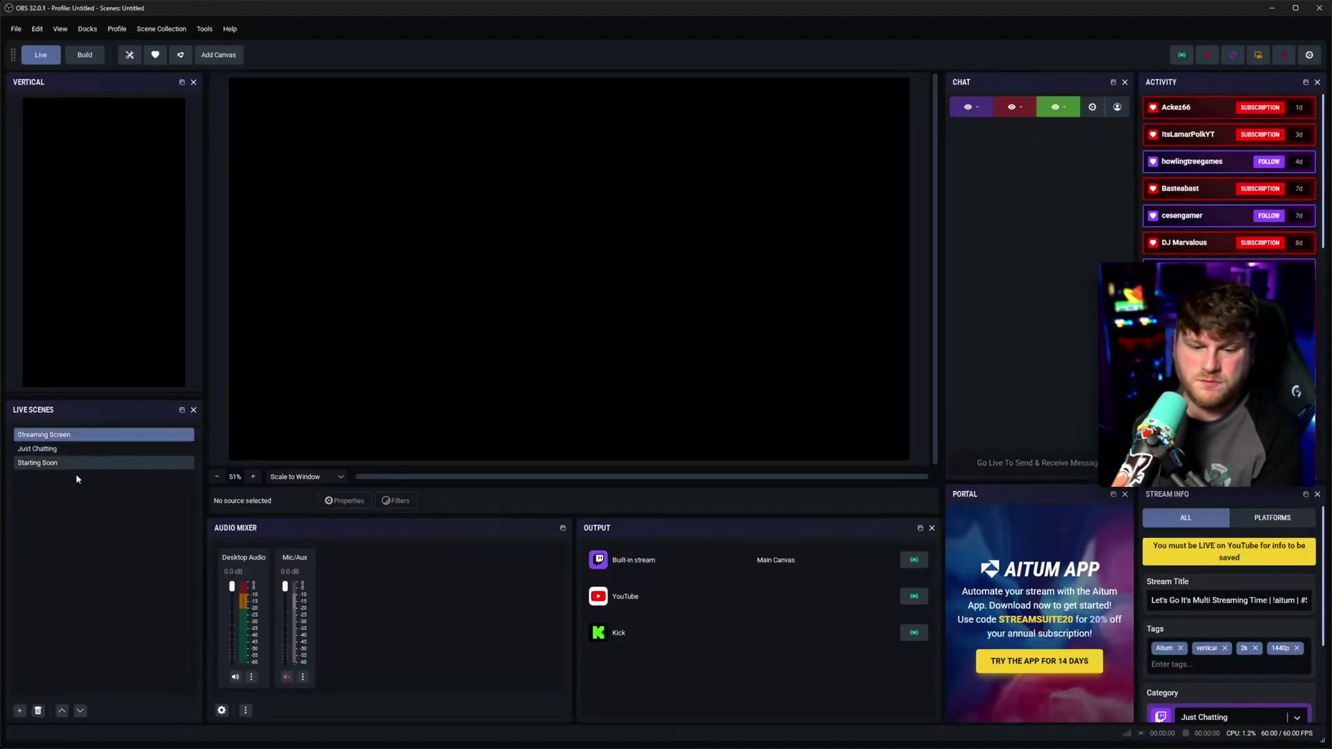
click(61, 449)
click(58, 463)
click(56, 434)
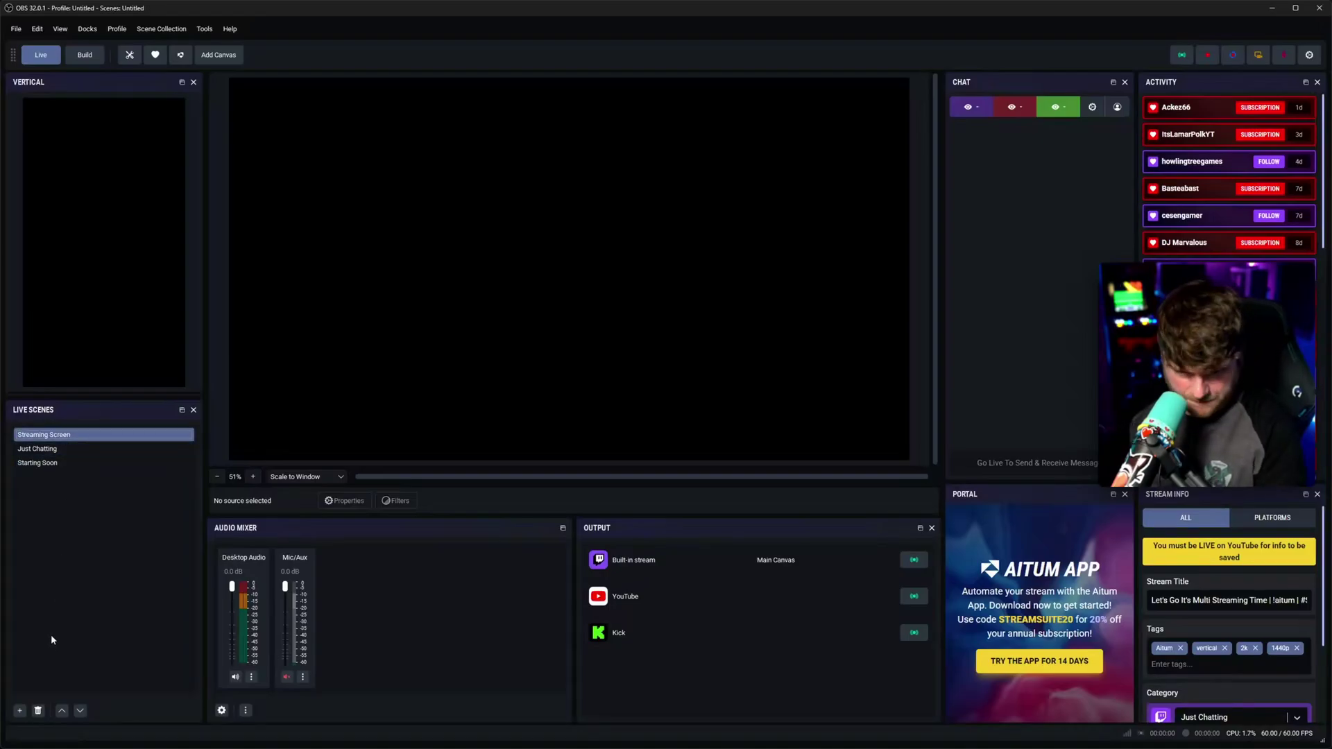
Visit the Build layout, and in the Live layout switch the live scene to Just Chatting.
click(85, 56)
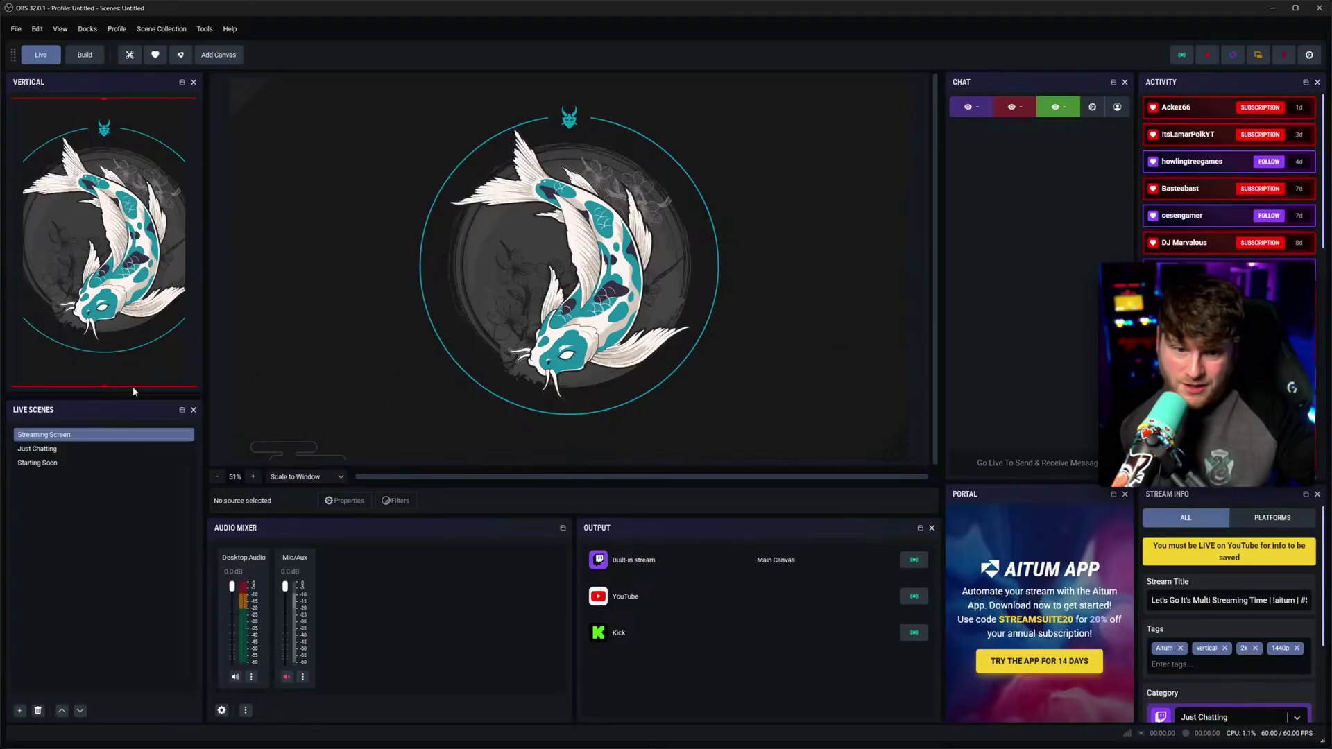
click(75, 448)
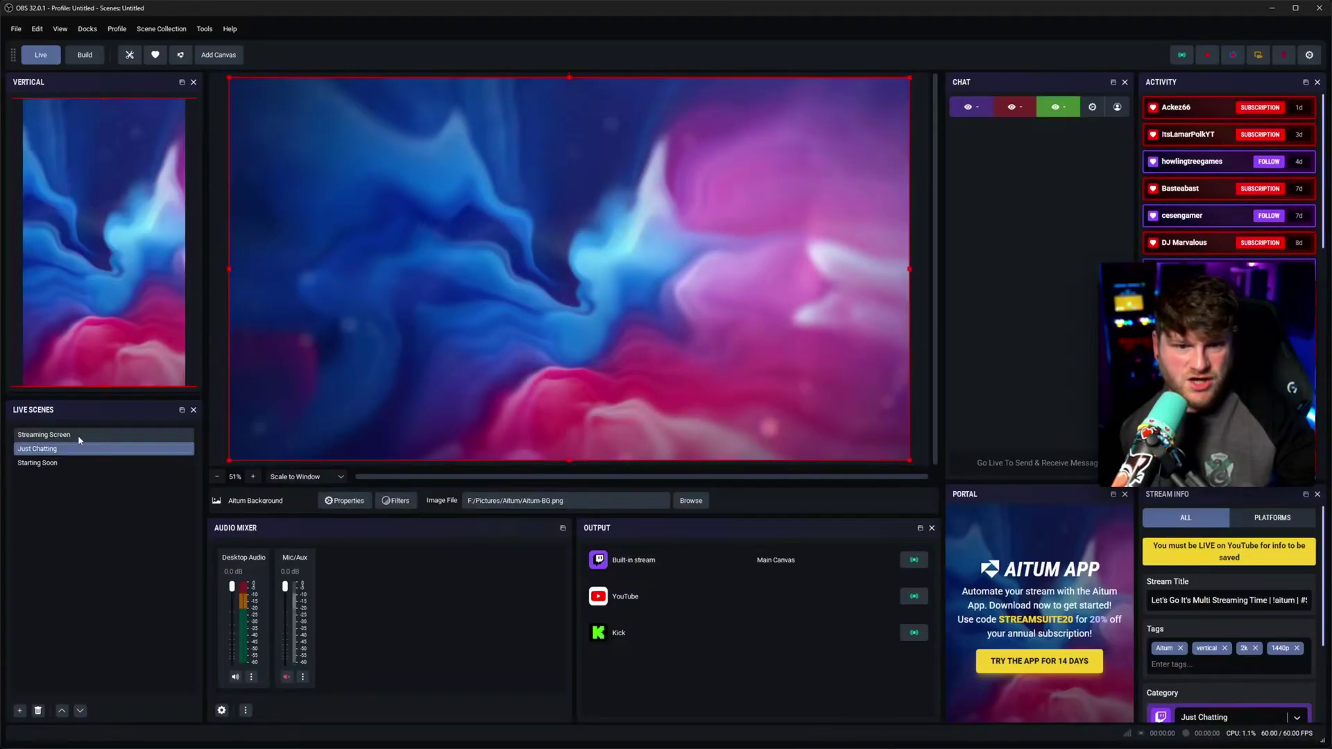
Switch the live scene to Streaming Screen and back to Just Chatting.
click(78, 437)
click(75, 448)
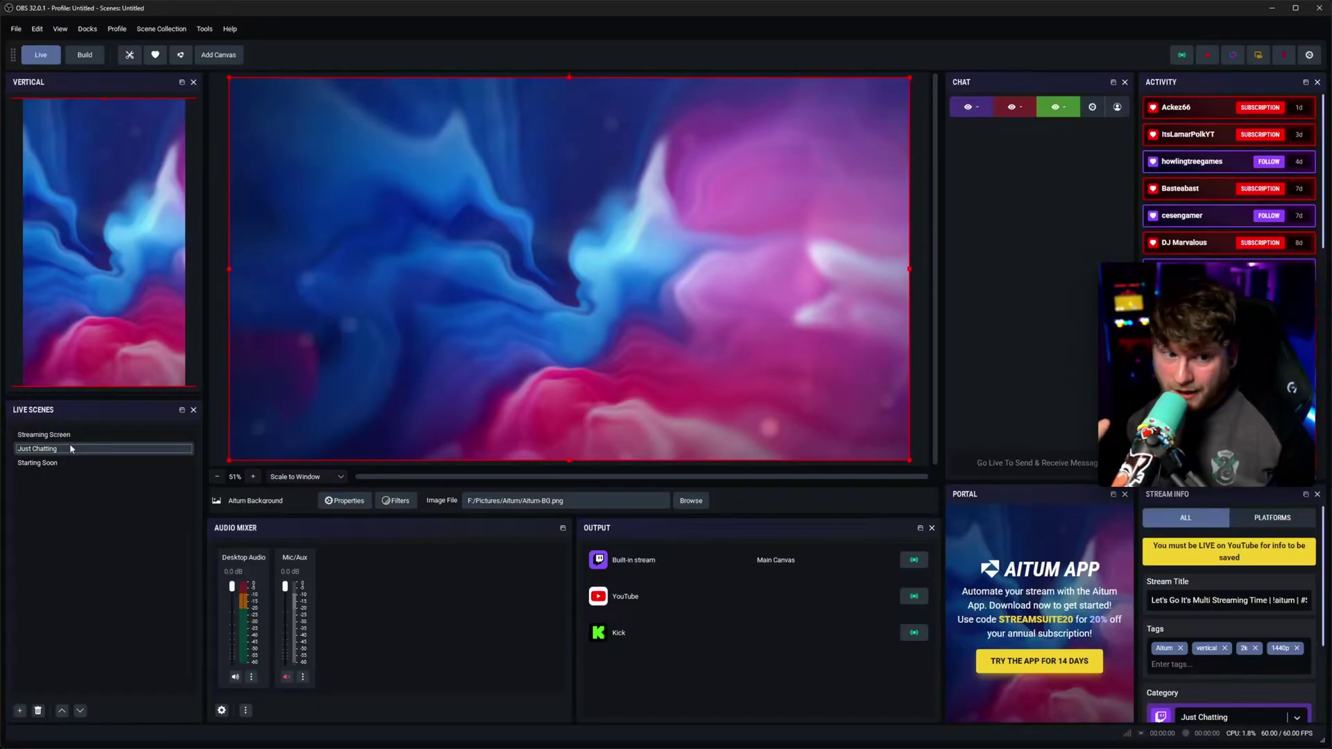
click(70, 444)
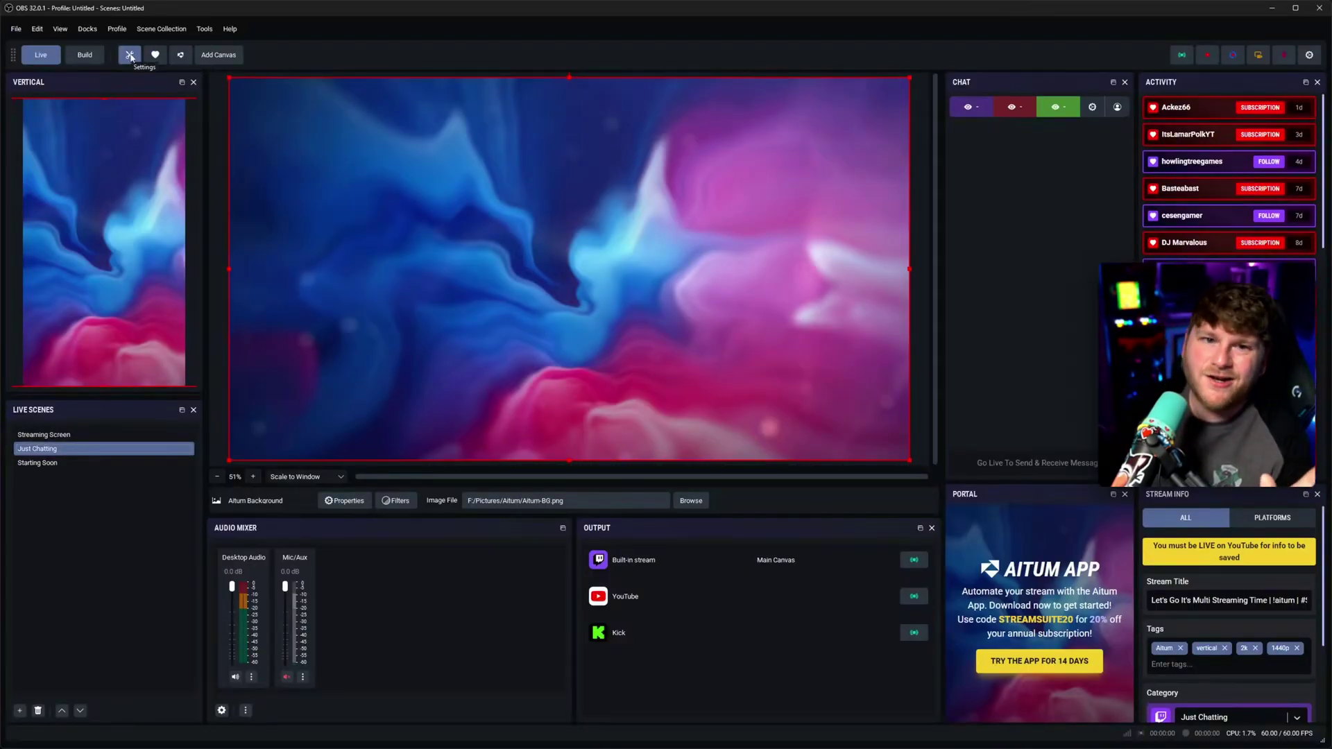
Open the Aitum Stream Suite output settings and view the form for adding a Kick stream output without creating one.
click(130, 56)
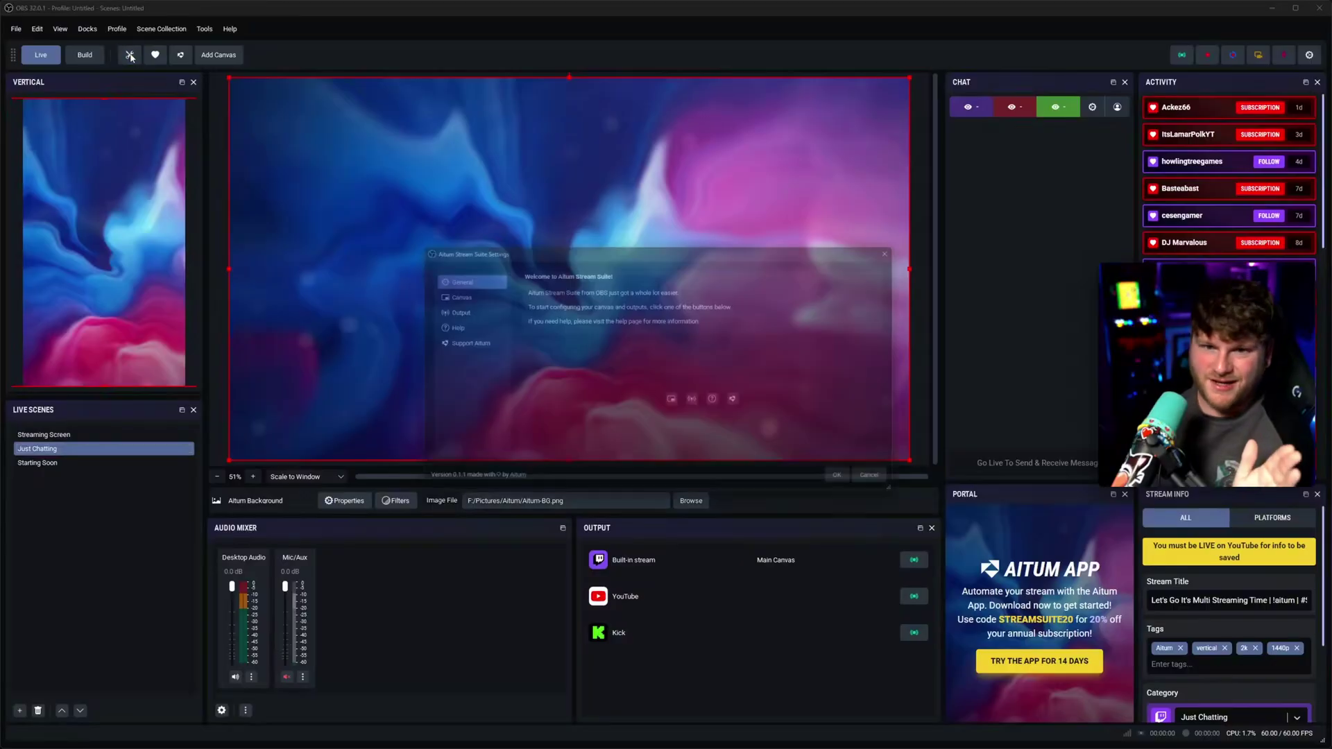
click(474, 309)
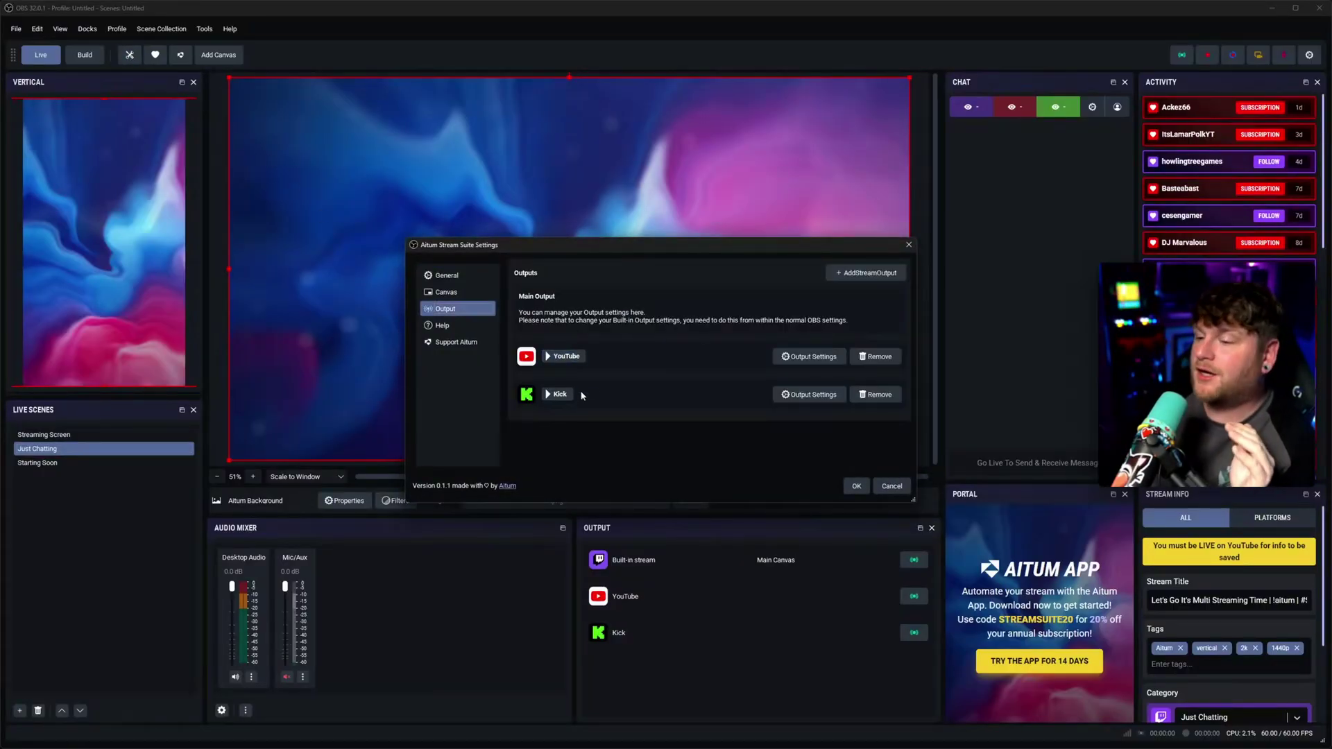
click(872, 274)
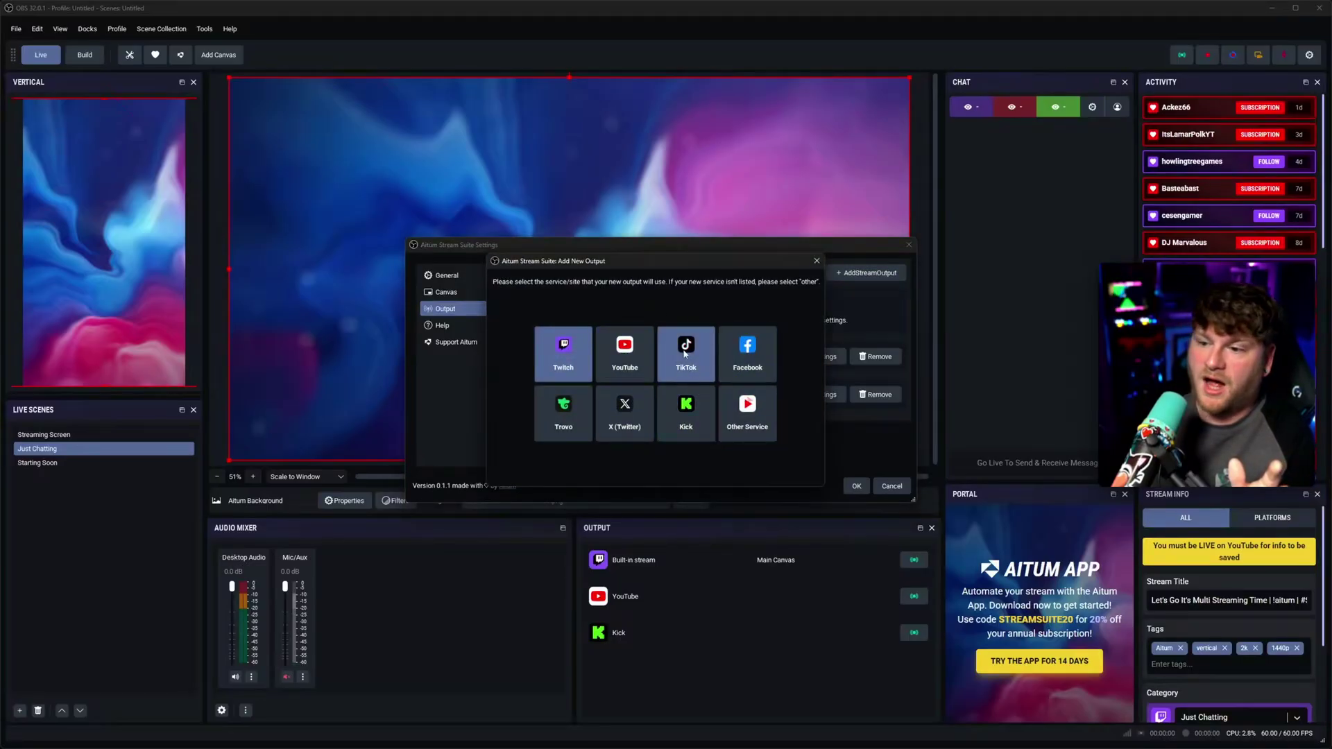
click(685, 410)
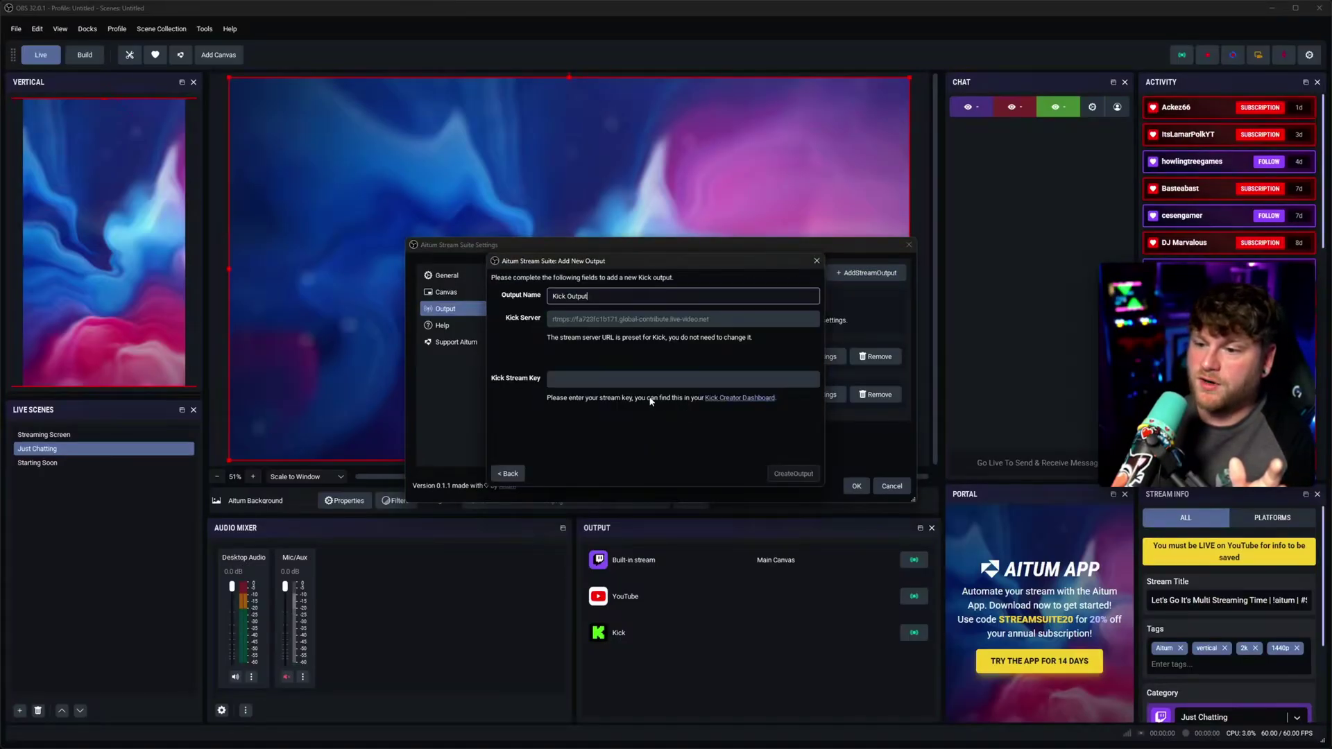
click(817, 262)
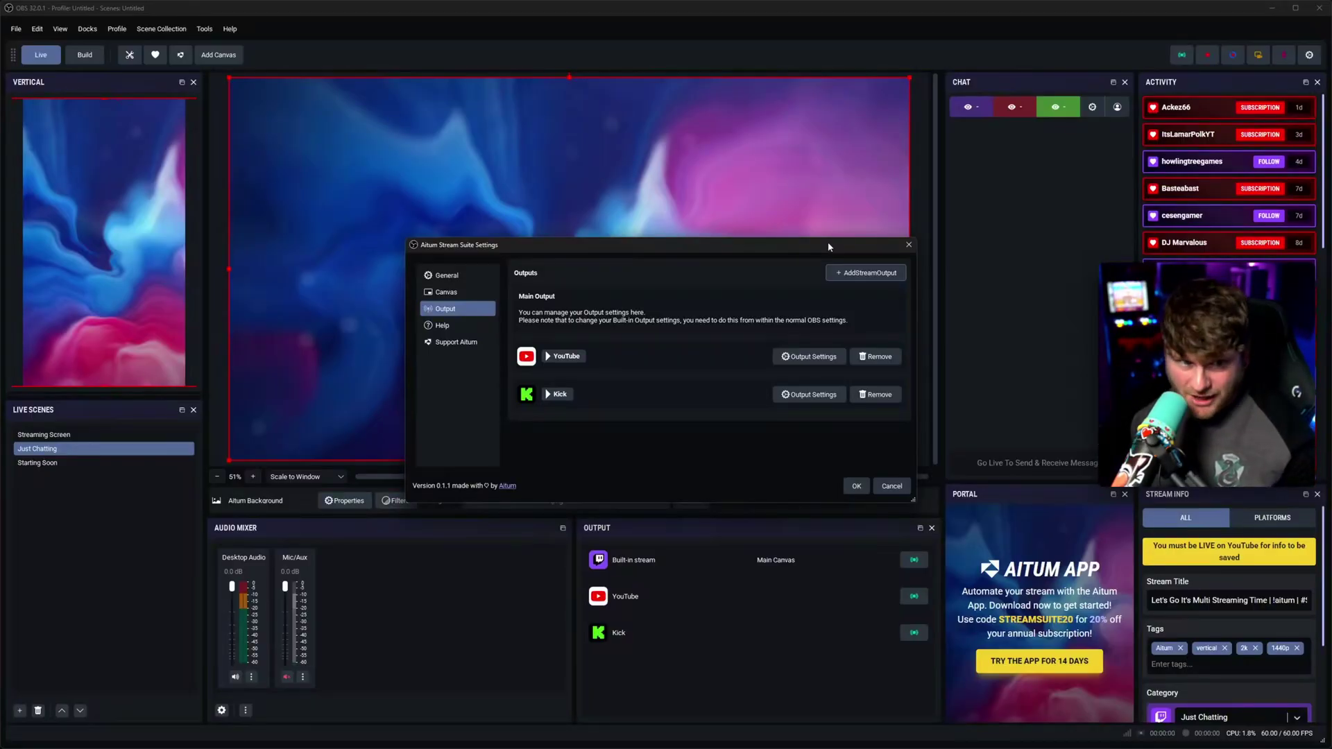
Assign the existing Kick output to the Kick Canvas and confirm the output settings.
click(555, 394)
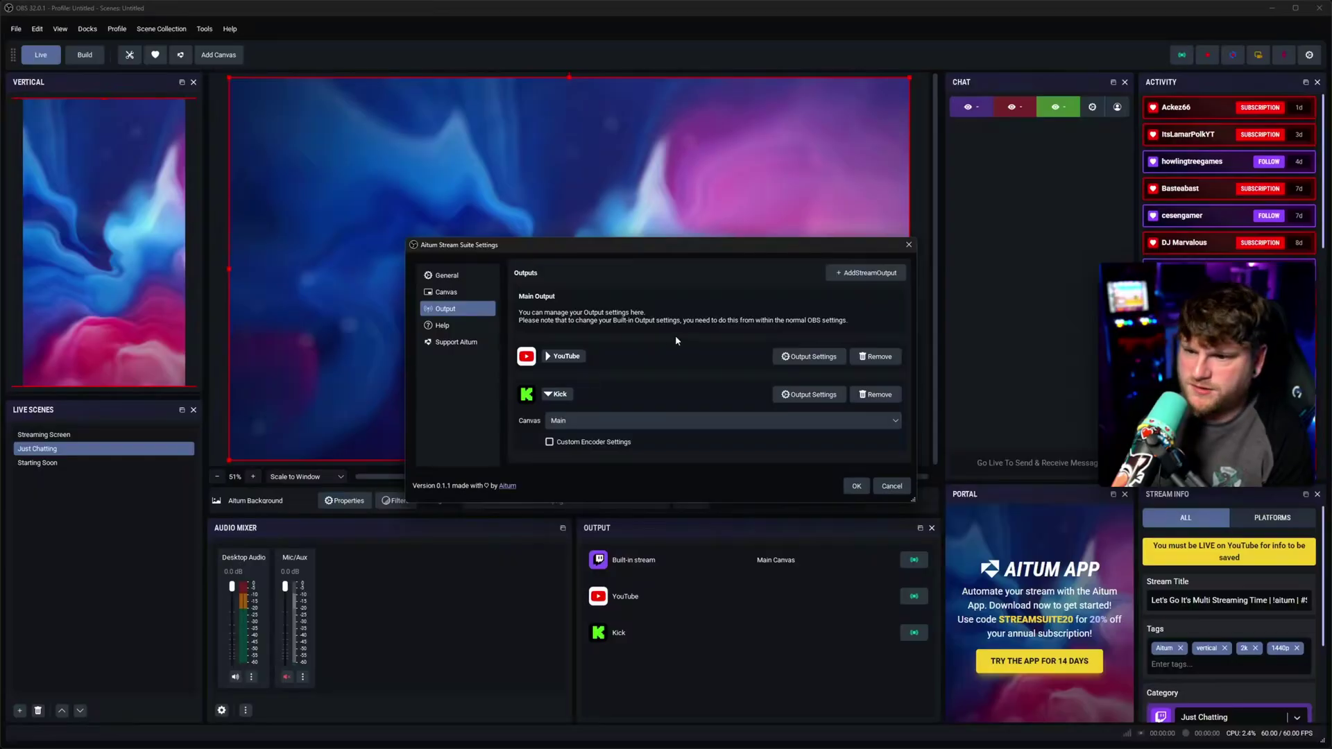
click(580, 421)
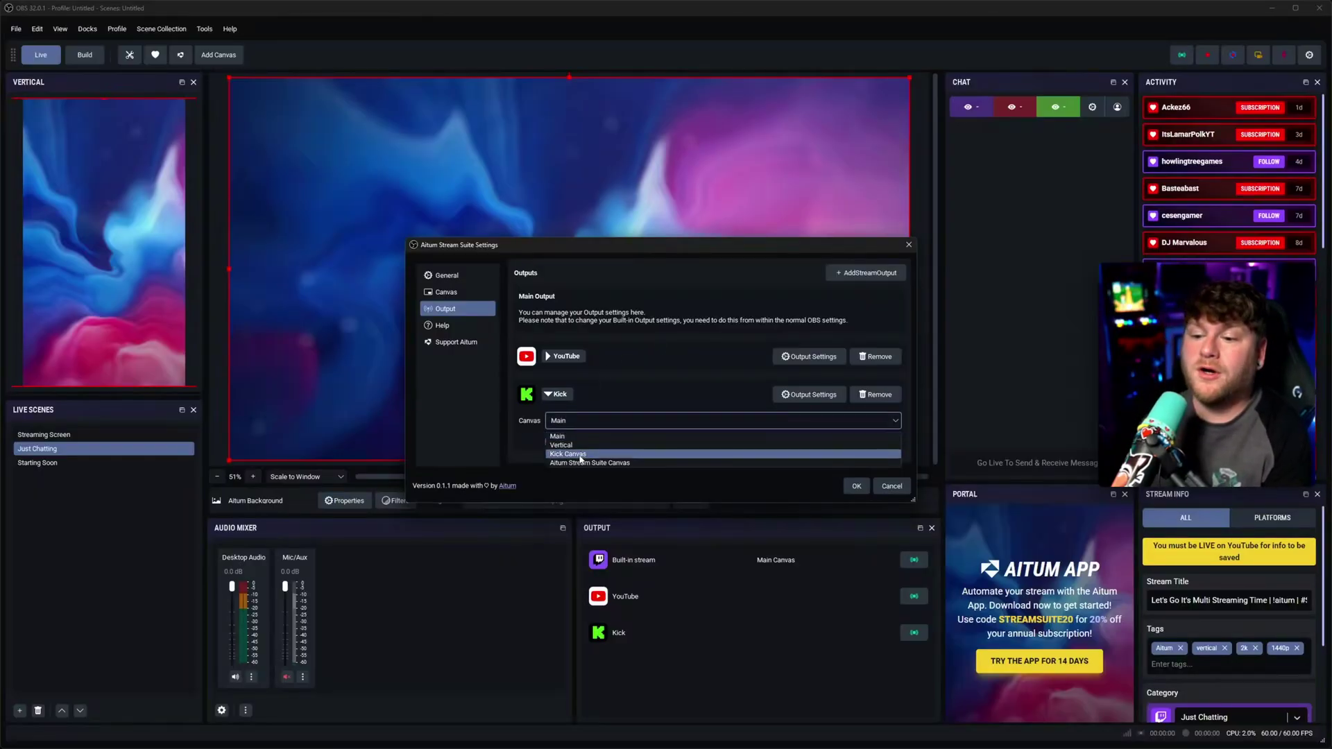
click(580, 455)
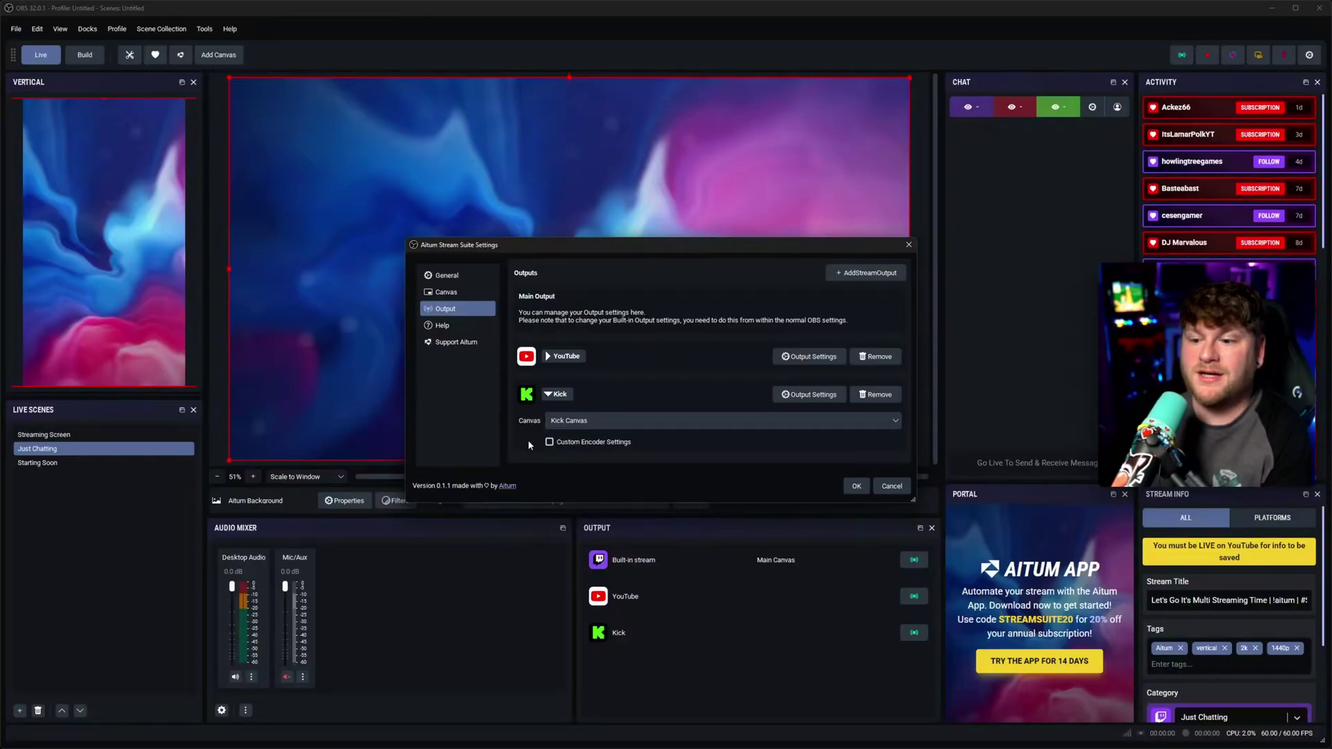
click(855, 486)
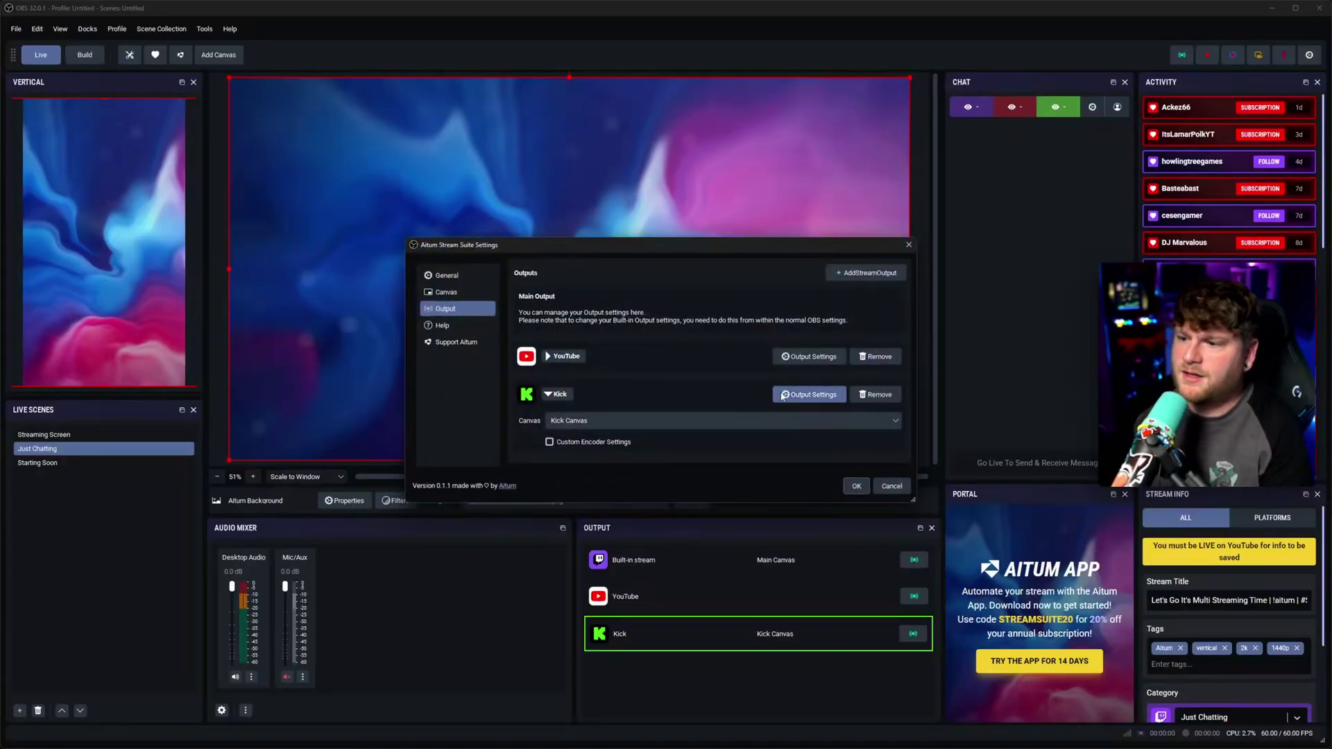
Assign the YouTube output to the Vertical canvas.
click(551, 358)
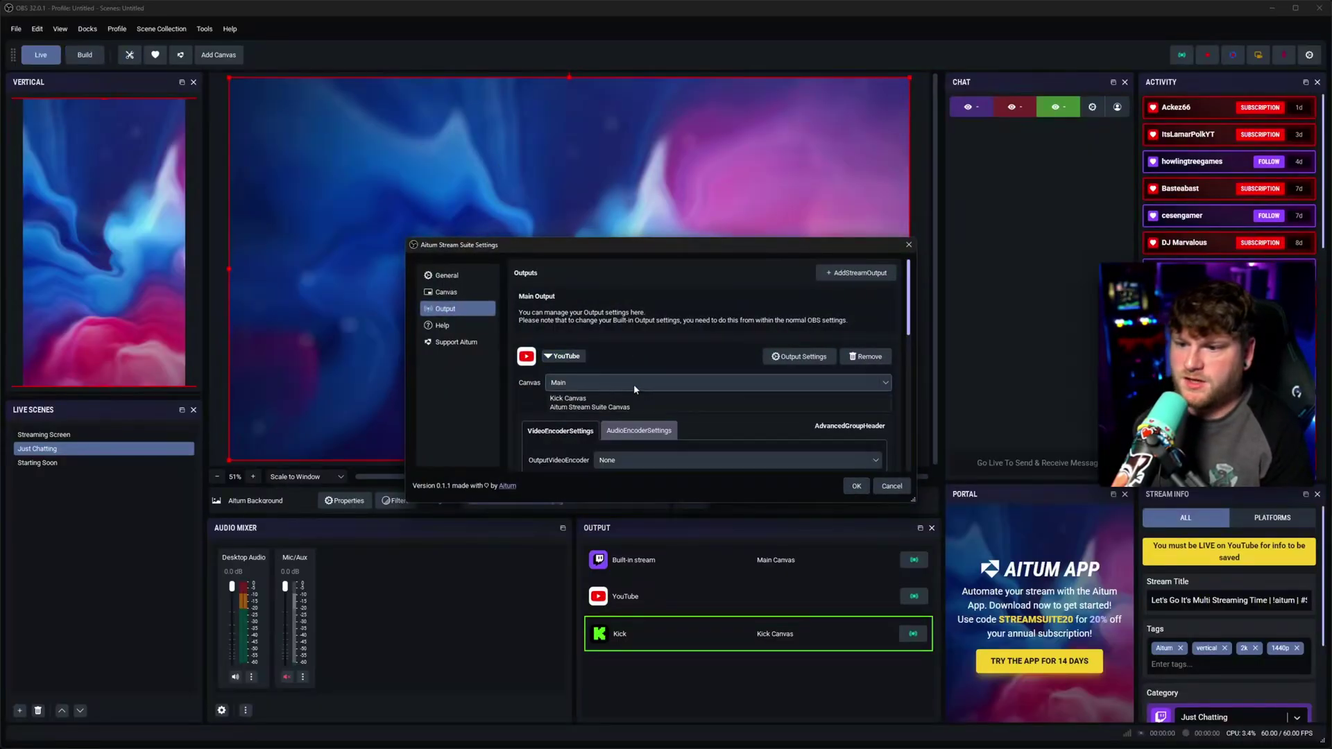
click(634, 385)
click(562, 410)
click(550, 404)
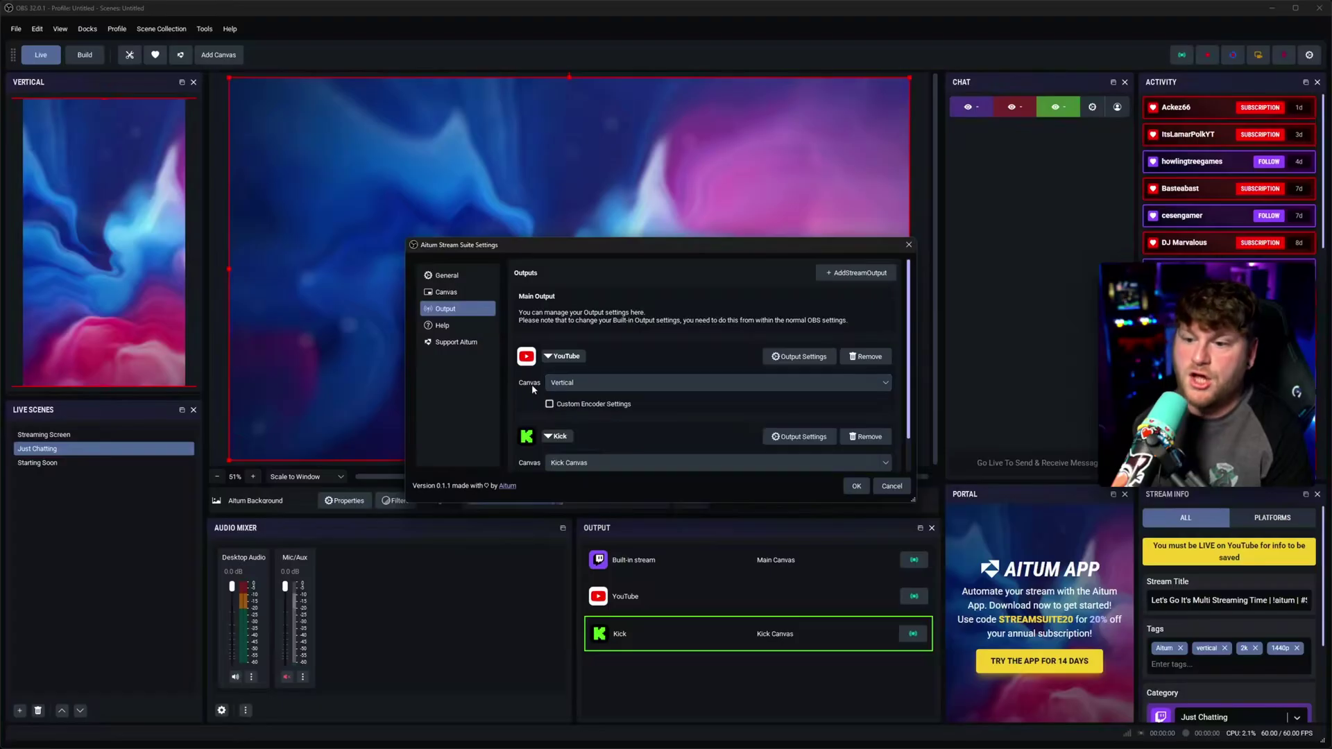
Preview the YouTube output's custom encoder settings, turn them off again and confirm the output settings.
scroll(531, 386, down, 1)
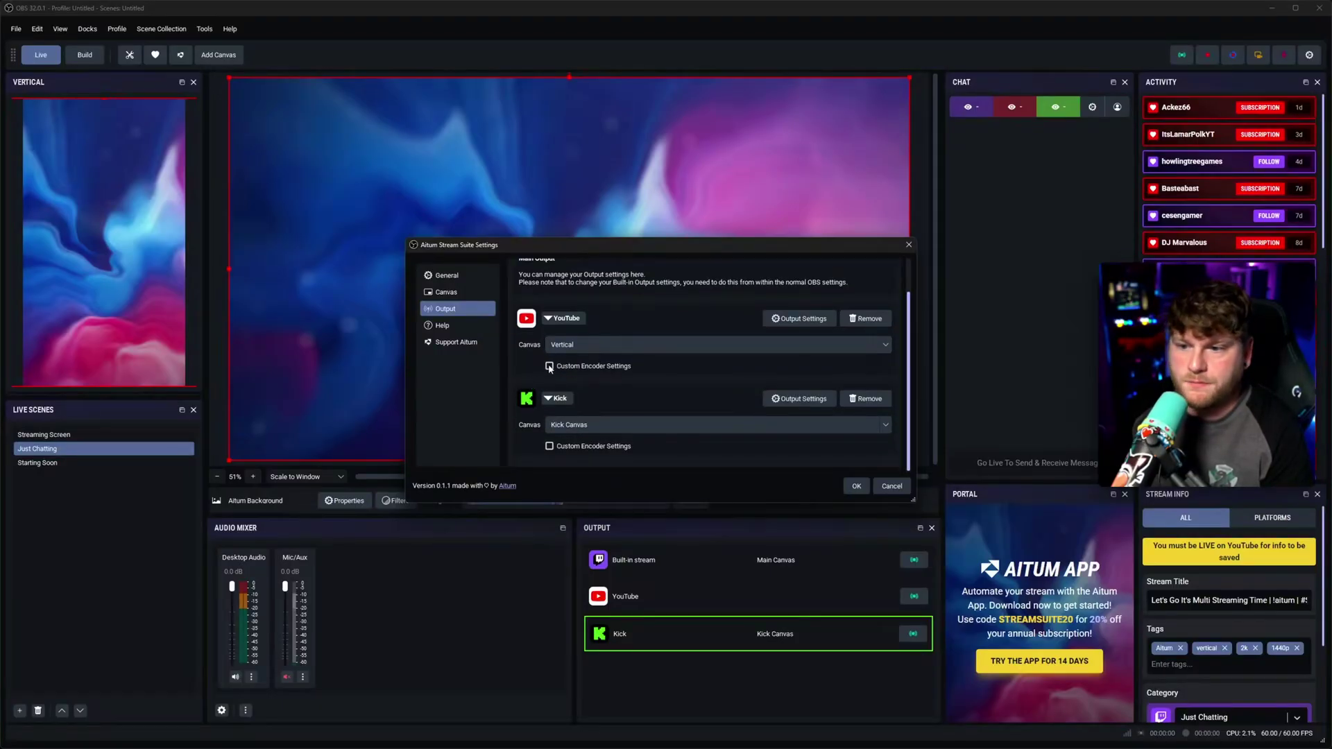
click(549, 366)
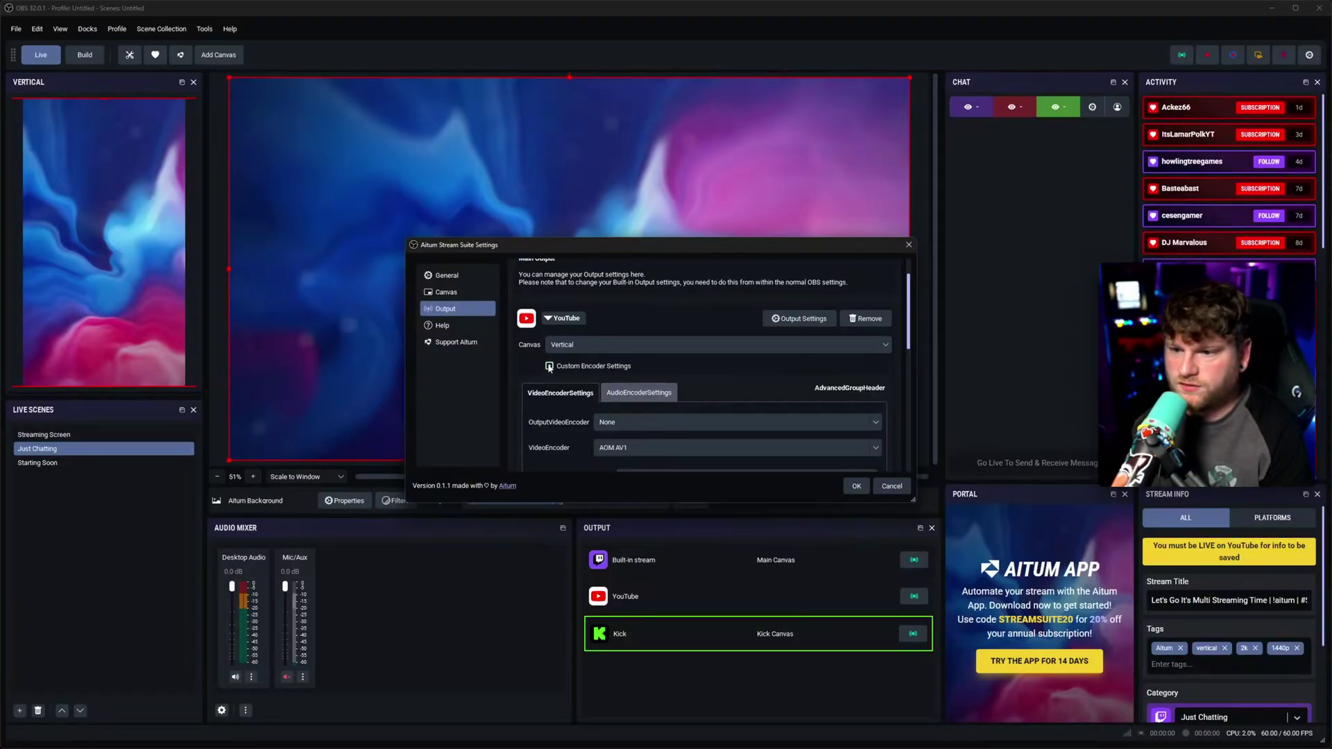
click(549, 366)
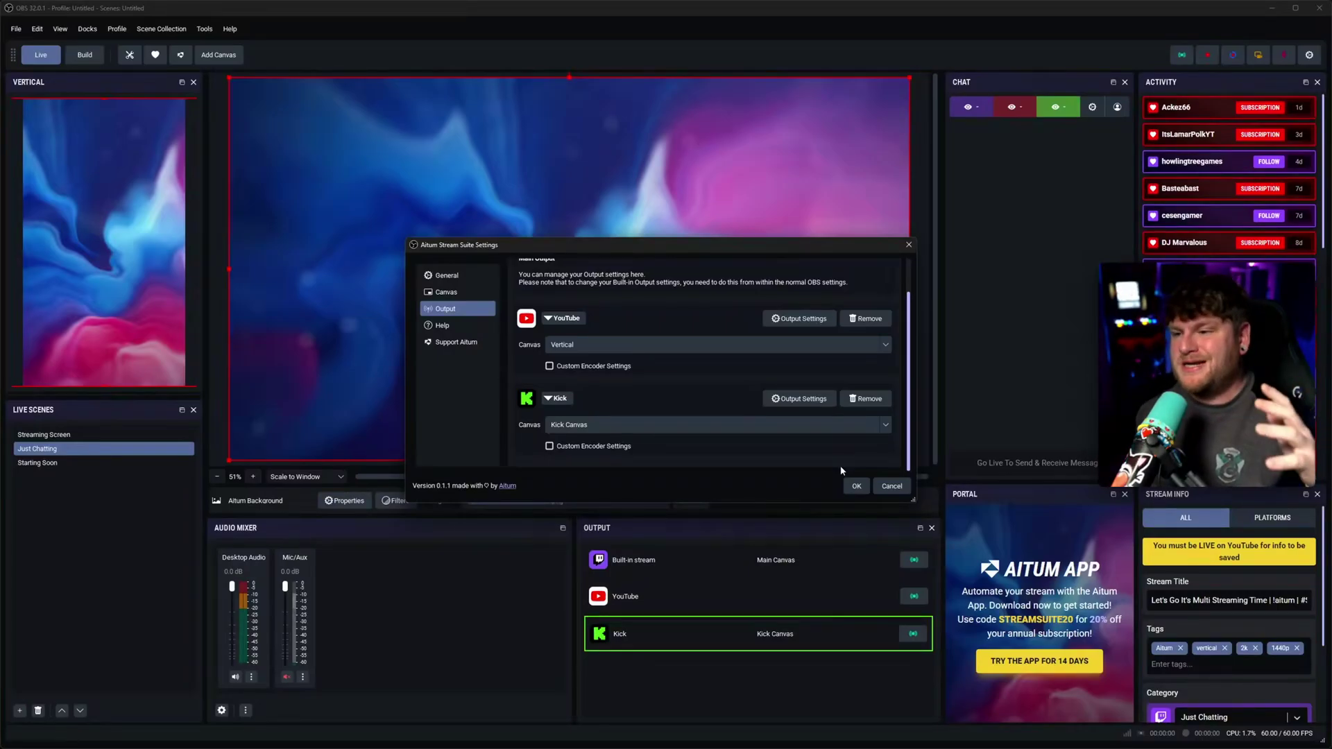
click(855, 486)
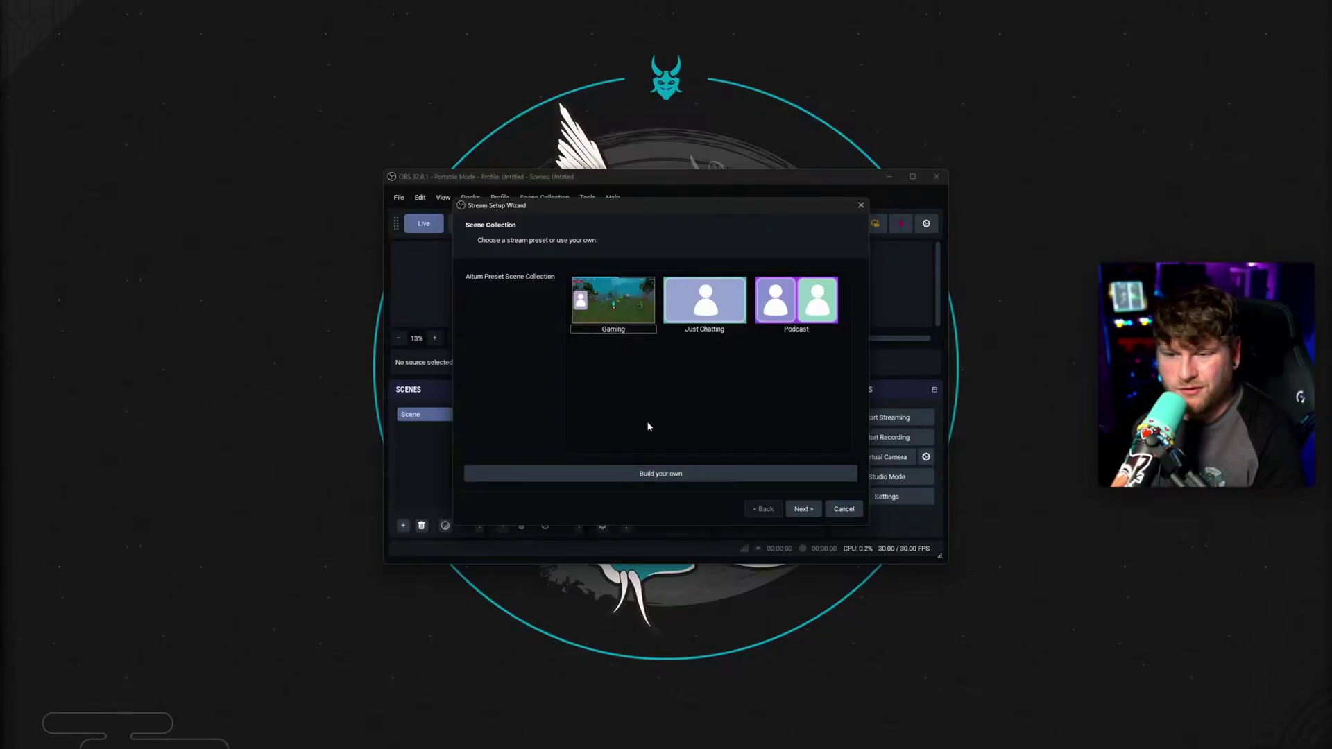
In the Stream Setup Wizard, choose the Gaming preset scene collection and set the streamer camera to AVerMedia Live Gamer HD 2.
click(616, 310)
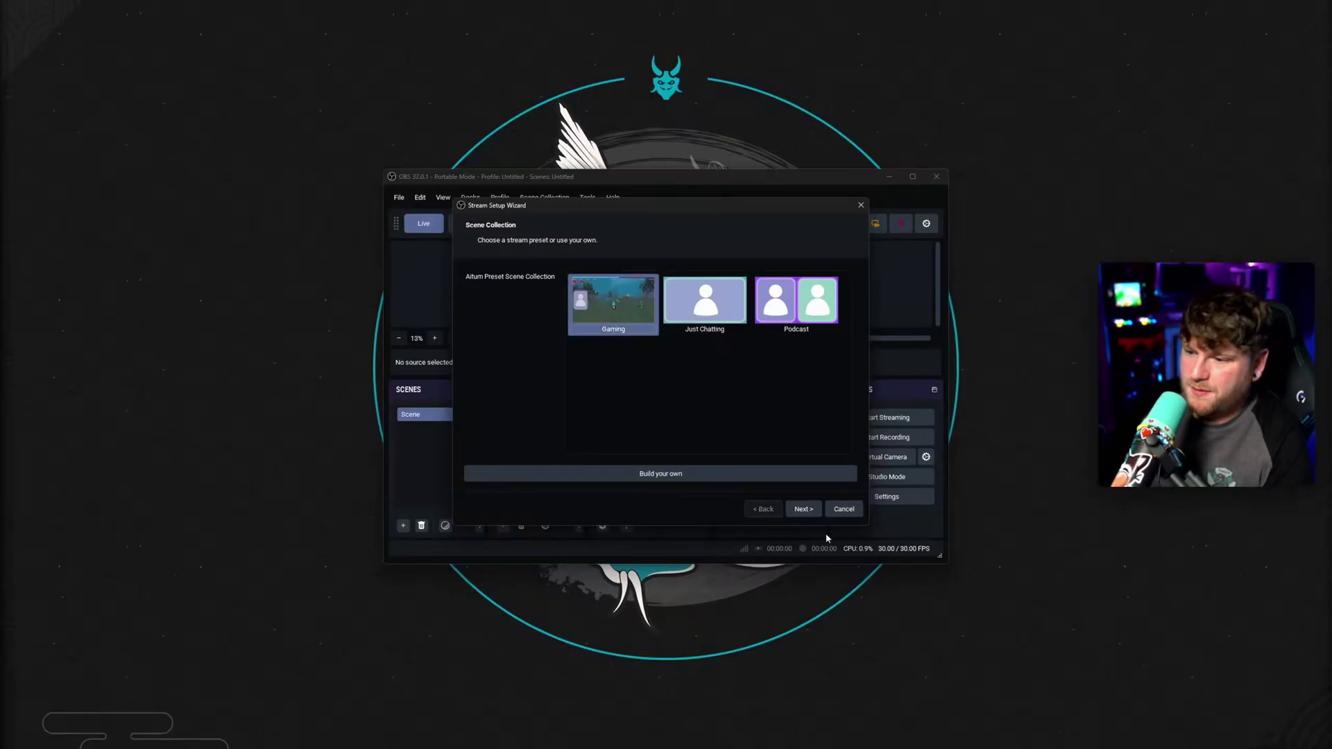
click(805, 509)
click(633, 277)
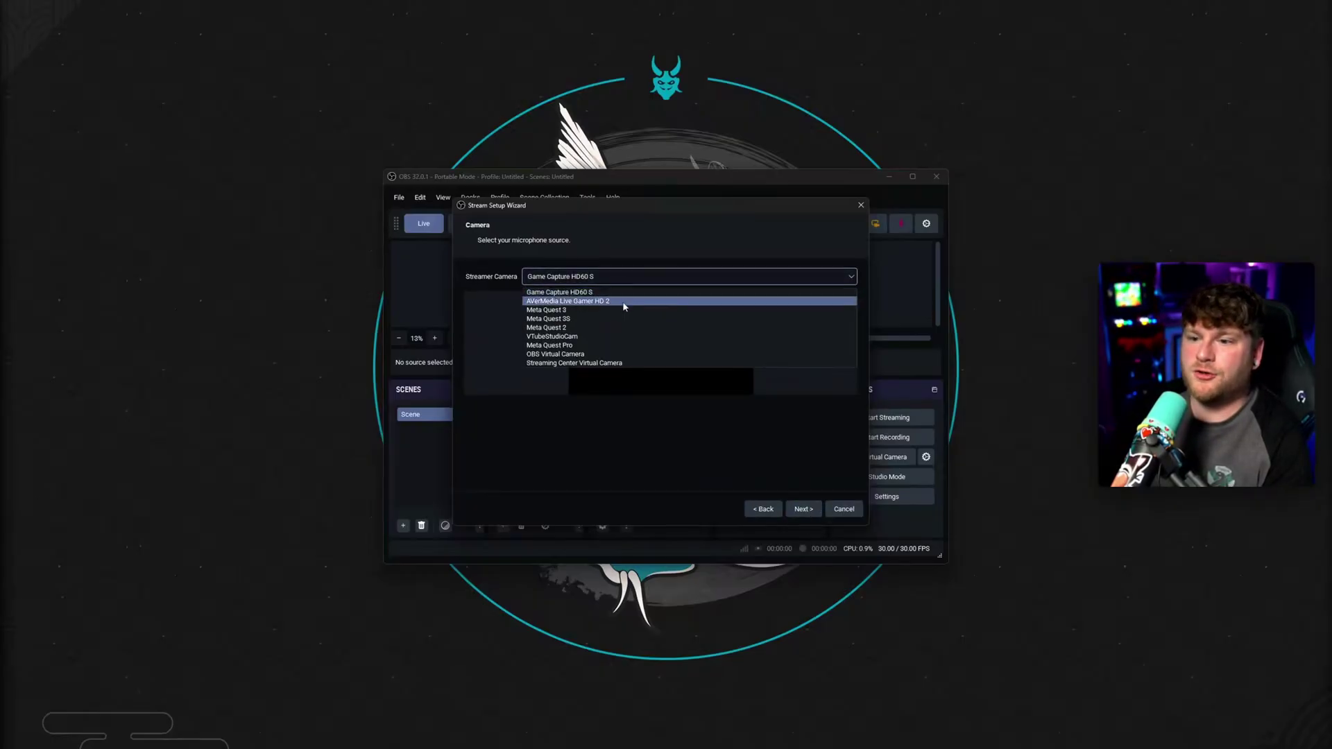
click(627, 301)
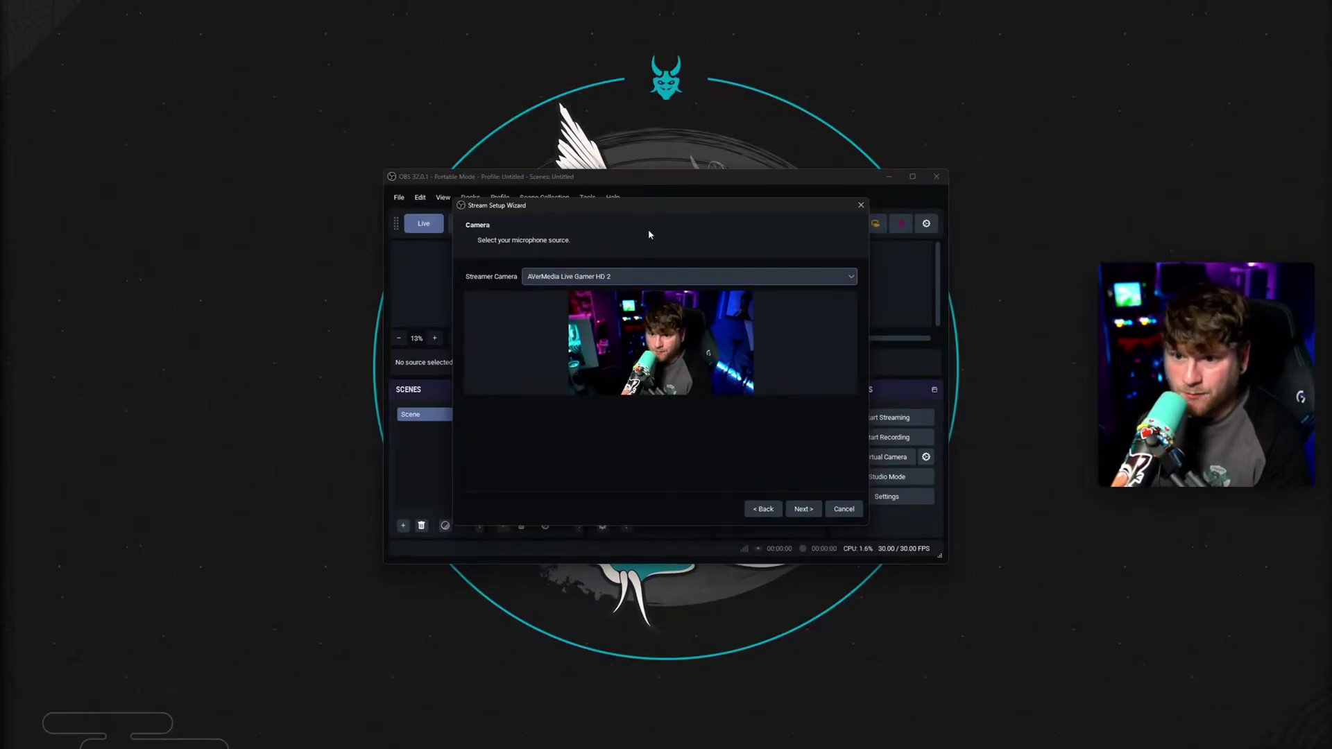
click(805, 509)
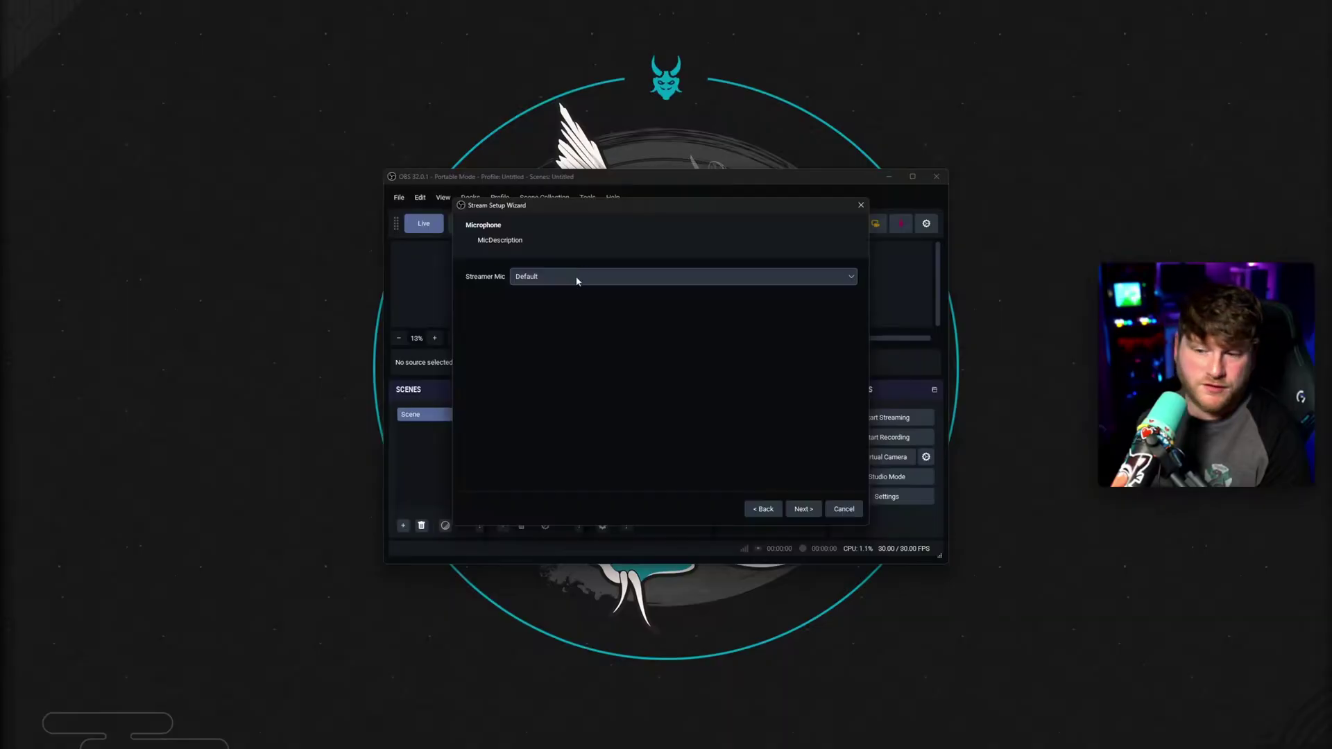
Set the streamer mic to Desktop Microphone (RODECaster Duo Secondary), finish the setup wizard and cancel the auto-configuration wizard.
click(576, 280)
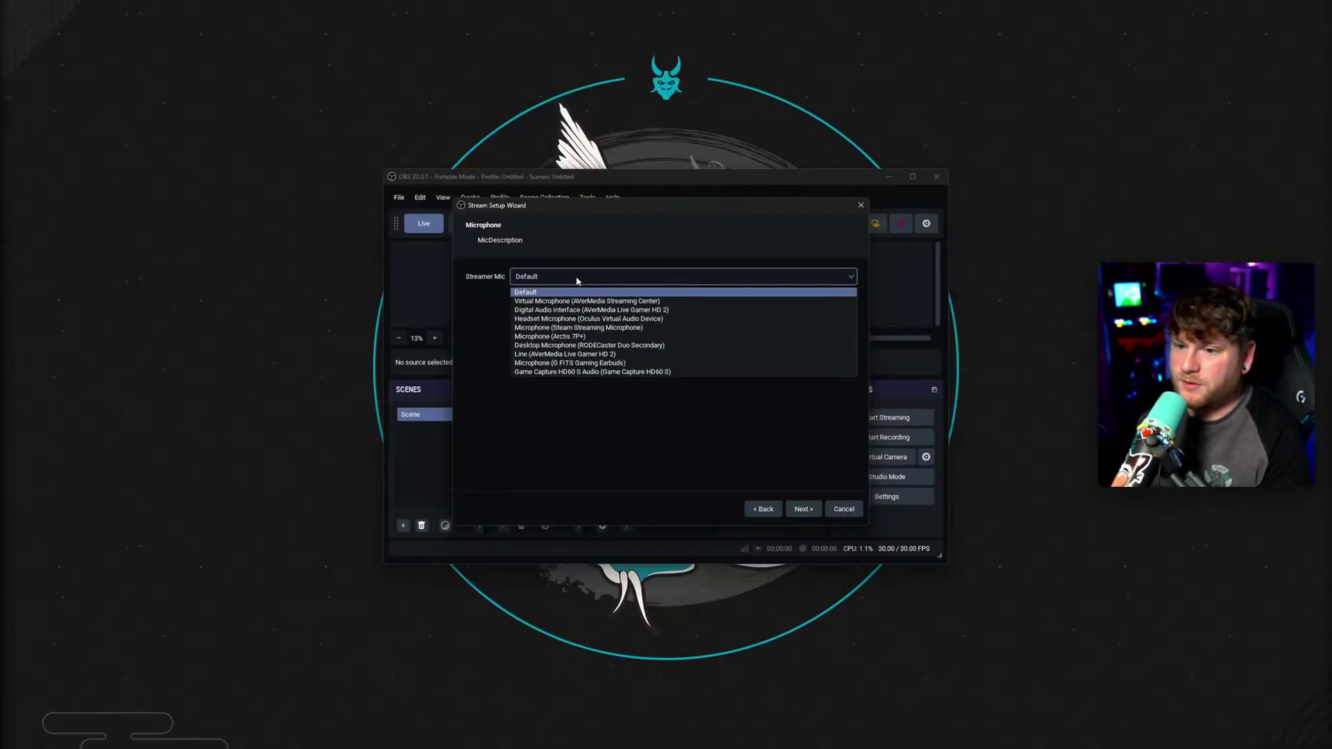
click(607, 345)
click(801, 511)
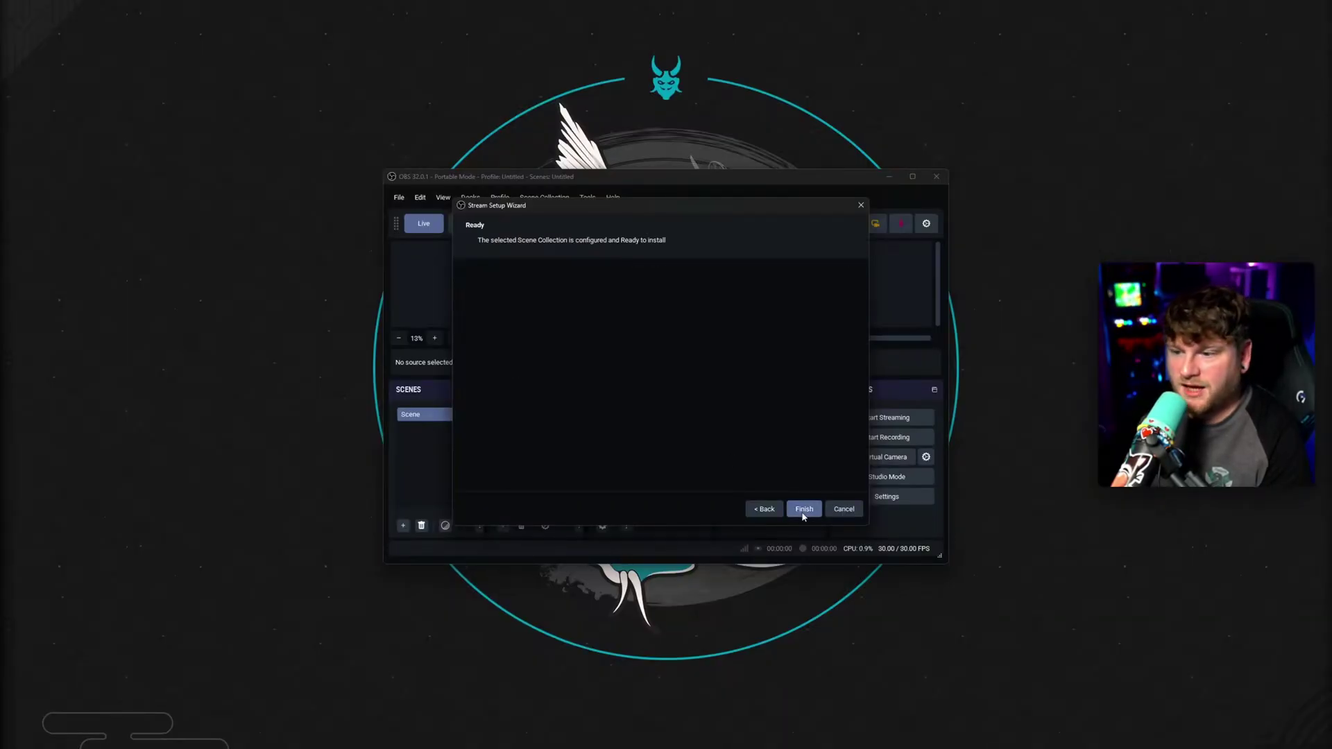
click(803, 510)
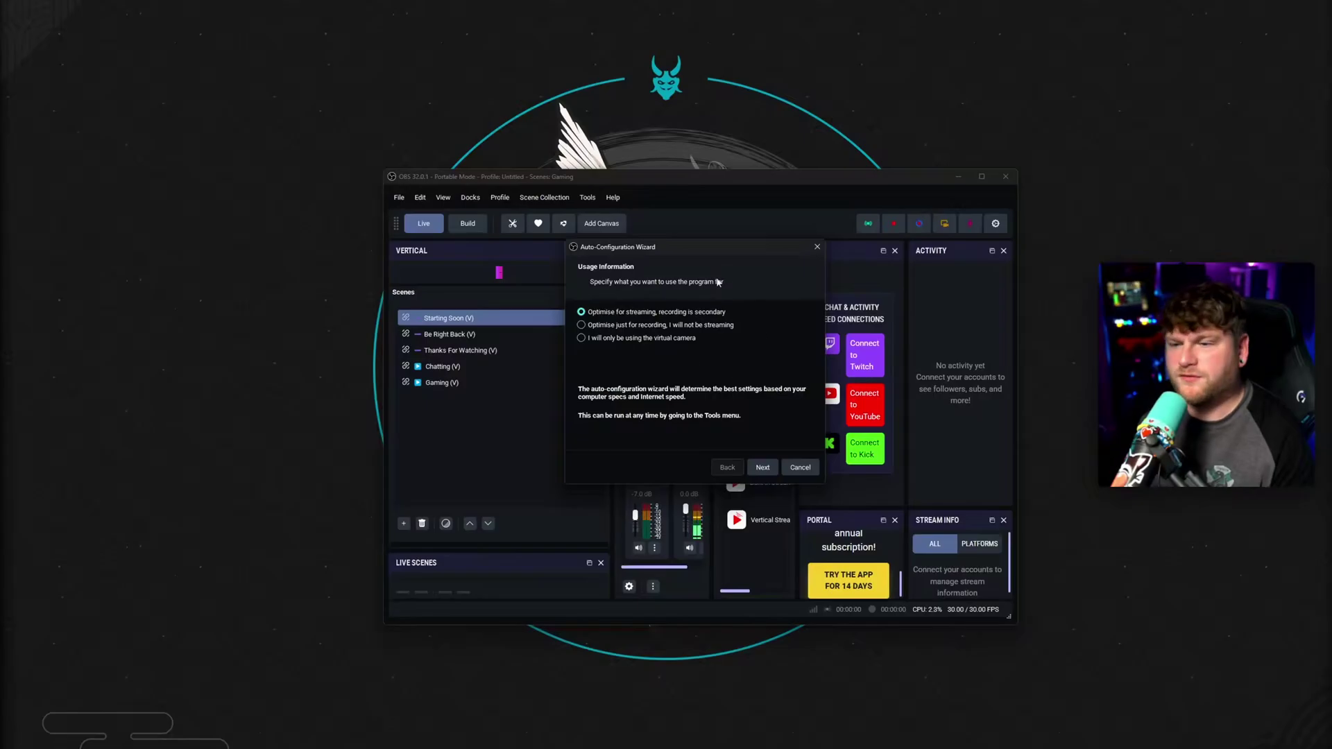
click(800, 468)
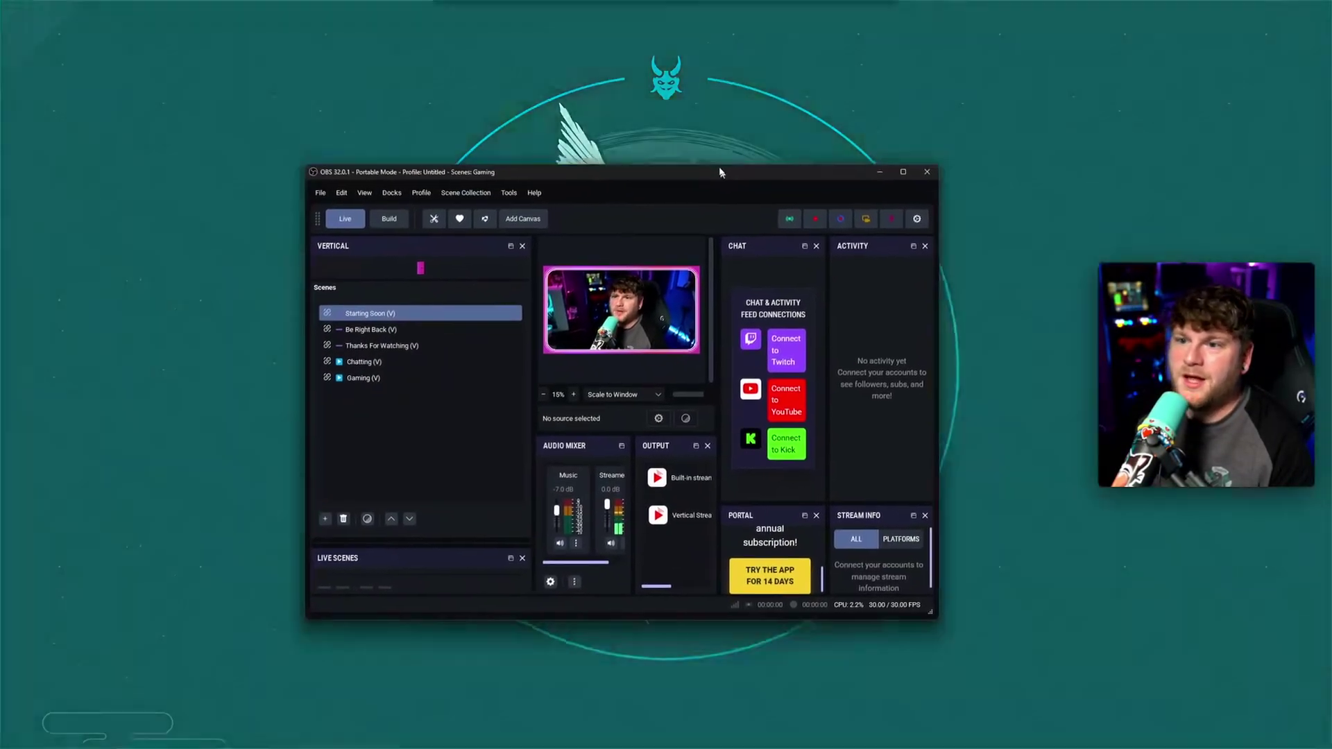
Maximize the portable OBS window and enlarge the Vertical canvas preview over its scene list.
double_click(721, 177)
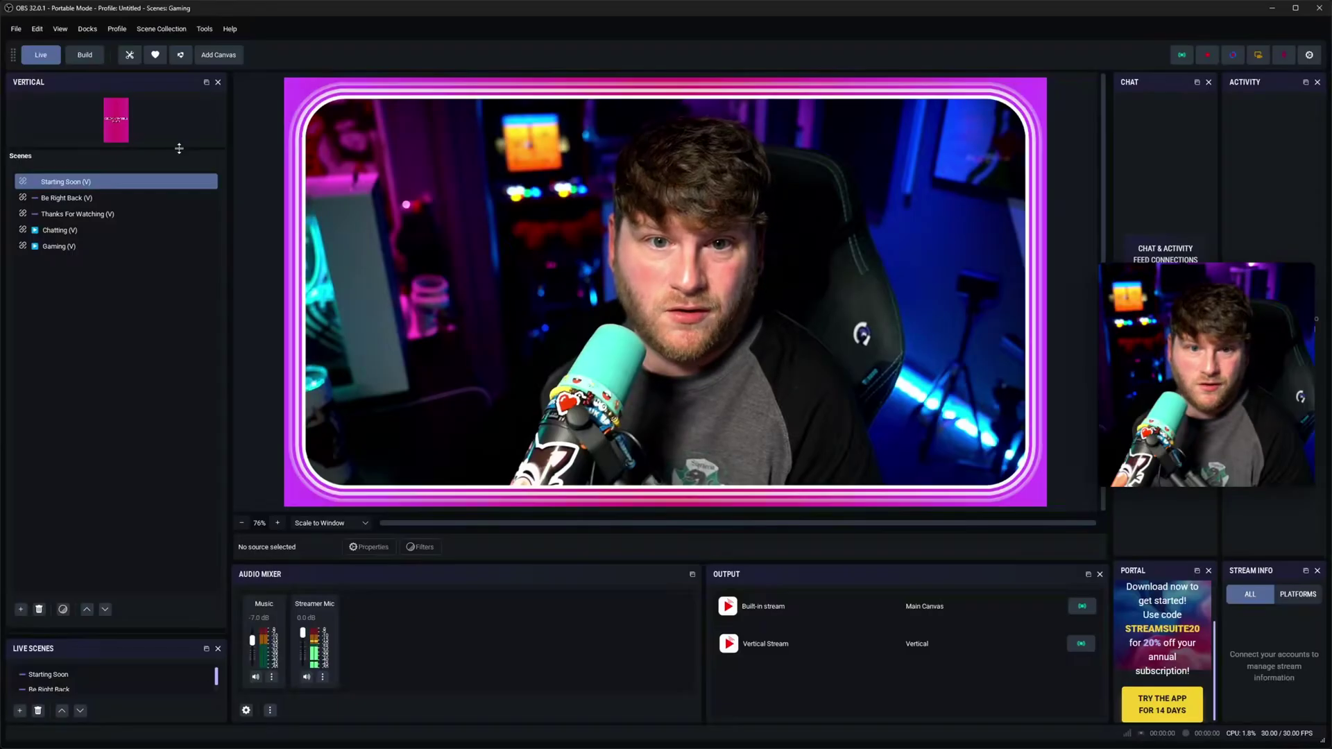
drag(186, 150, 142, 518)
Cycle through the Starting Soon, Be Right Back, Thanks For Watching, Gaming and Chatting live scenes, making the audio mixer and output docks taller.
click(108, 554)
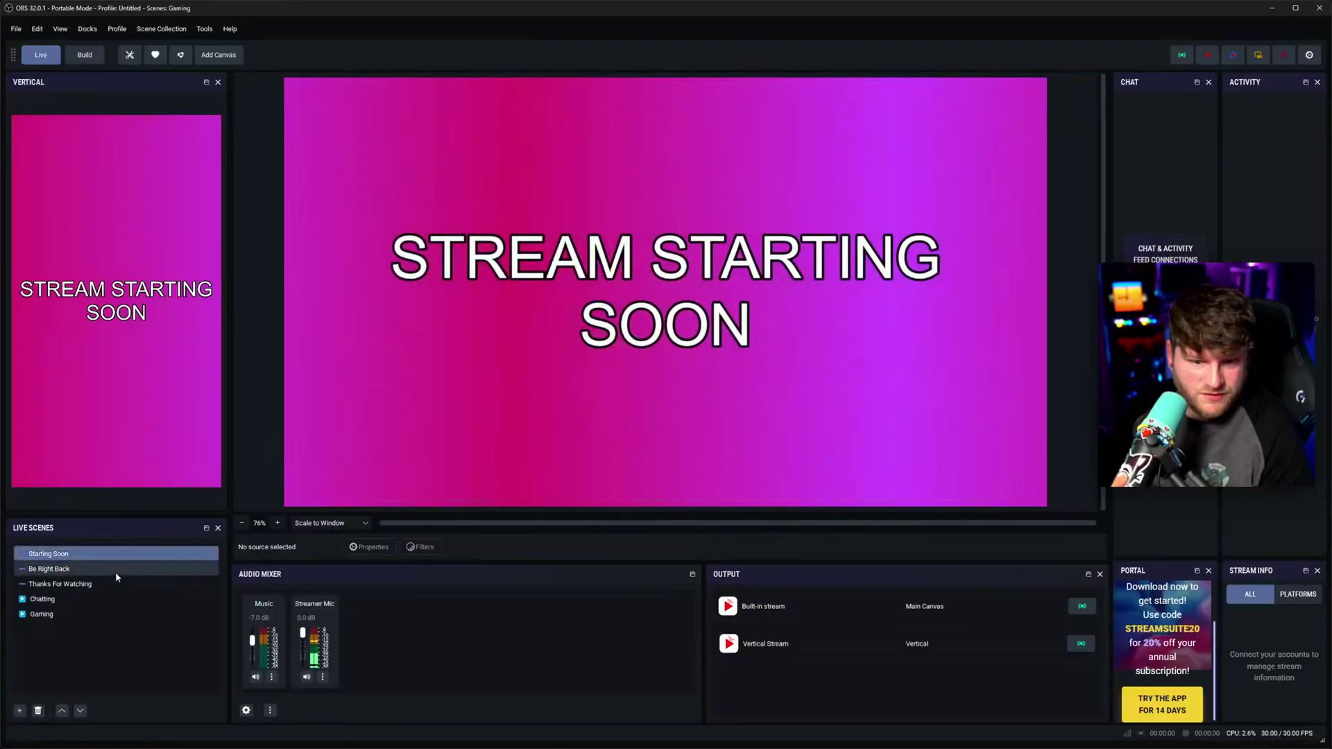
click(115, 569)
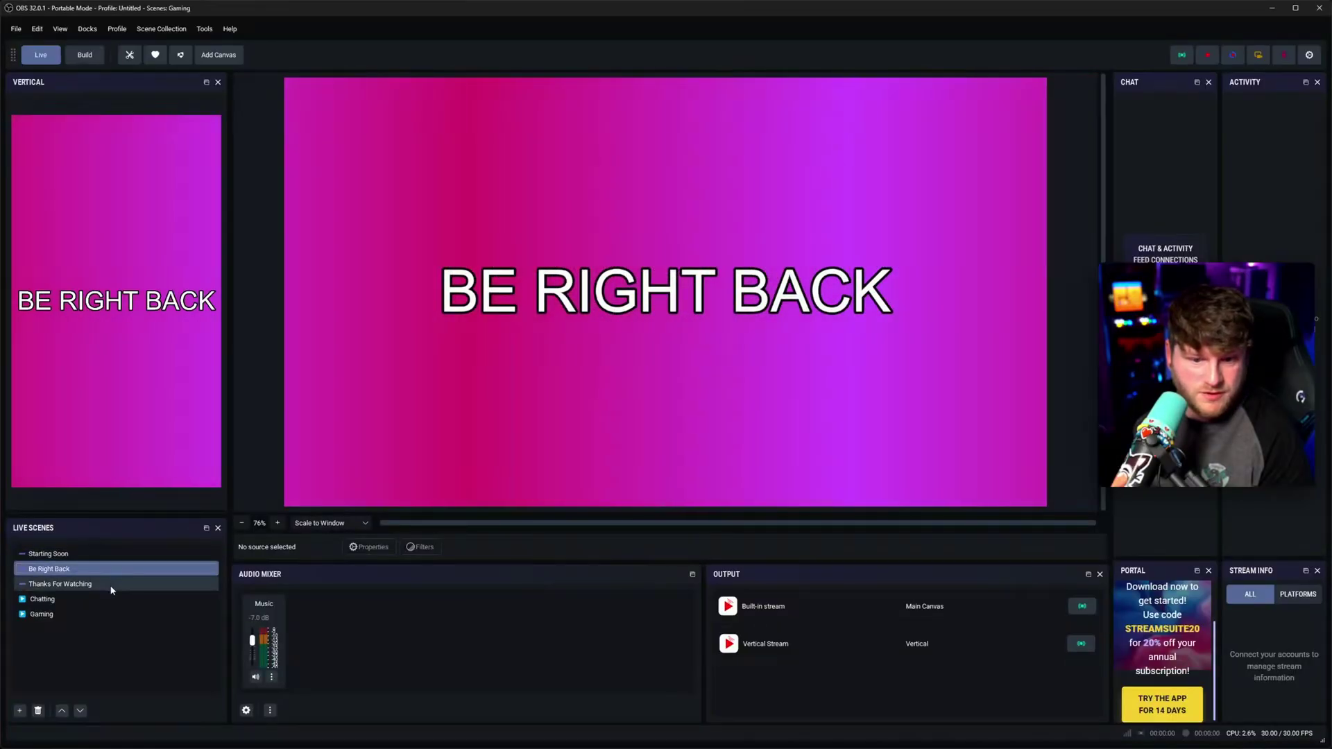
click(110, 586)
click(100, 612)
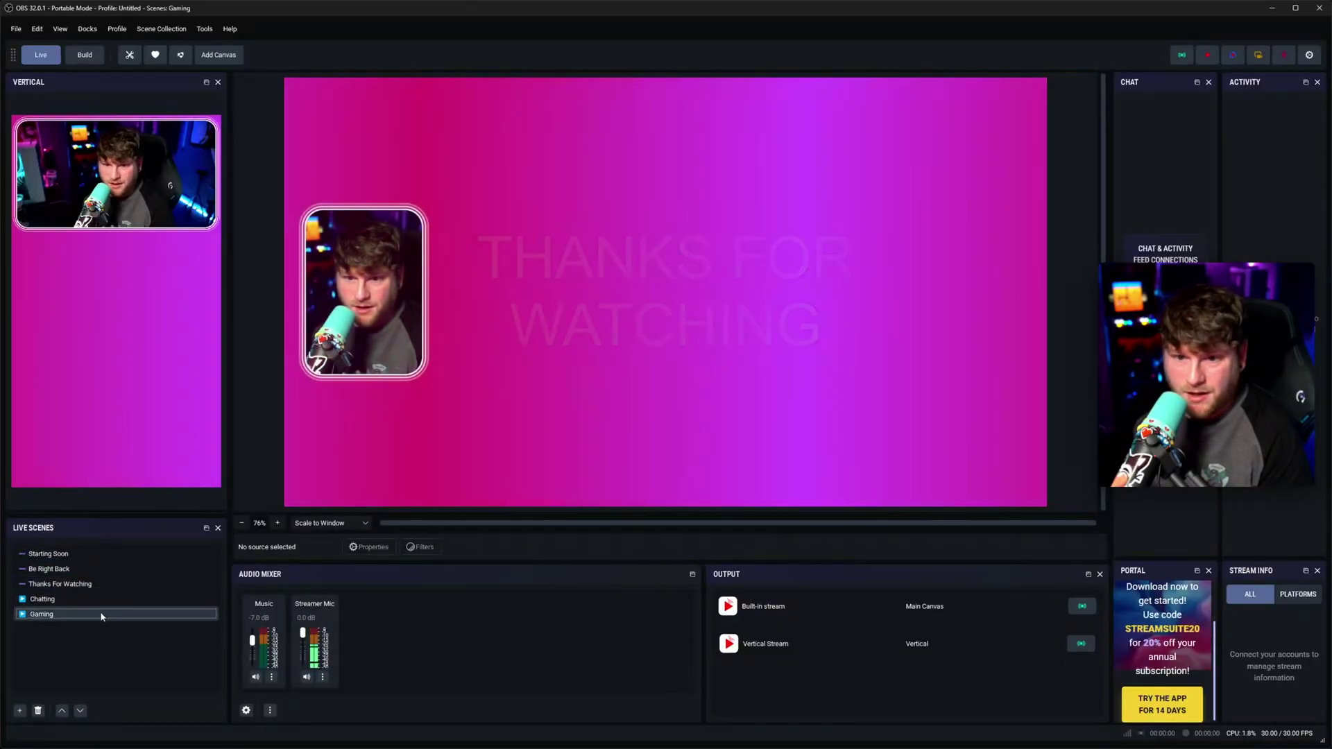
drag(329, 560, 330, 481)
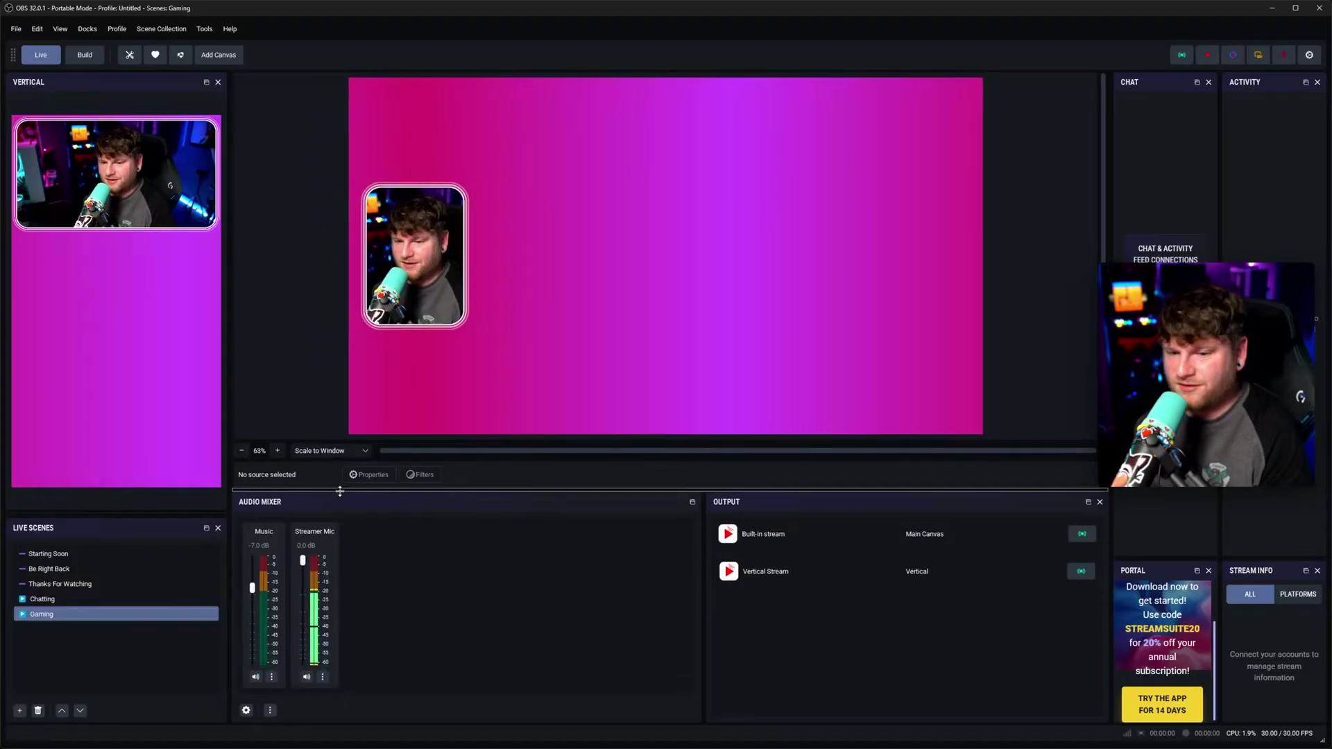
click(102, 601)
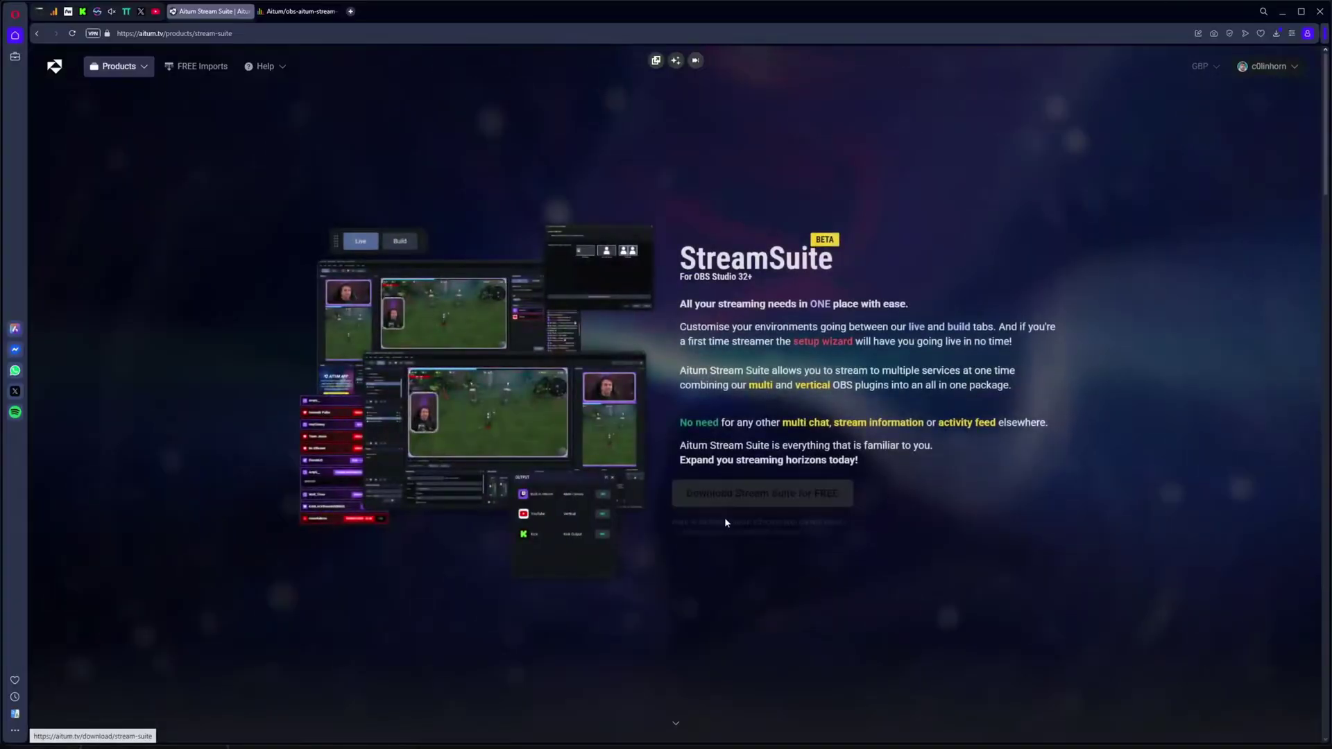
In the browser, download the portable OBS version from the Aitum Stream Suite product page.
click(738, 533)
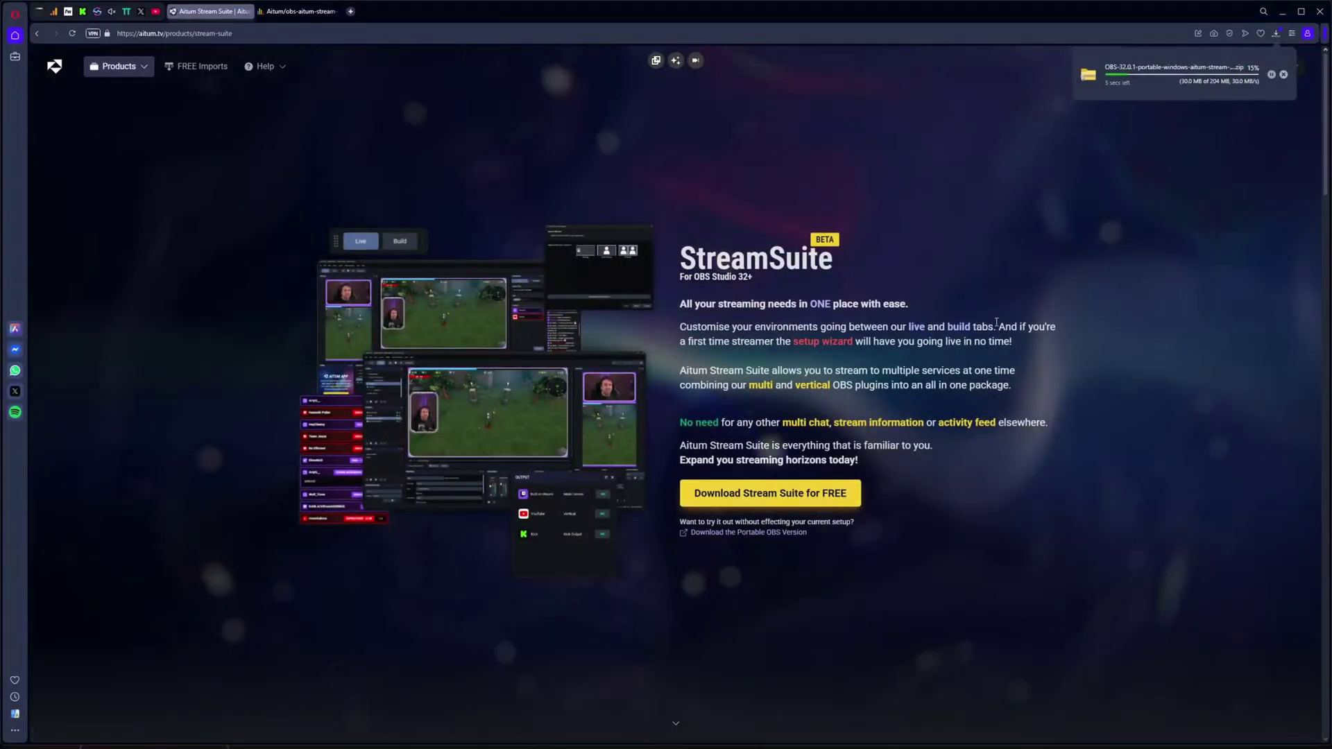